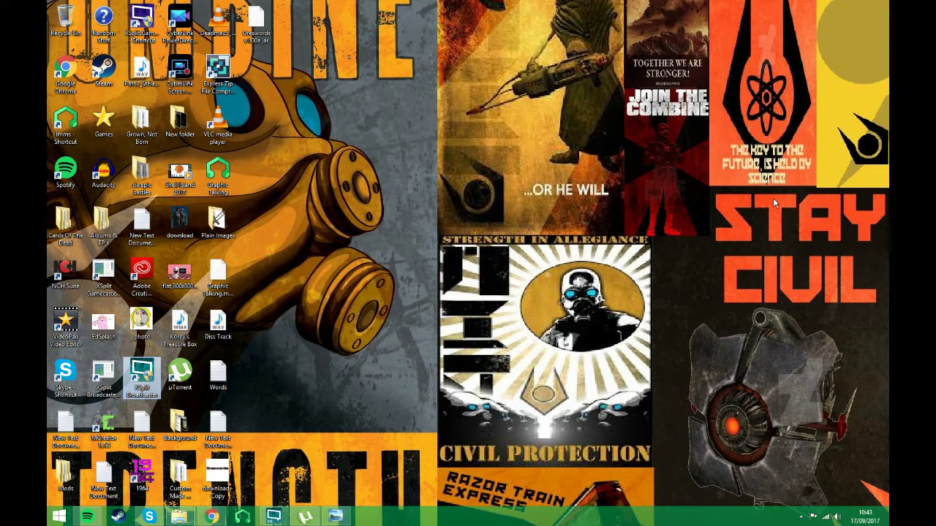
Step: Open the MCreator173 folder inside Pylo on Local Disk (C:) in File Explorer
left_click(618, 242)
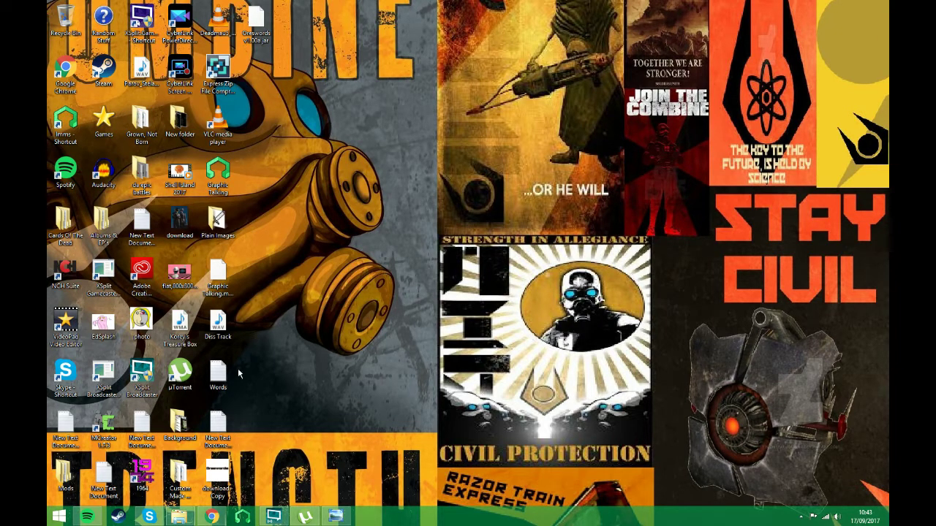
mouse_move(178, 517)
left_click(121, 457)
left_click(103, 227)
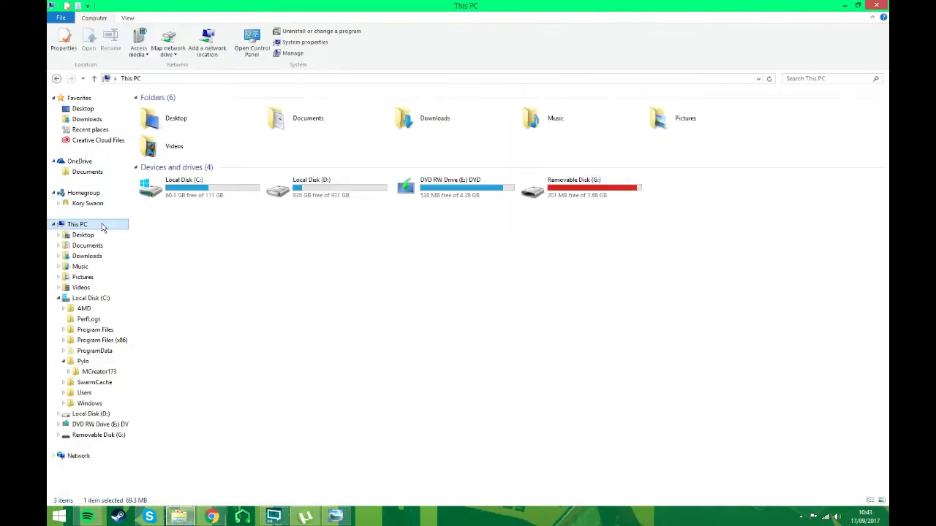
double_click(150, 187)
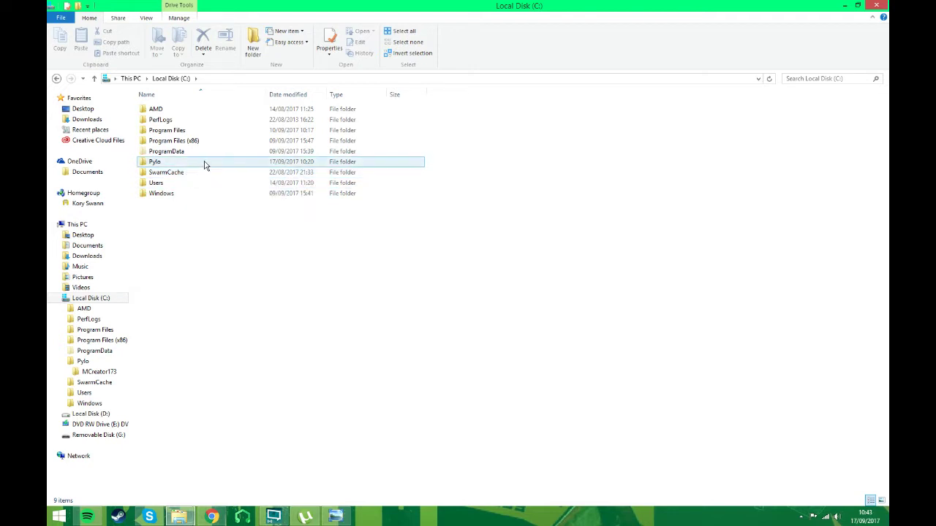
double_click(205, 164)
double_click(189, 110)
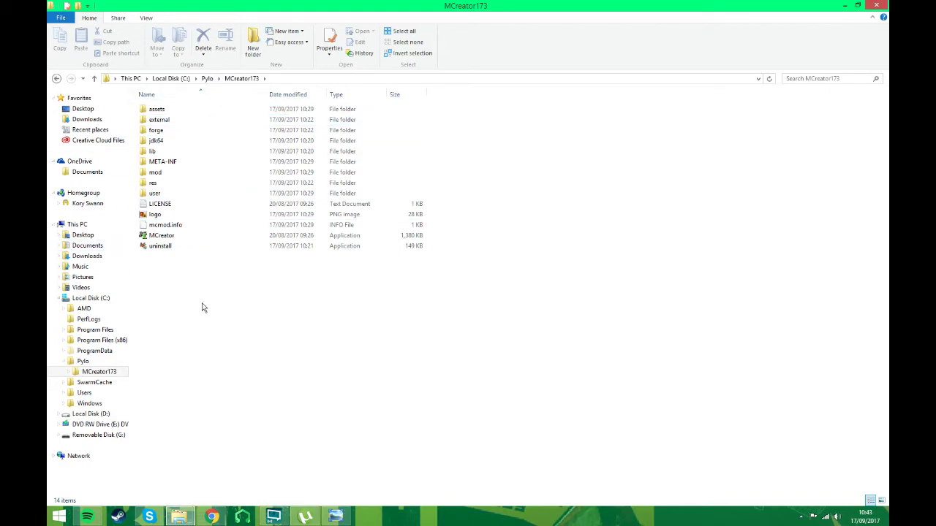
Step: Restore the MCreator173 folder window to a smaller size, move it higher on the desktop and launch the MCreator application
key("super+Down")
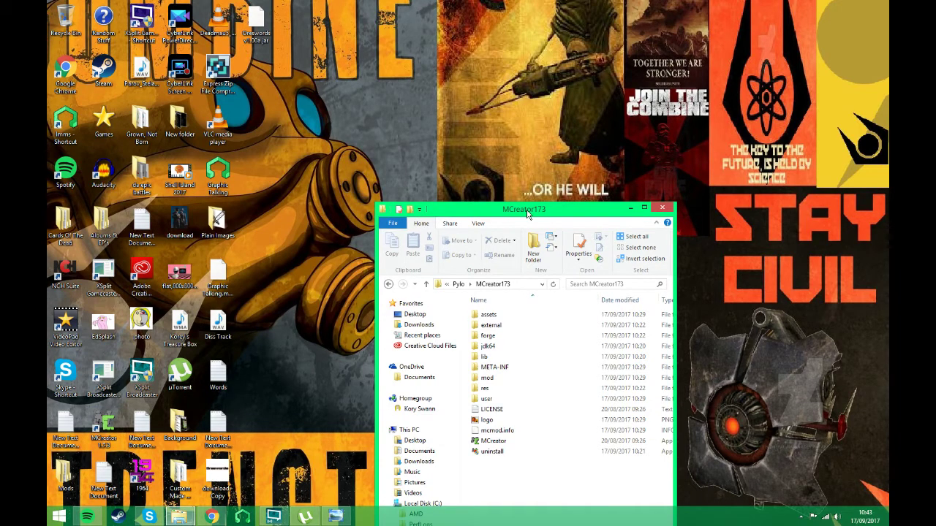
left_click_drag(529, 212, 457, 18)
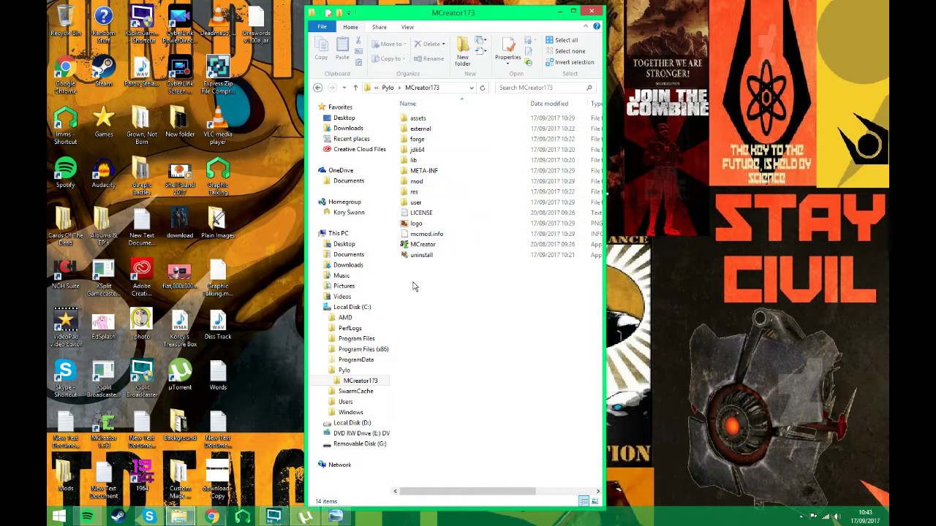
double_click(423, 244)
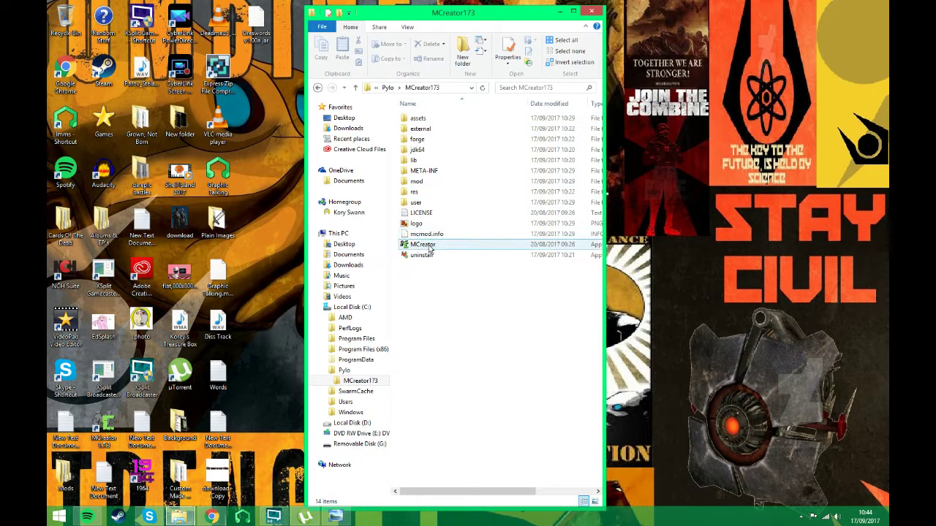
double_click(429, 247)
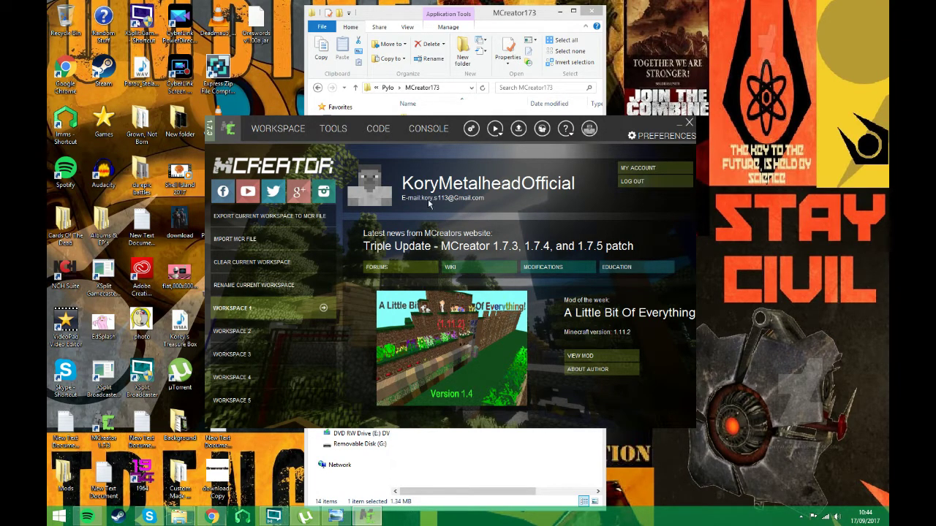
left_click(273, 130)
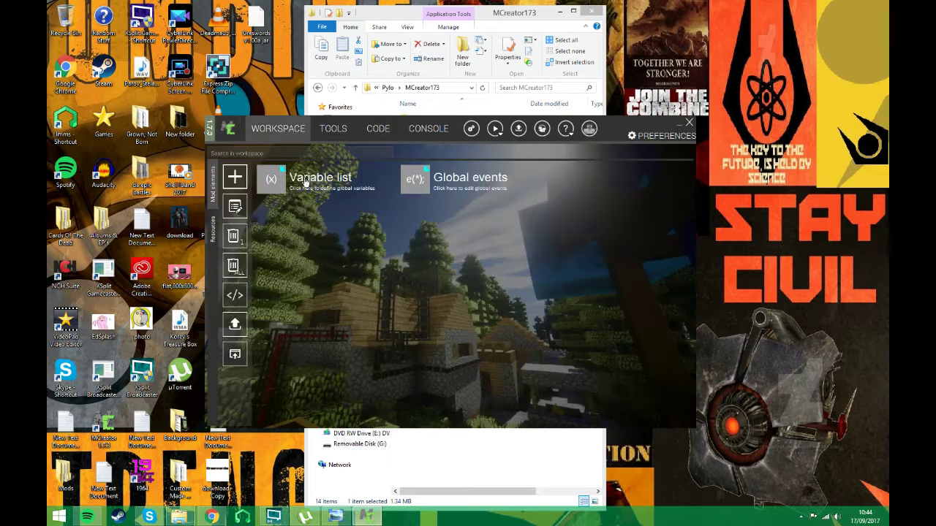
left_click(246, 184)
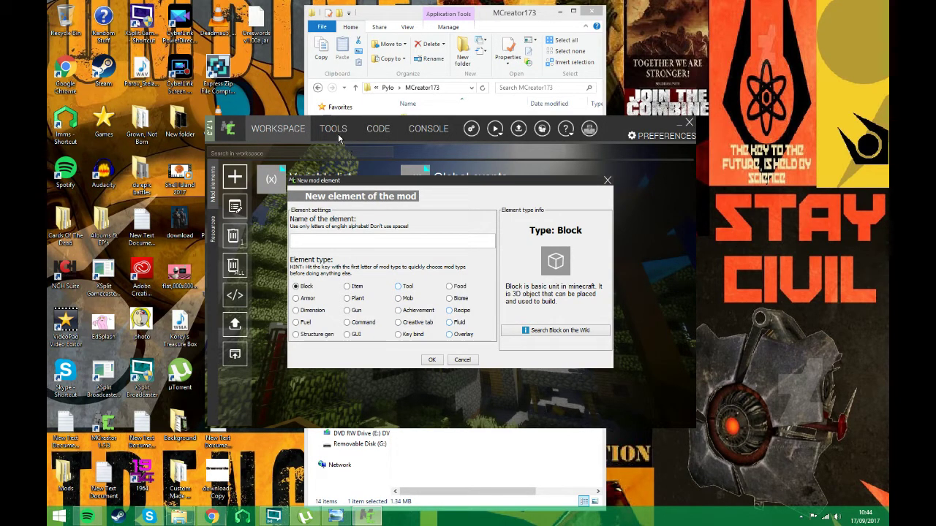
left_click(462, 360)
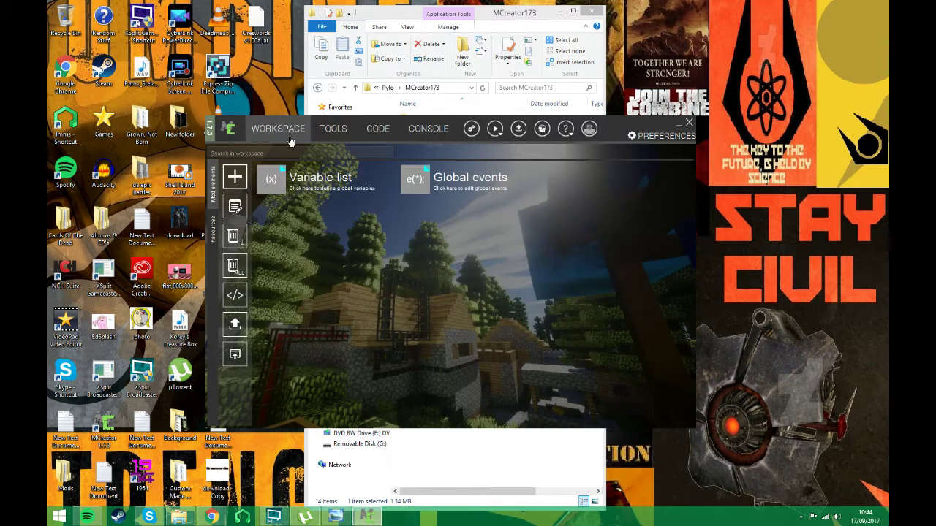
left_click(245, 183)
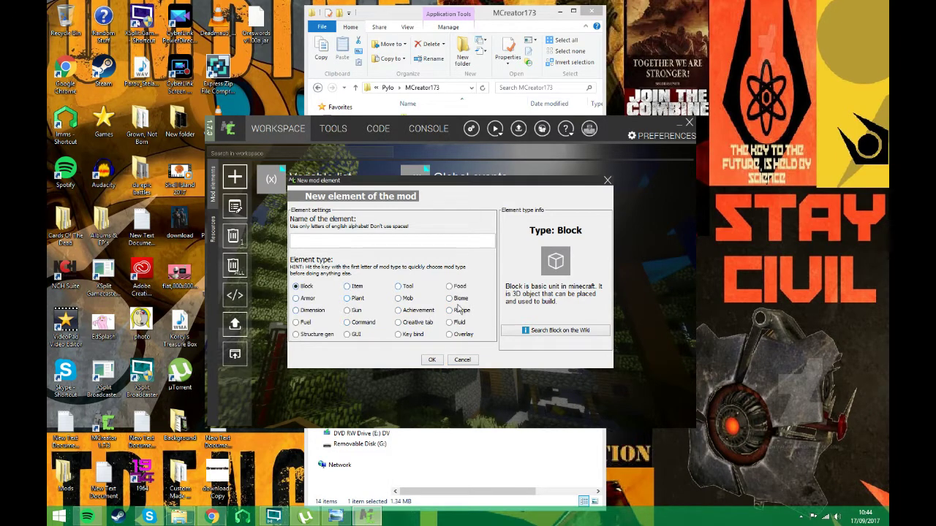
left_click(470, 358)
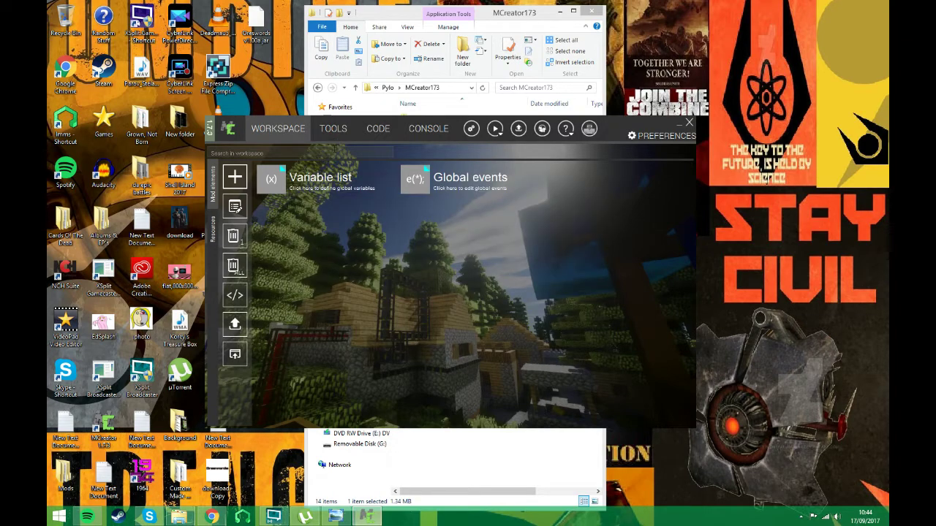
Step: Open the texture maker for creating an item/block texture
left_click(333, 132)
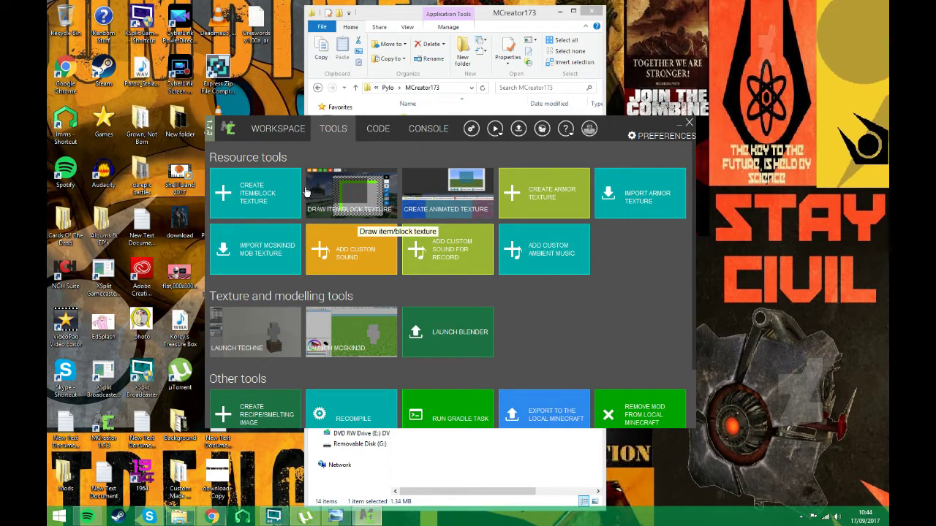
left_click(345, 194)
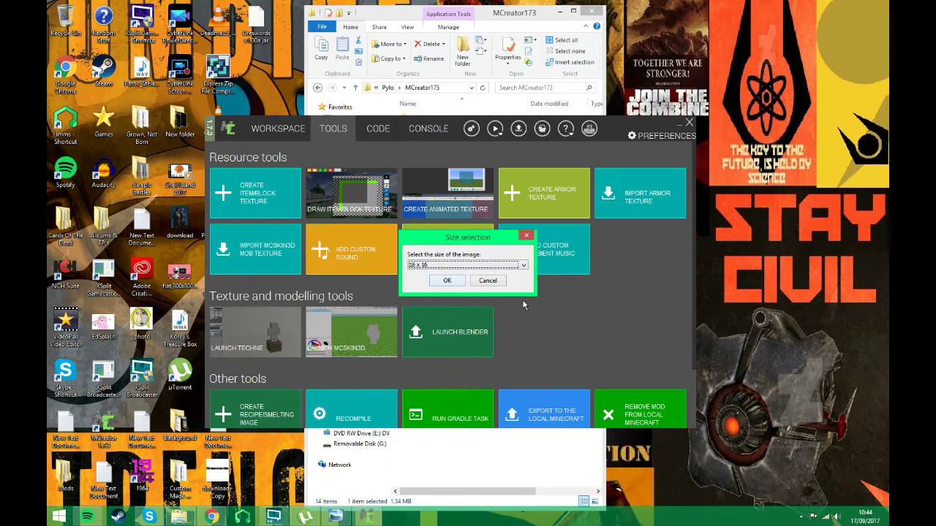
left_click(502, 283)
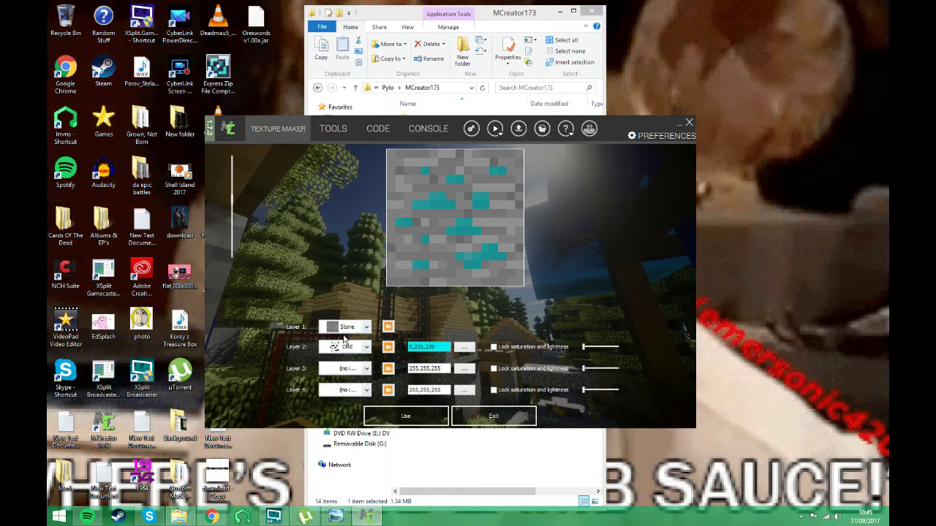
Step: Try an apple template as layer 1 of the texture and return the layer to Stone
left_click(345, 326)
scroll(359, 372, "up", 10)
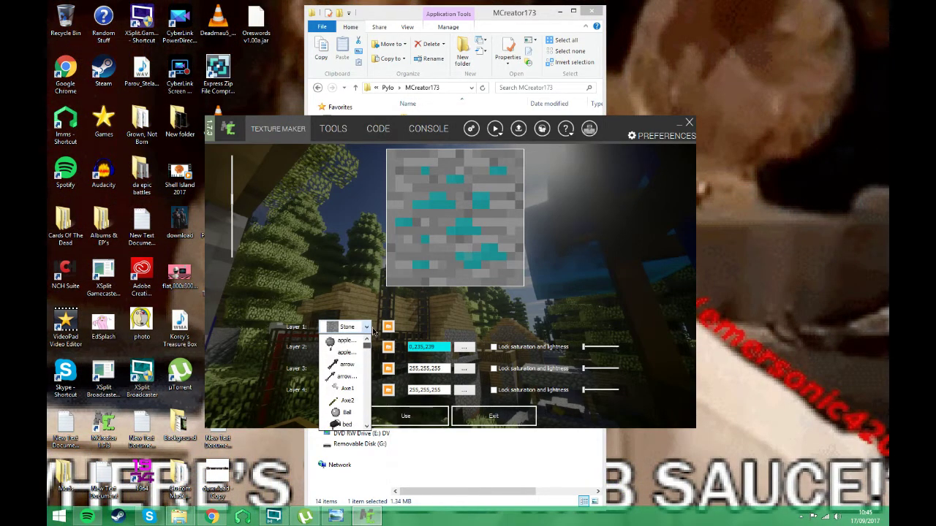
left_click(362, 342)
left_click(365, 327)
scroll(365, 344, "down", 10)
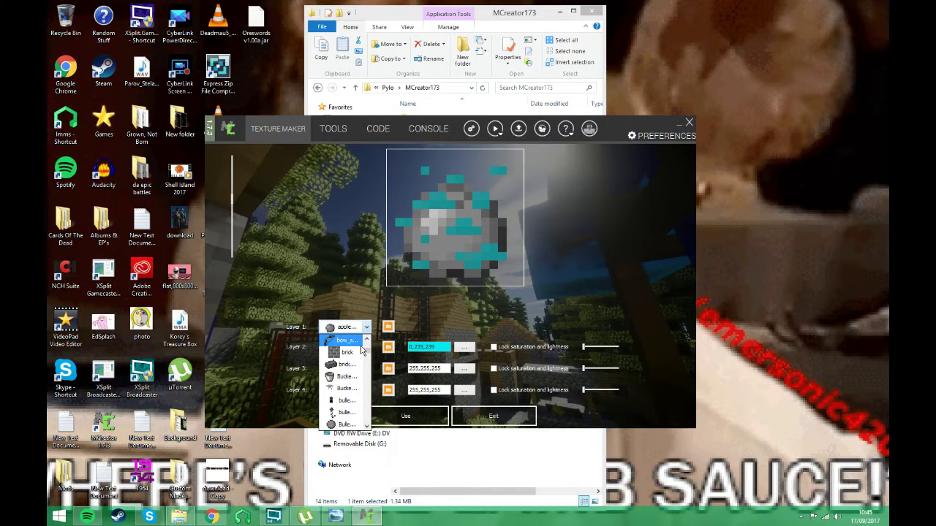
scroll(363, 351, "down", 10)
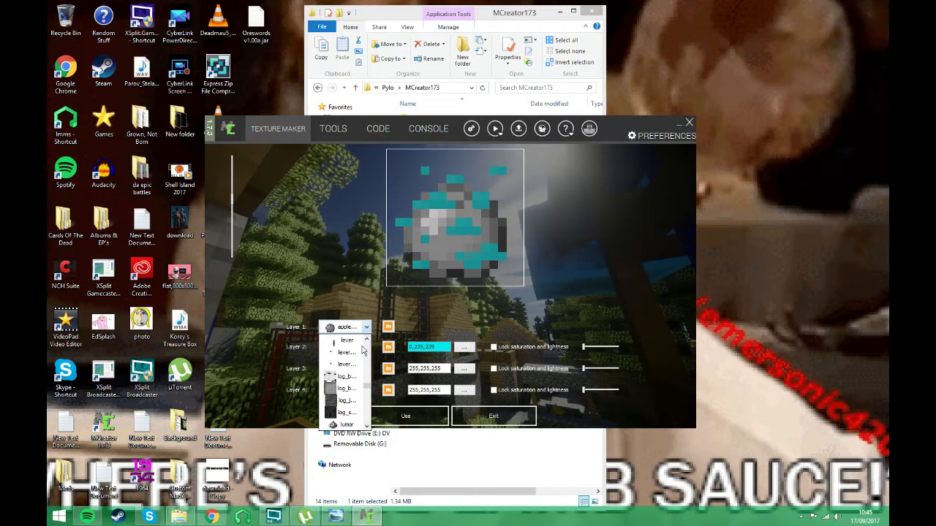
scroll(363, 358, "down", 8)
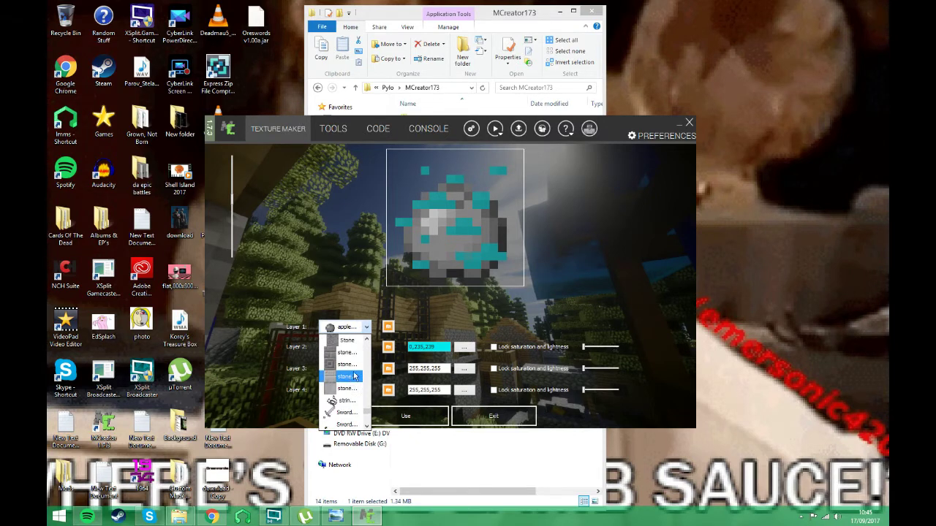
left_click(348, 342)
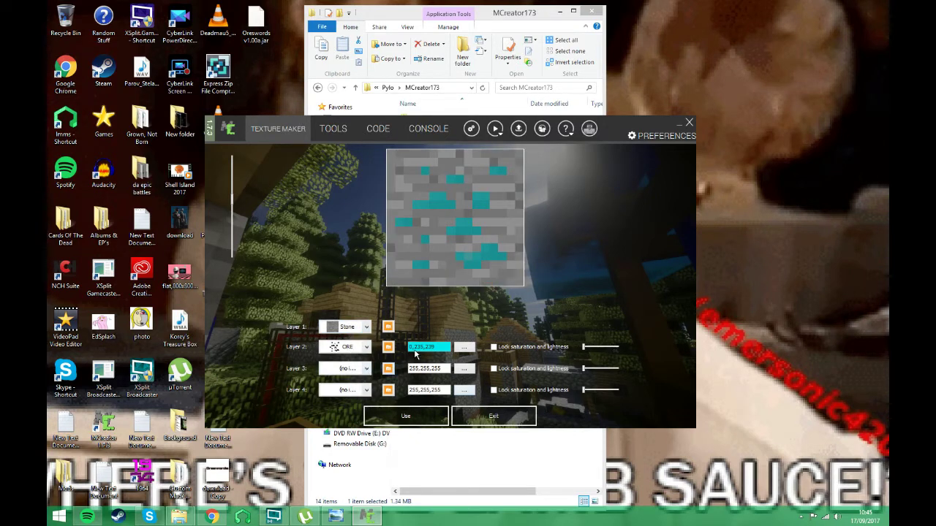
Step: Try blue shades on the layer 2 ore with its saturation and lightness locked
left_click(498, 349)
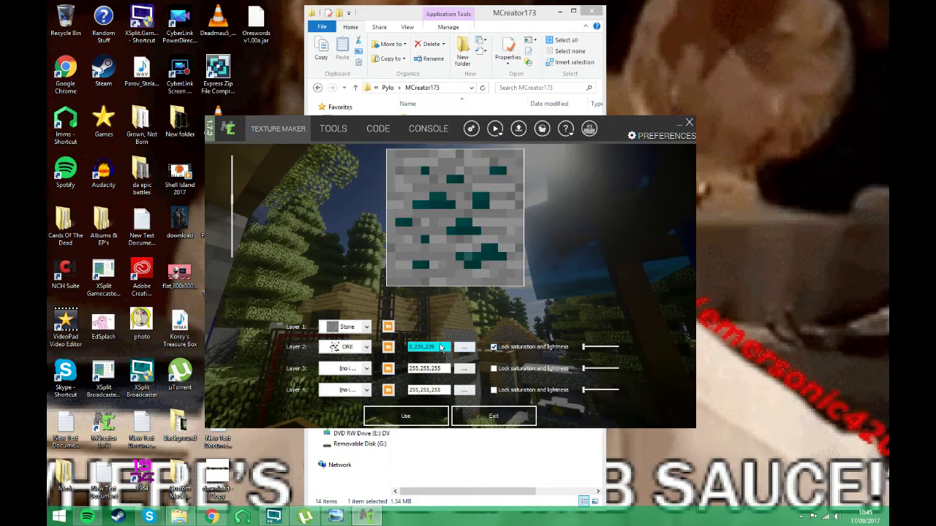
left_click(463, 349)
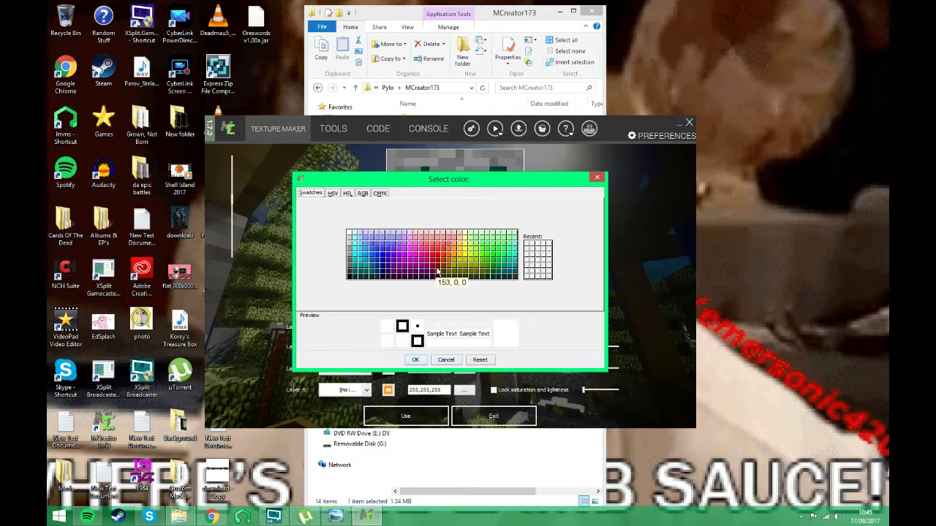
left_click(382, 261)
left_click(421, 359)
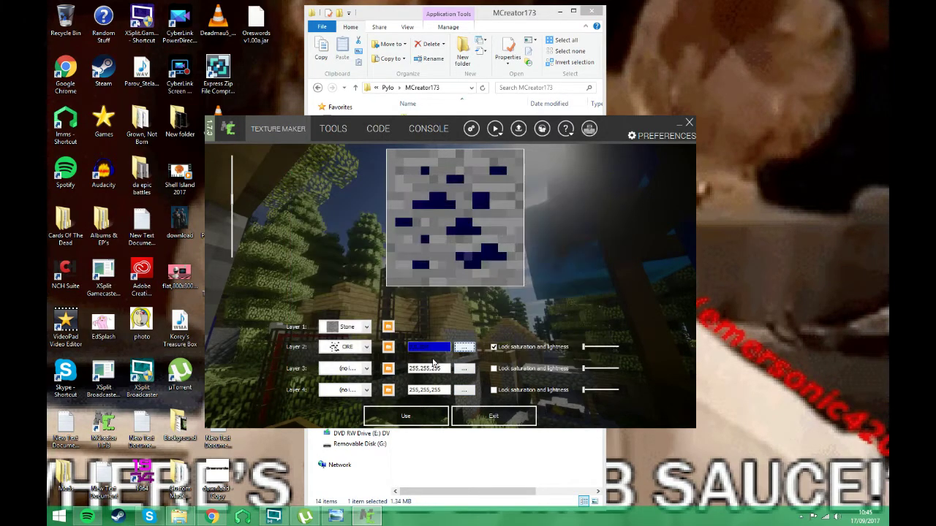
left_click(495, 349)
left_click(455, 344)
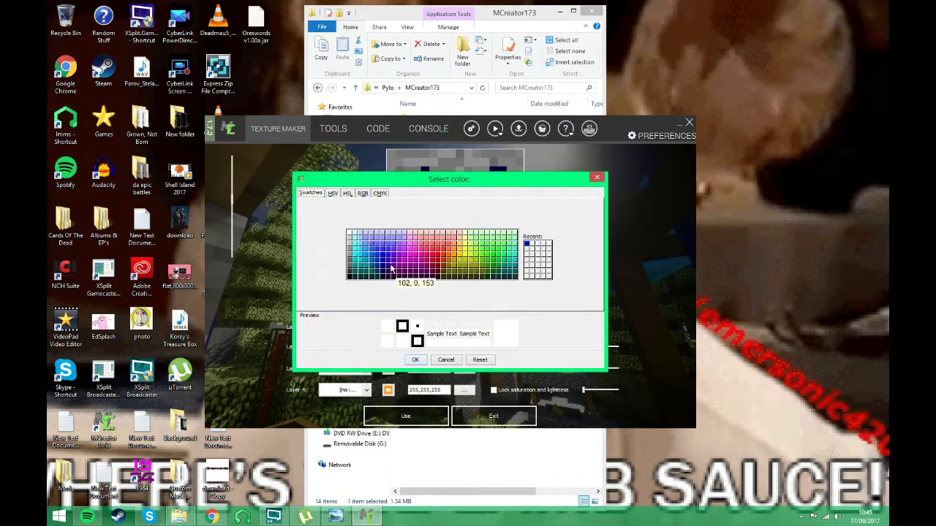
left_click(382, 249)
left_click(416, 359)
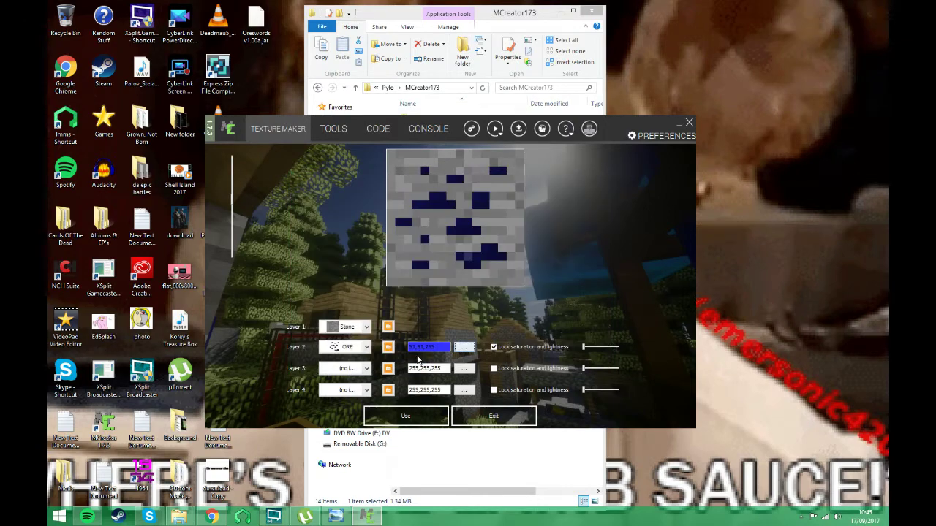
Step: Set the layer 2 ore color to orange 255,102,0 with saturation and lightness unlocked
left_click(462, 349)
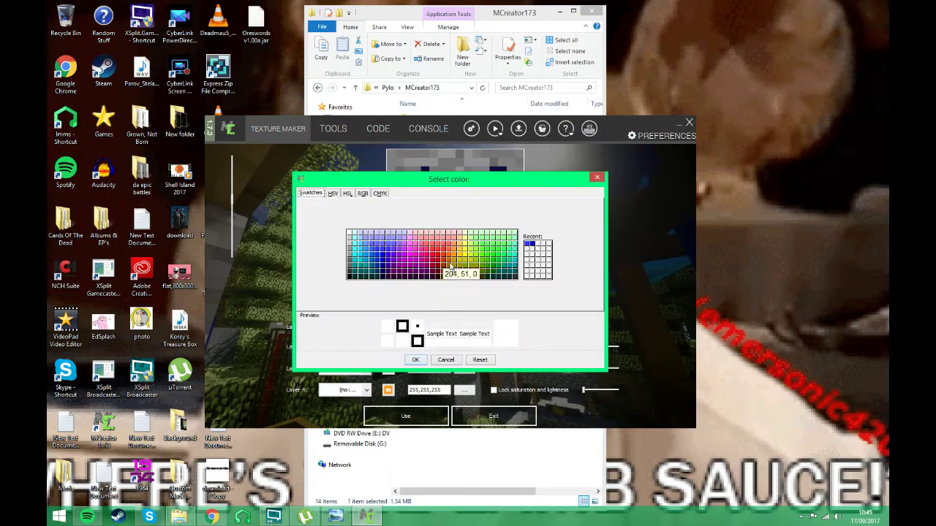
left_click(456, 256)
left_click(416, 359)
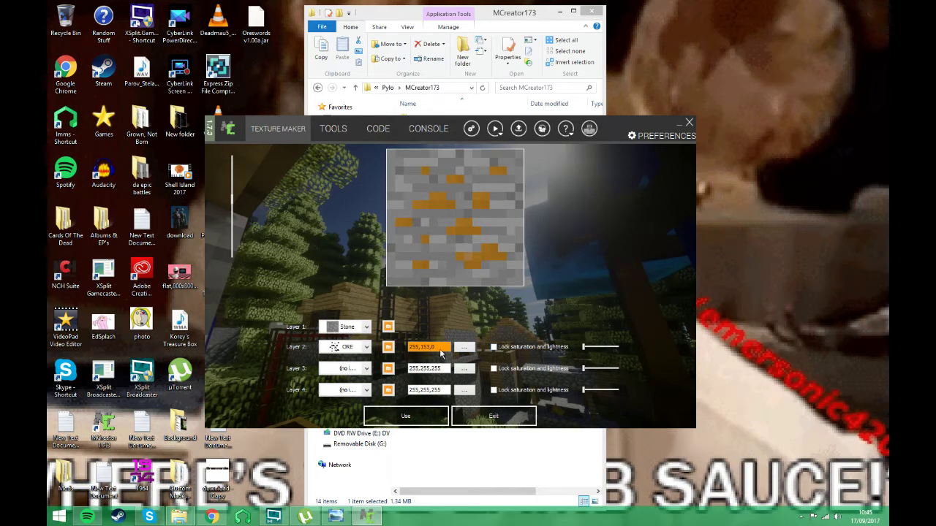
left_click(463, 347)
left_click(452, 260)
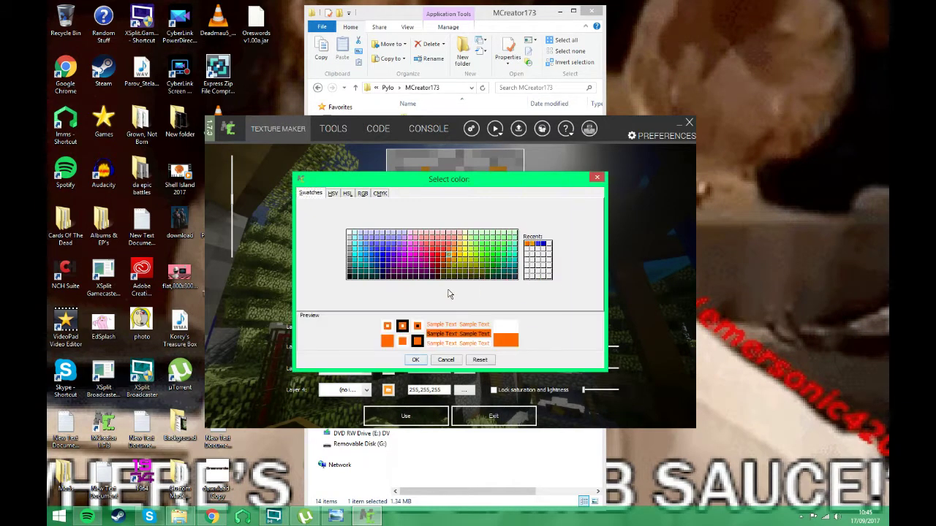
left_click(416, 360)
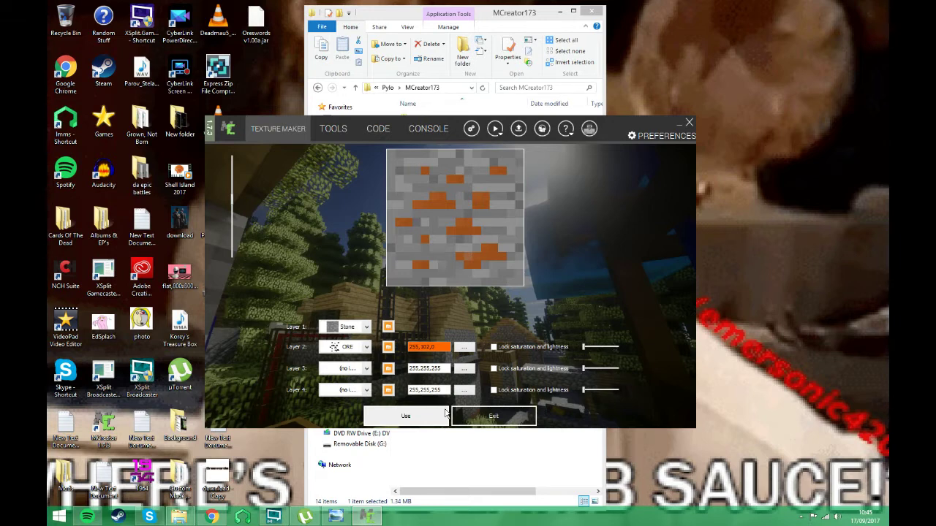
Step: Save the orange ore texture under the name IxygemOre and exit the texture maker
left_click(406, 417)
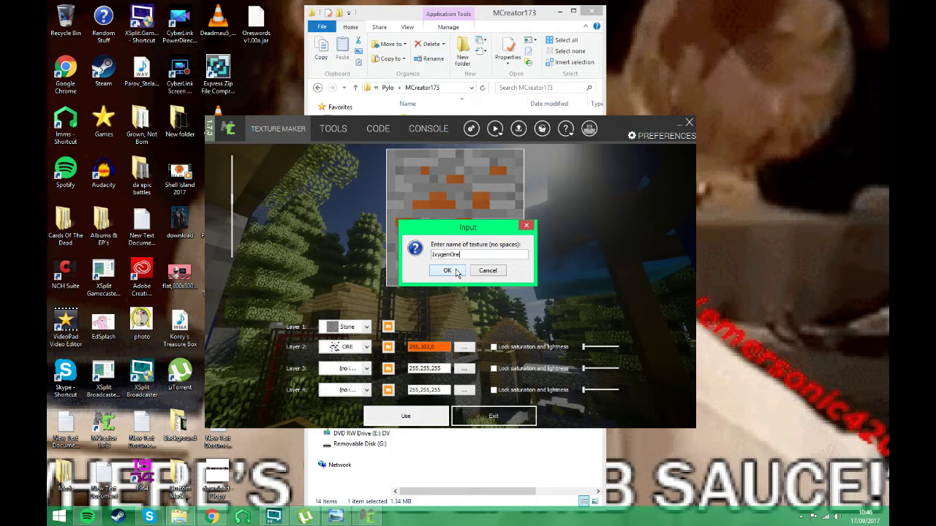
left_click(456, 273)
left_click(337, 128)
left_click(281, 129)
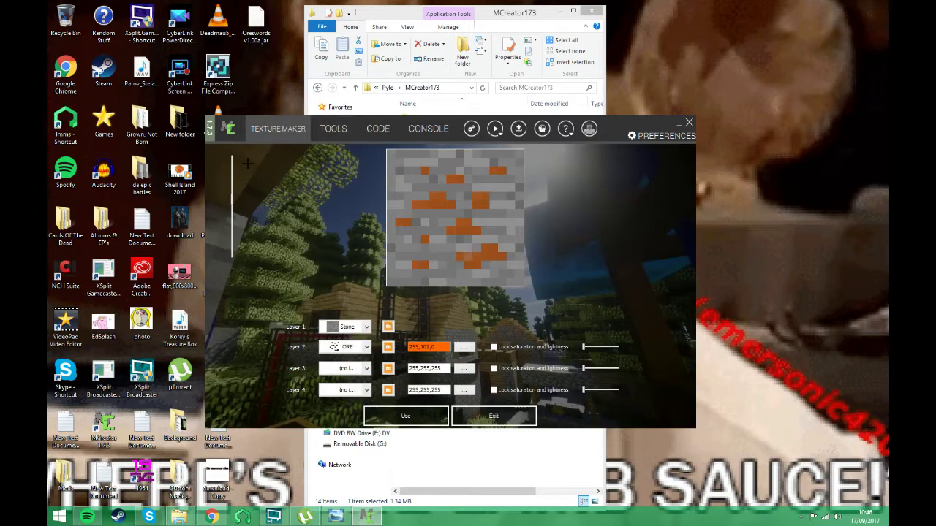
left_click(490, 417)
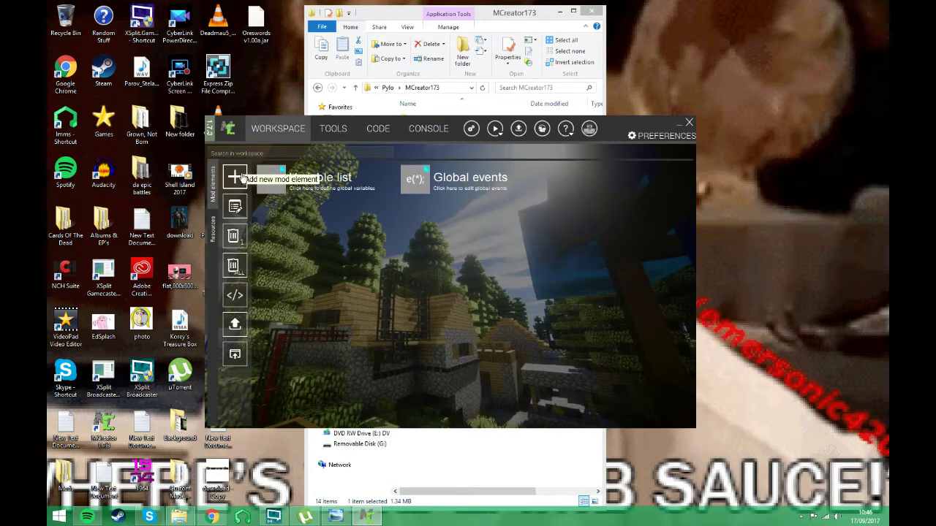
Step: Start a new item/block texture and set its layer 1 template to ruby
left_click(228, 128)
left_click(303, 132)
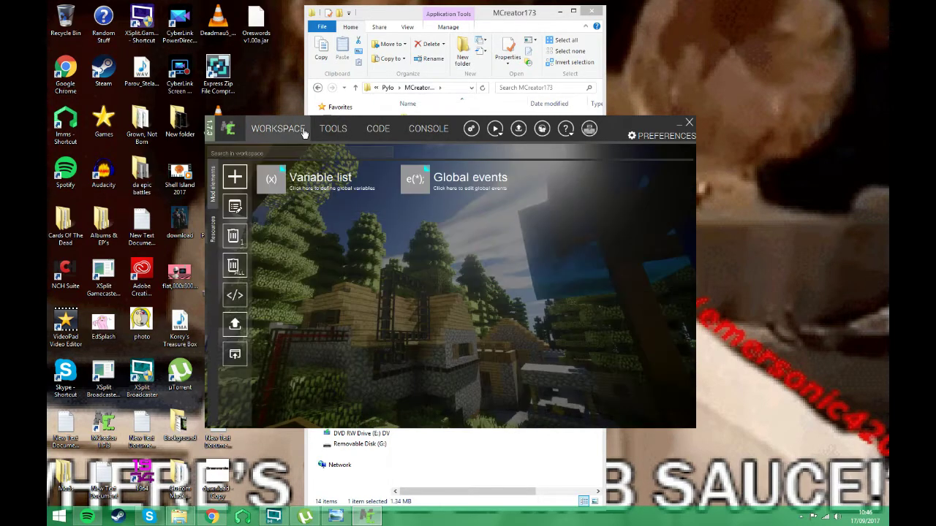
left_click(325, 136)
left_click(253, 206)
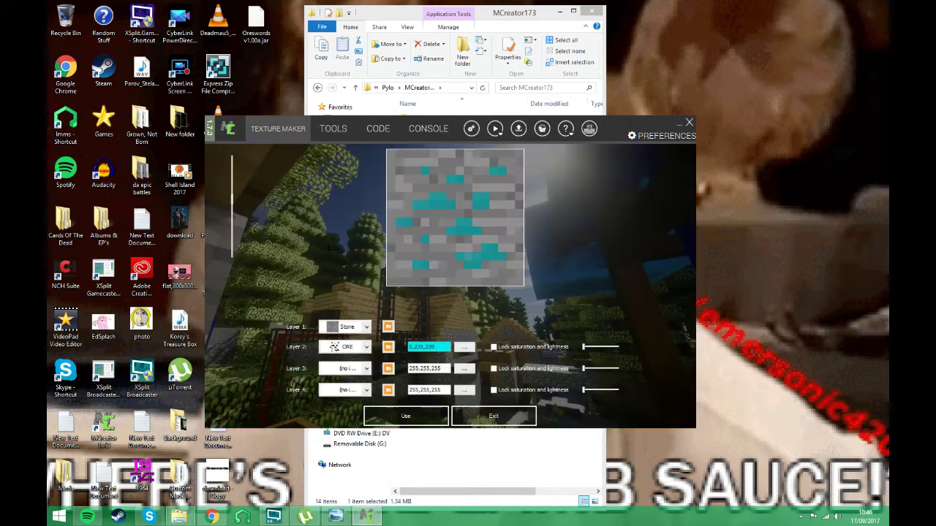
left_click(367, 327)
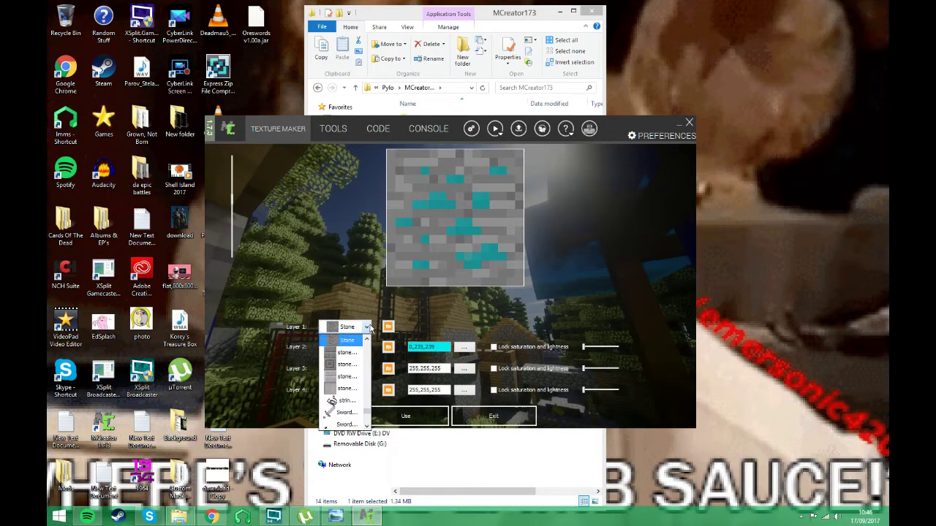
left_click(368, 327)
left_click(360, 331)
scroll(361, 352, "down", 3)
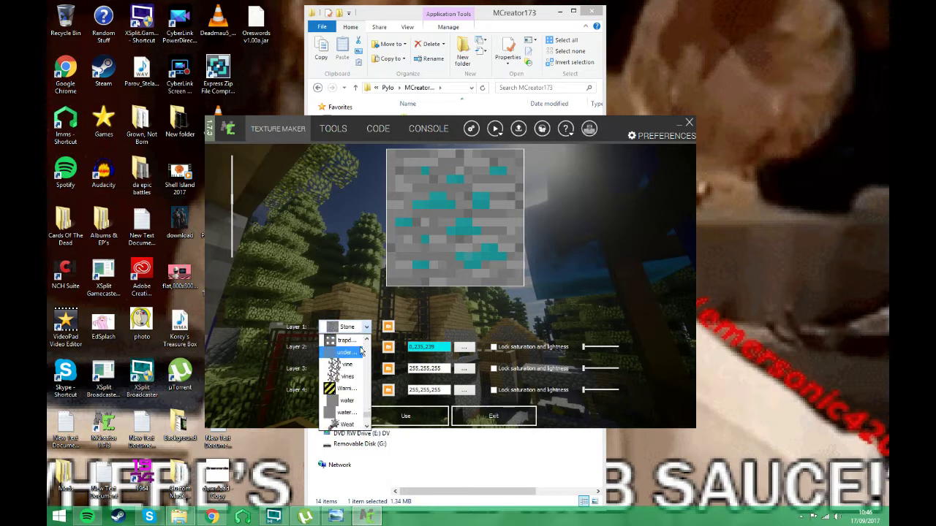
scroll(364, 380, "up", 5)
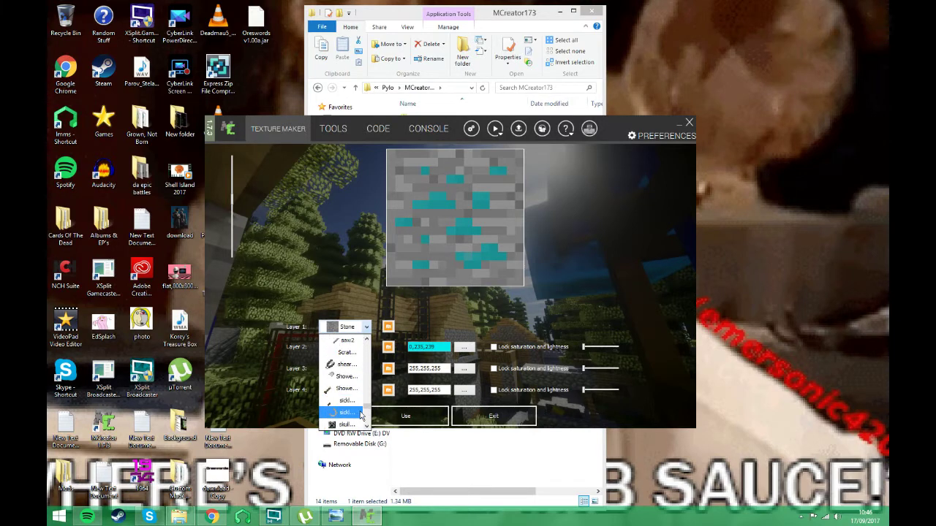
scroll(367, 409, "up", 5)
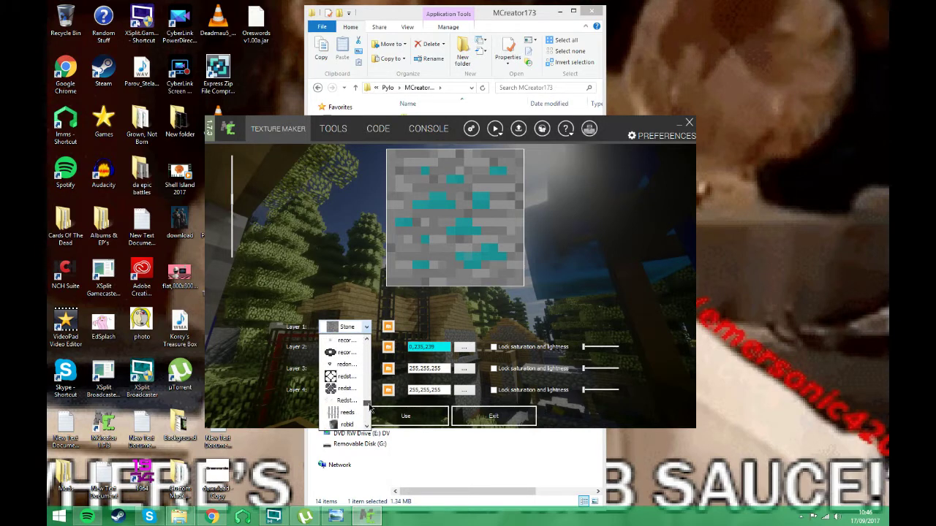
scroll(370, 410, "down", 1)
left_click(345, 371)
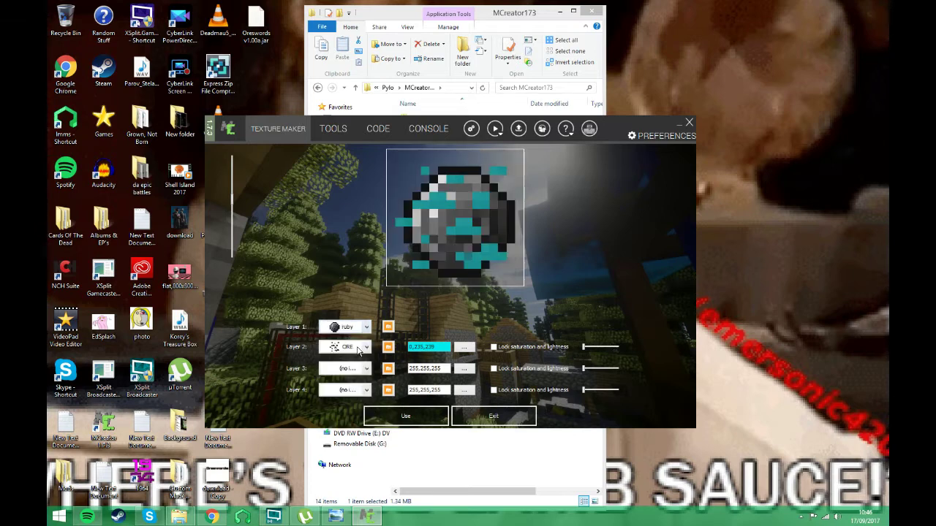
Step: Set the layer 2 template to ruby and lock its saturation and lightness
left_click(361, 348)
scroll(357, 369, "down", 5)
left_click(343, 373)
left_click(501, 350)
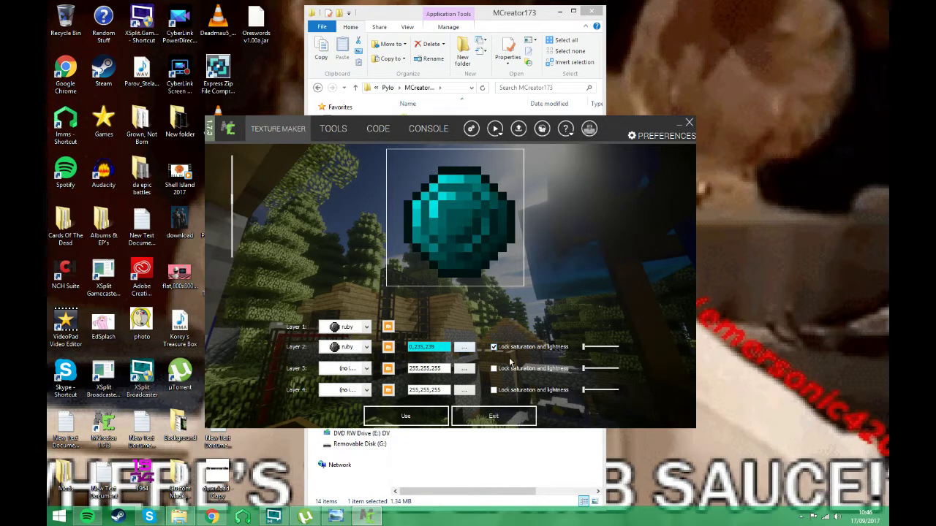
left_click(497, 348)
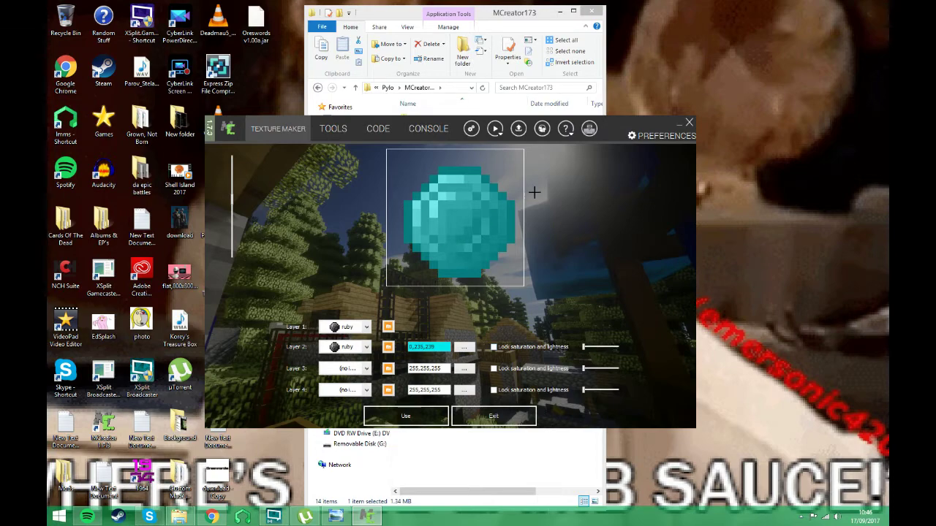
left_click(494, 347)
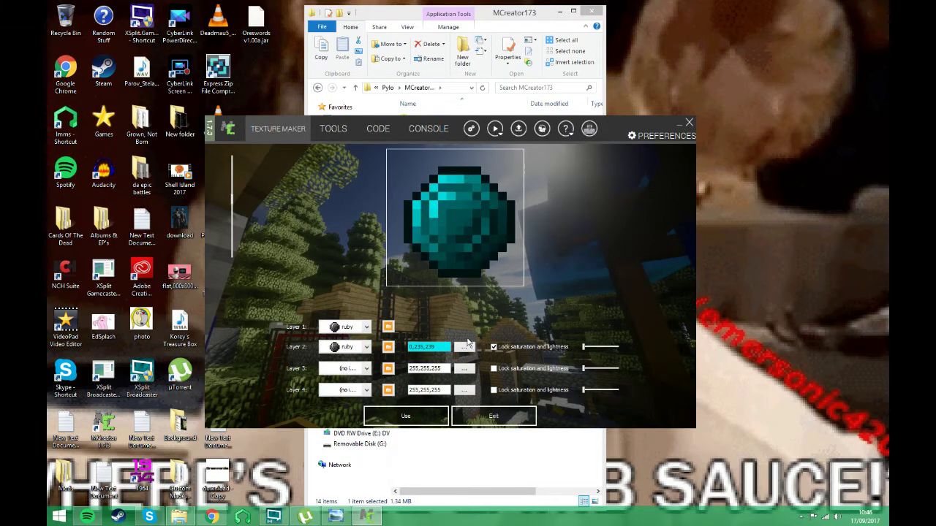
Step: Set the layer 2 ruby color to orange 255,102,0 from the color swatches
left_click(464, 347)
left_click(383, 254)
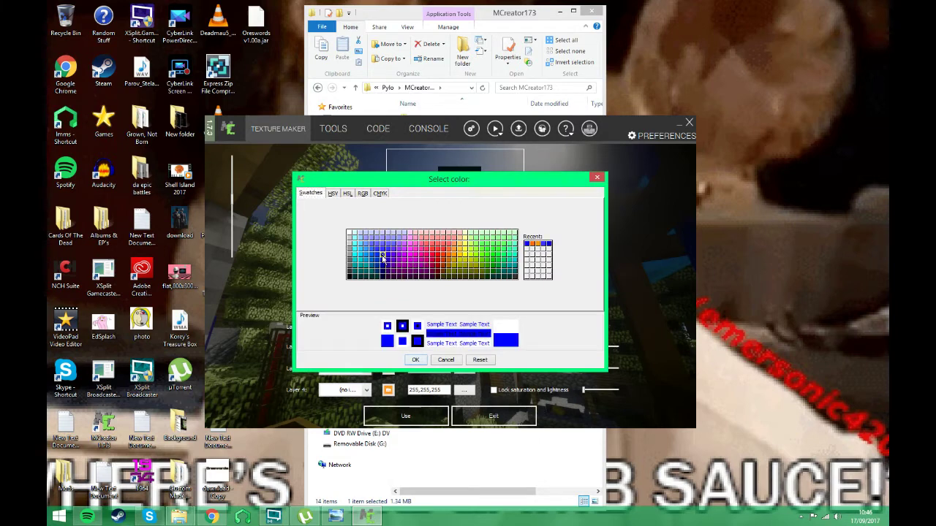
left_click(450, 259)
left_click(415, 360)
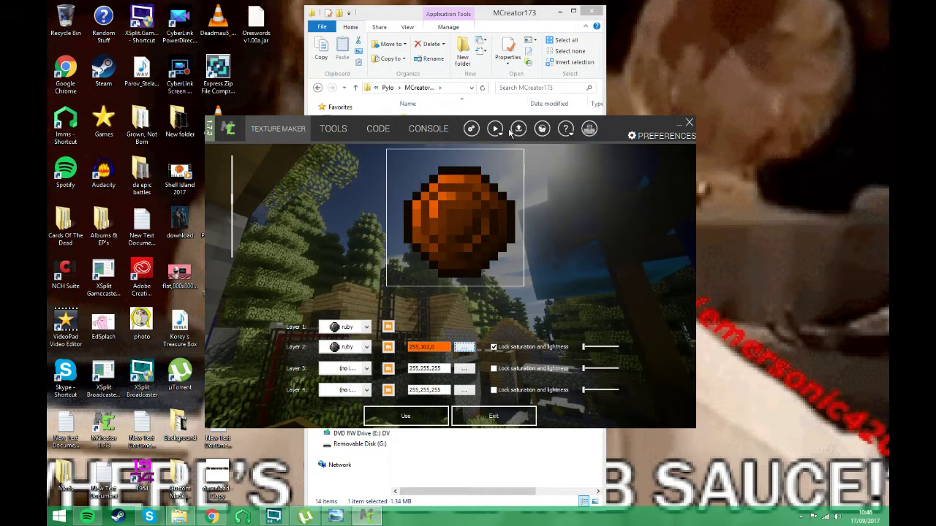
Step: Try the layer 2 ruby with saturation and lightness unlocked, relock them, and try rotating the layer
left_click(503, 348)
left_click(502, 349)
left_click(599, 351)
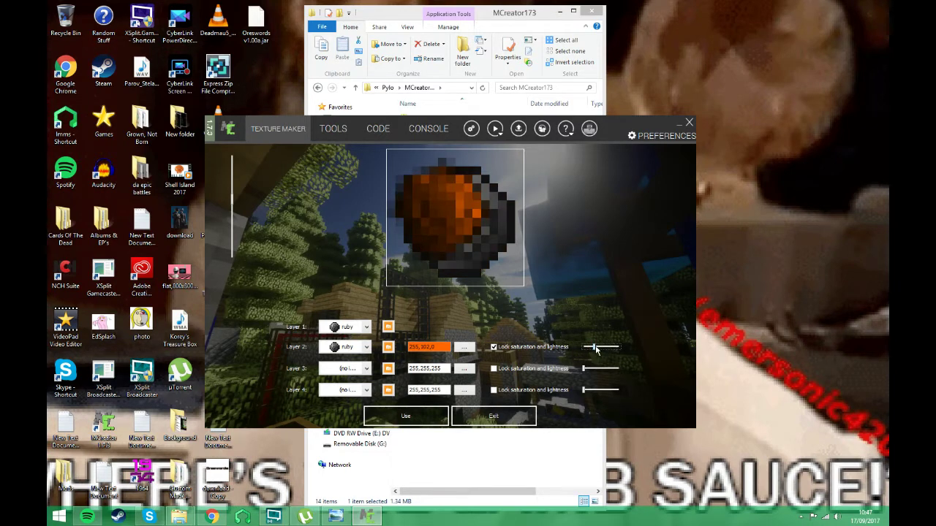
left_click_drag(596, 350, 618, 350)
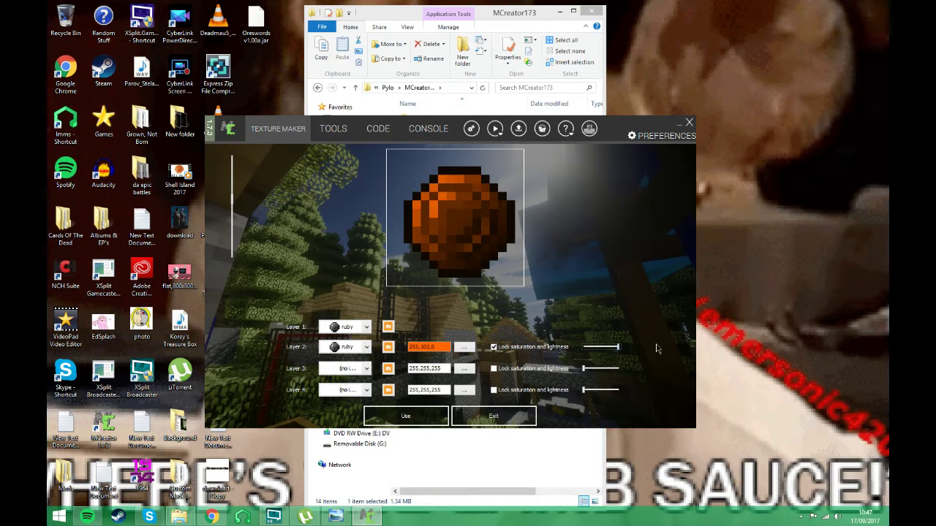
Step: Save the orange ruby texture under its own name and exit the texture maker
left_click(393, 420)
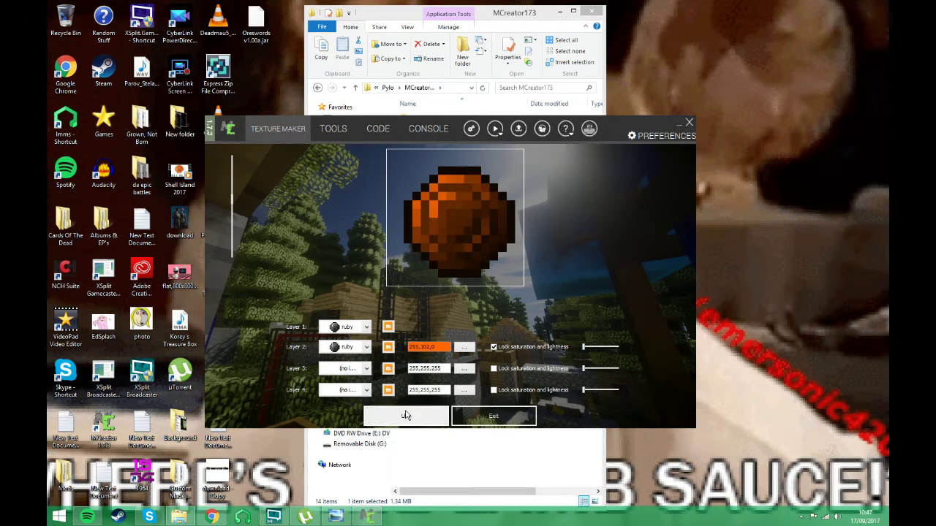
left_click(426, 267)
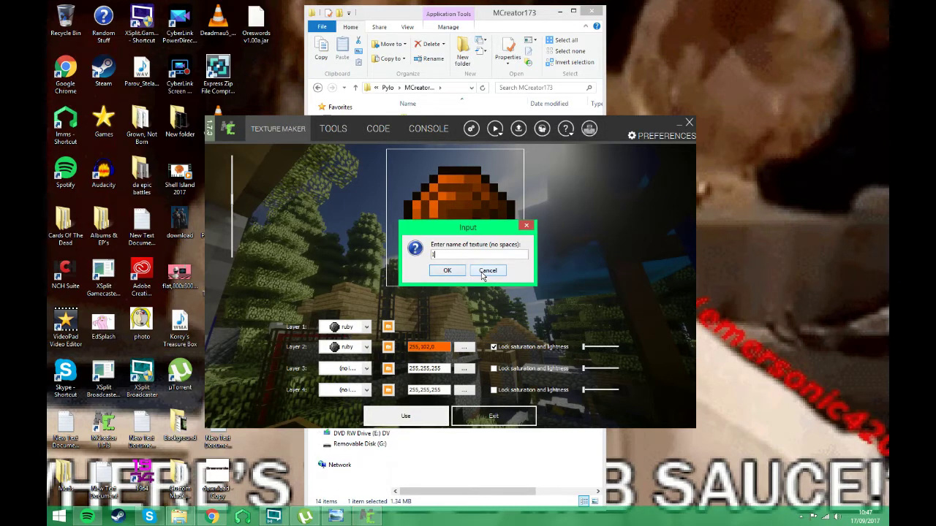
left_click(459, 270)
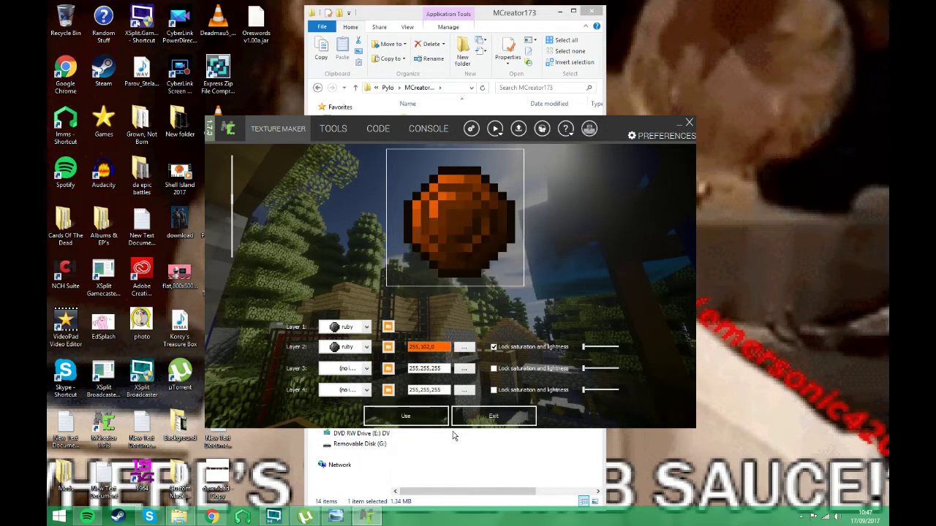
left_click(471, 418)
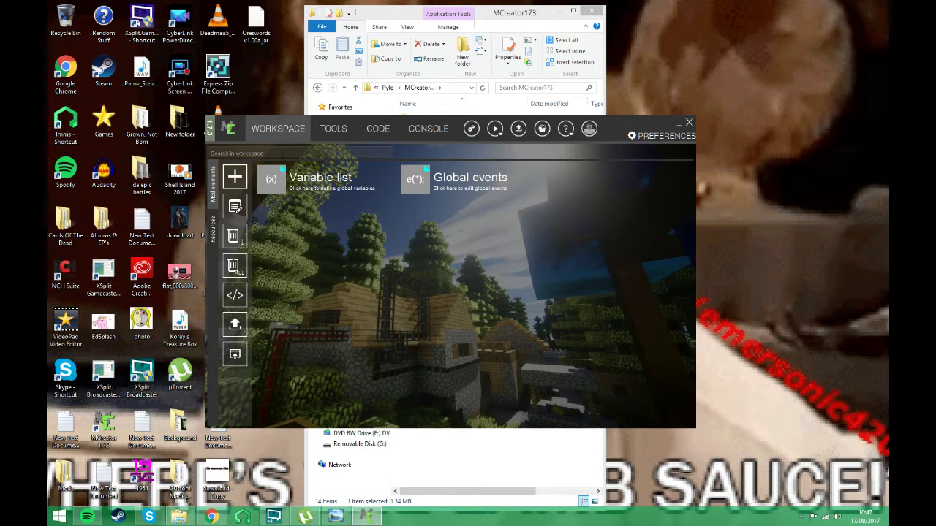
left_click(328, 130)
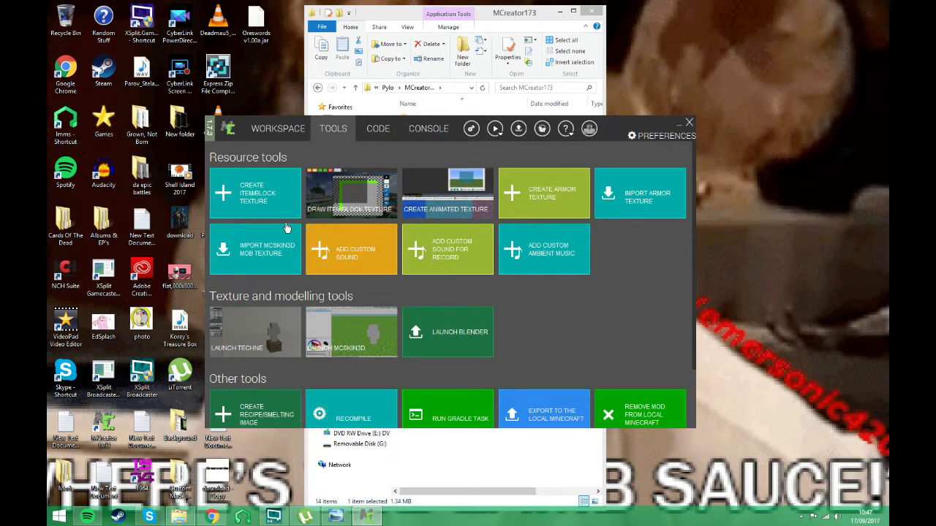
left_click(262, 201)
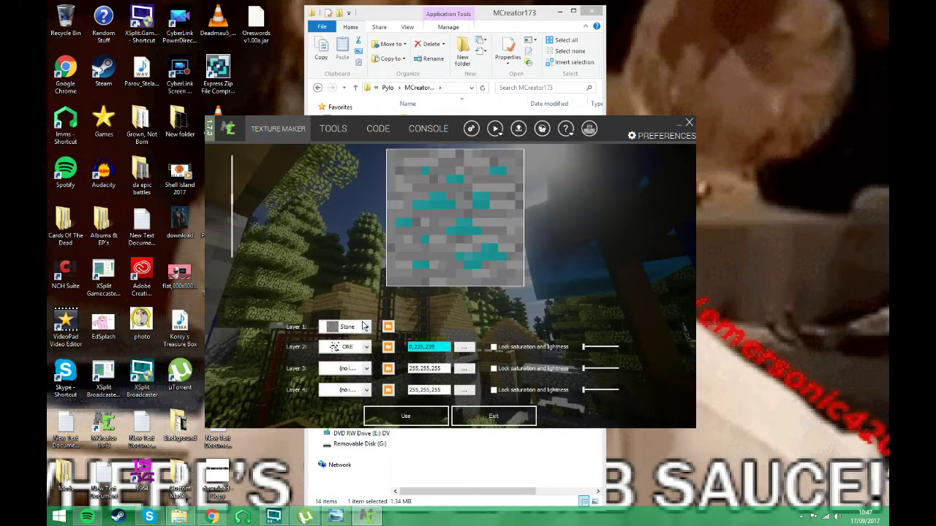
left_click(352, 325)
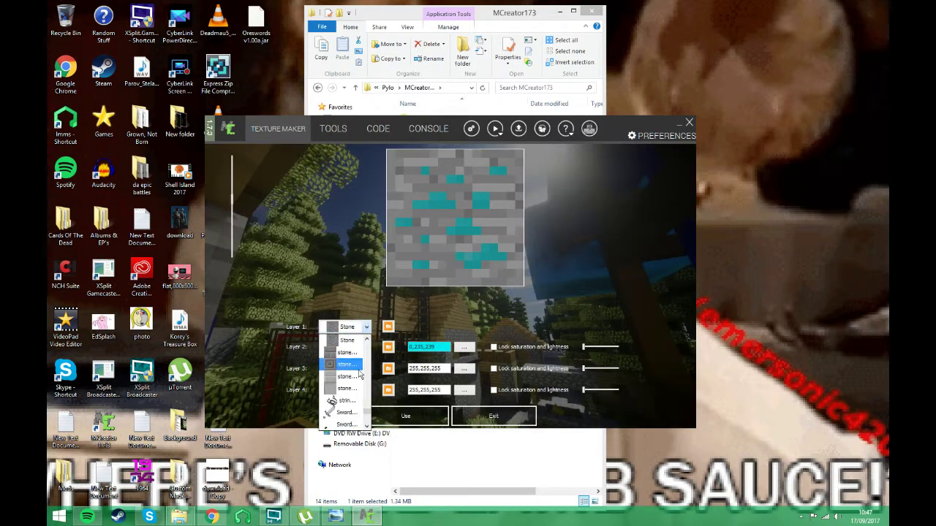
left_click(493, 417)
left_click(494, 414)
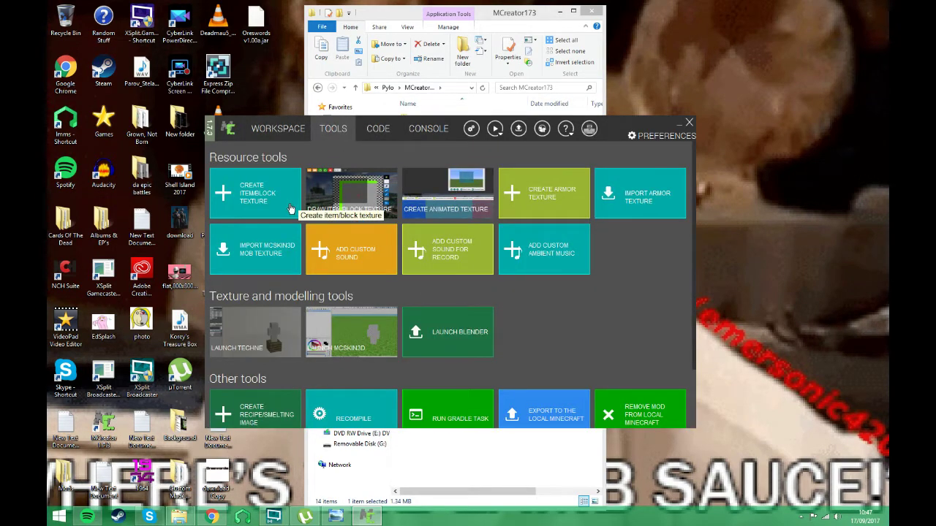
left_click(283, 138)
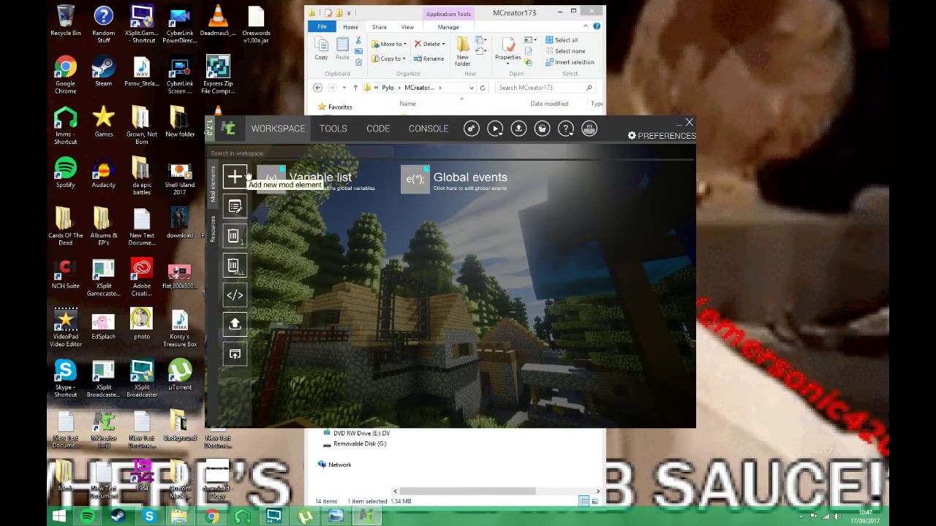
Step: Switch to Chrome and search Google Images for "minecraft iron sword"
left_click(211, 516)
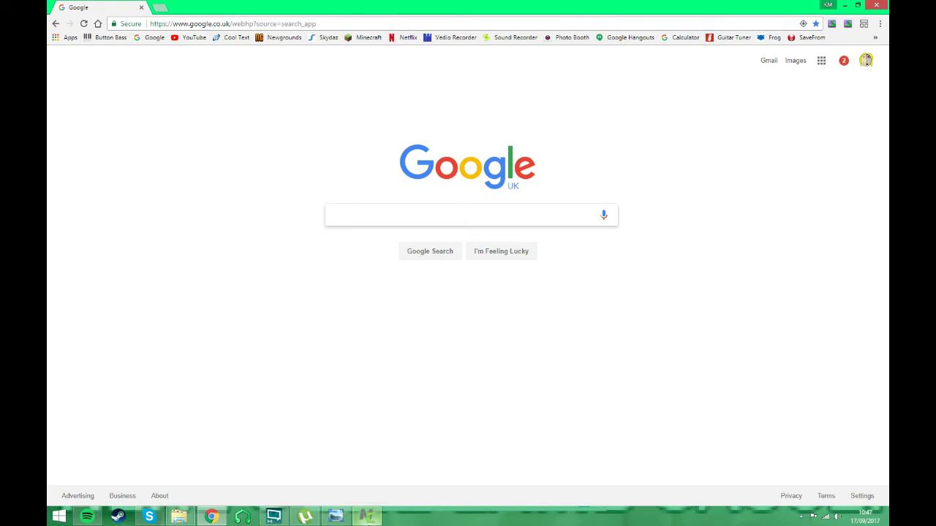
type("Minec")
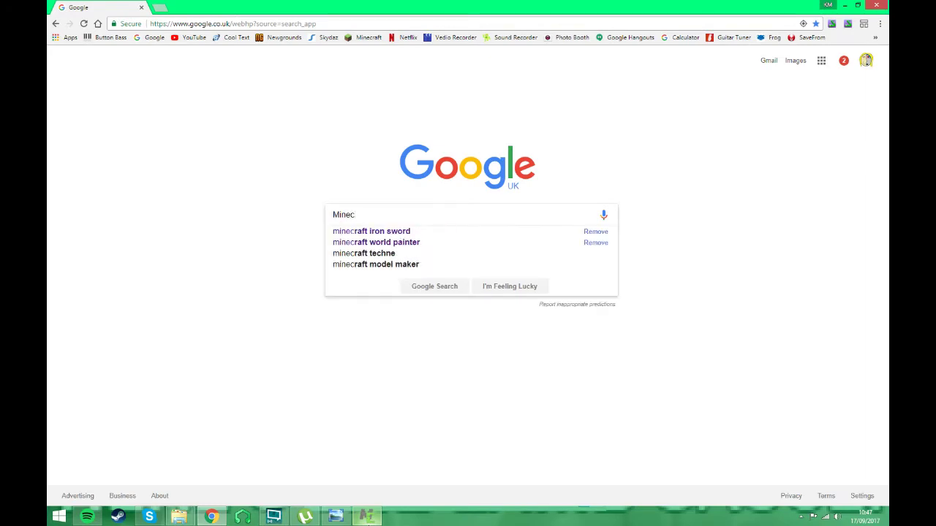
left_click(409, 232)
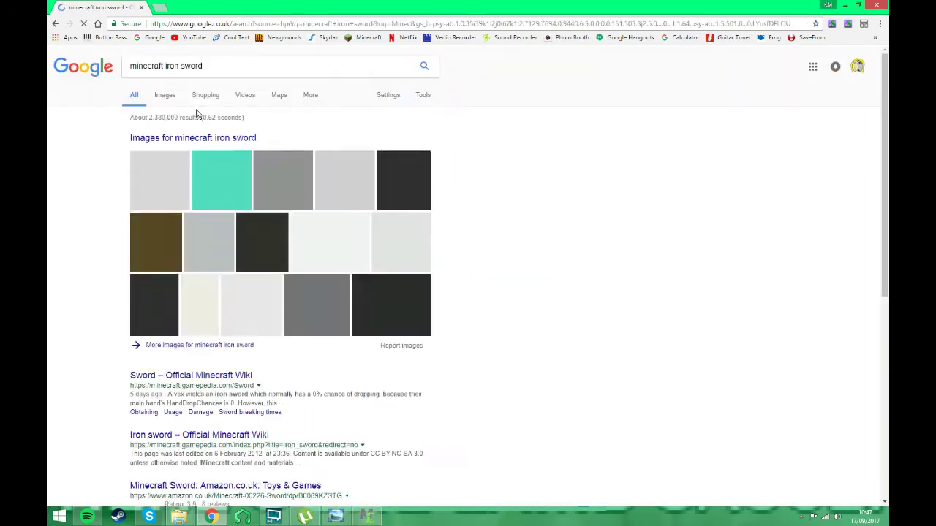
left_click(165, 95)
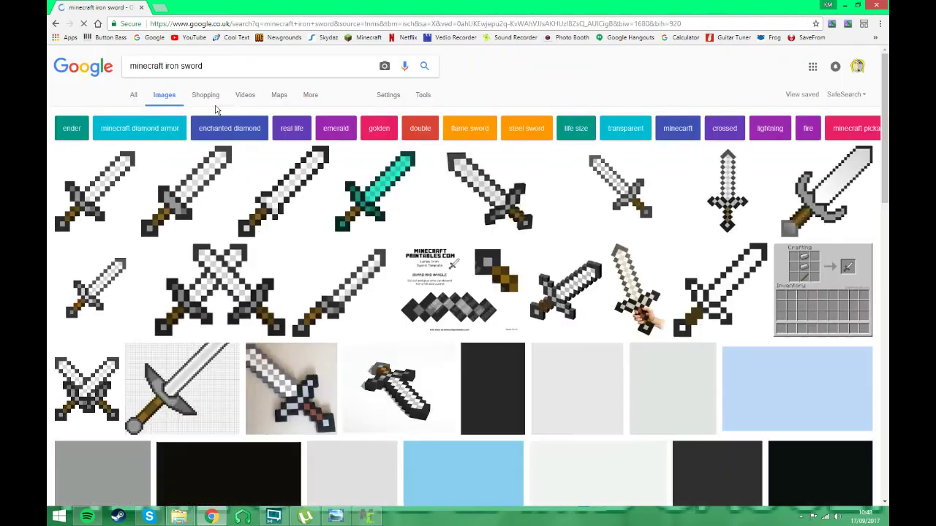
Step: Save the first iron sword image as Iron Sword in the Plain Images folder, replacing the existing file
right_click(79, 192)
left_click(124, 280)
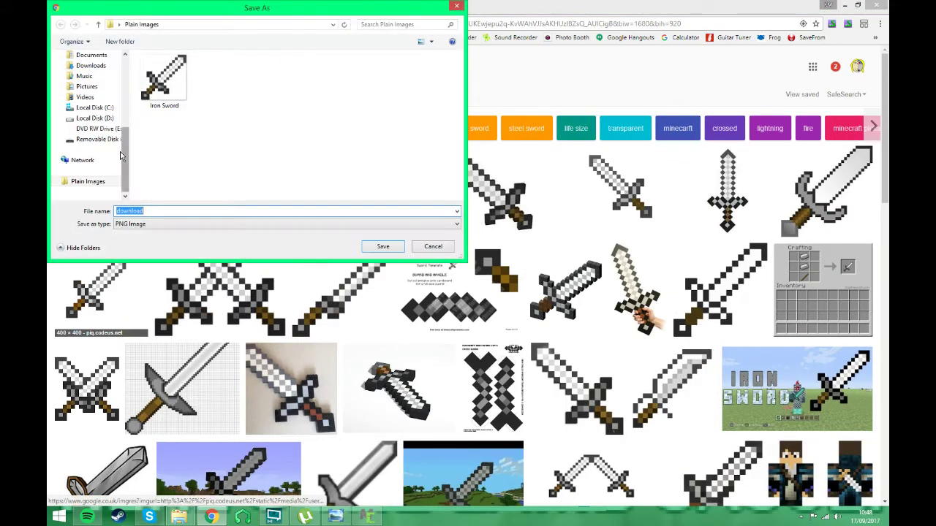
scroll(129, 150, "up", 1)
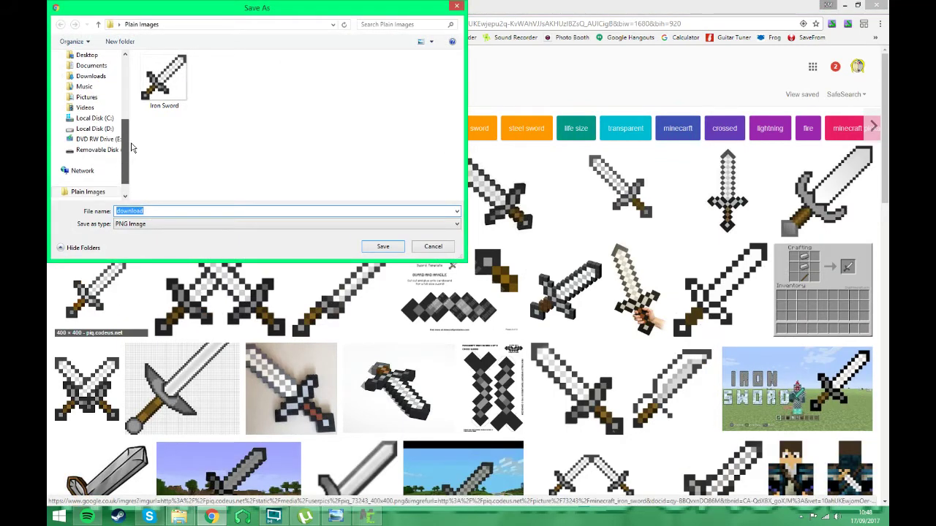
left_click(158, 84)
left_click(382, 246)
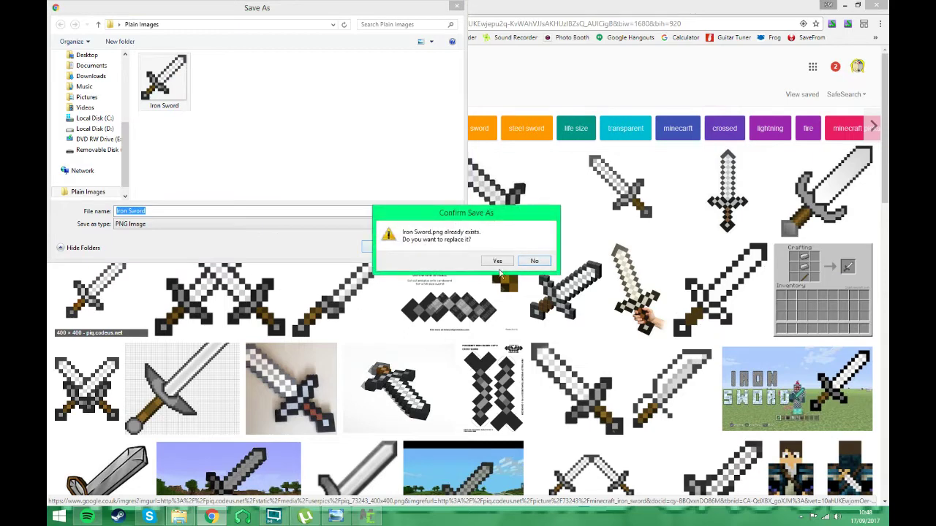
left_click(498, 261)
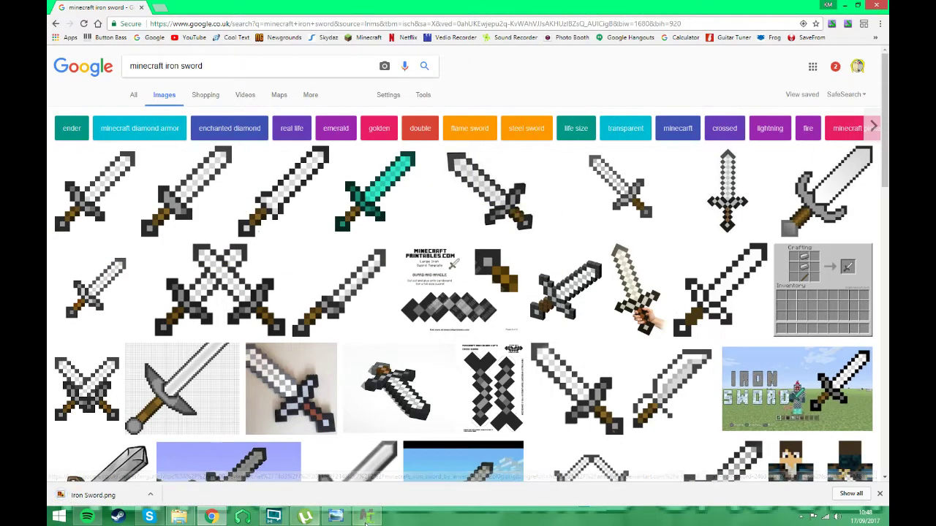
Step: Switch to MCreator and start a new canvas for drawing an item or block texture
left_click(367, 517)
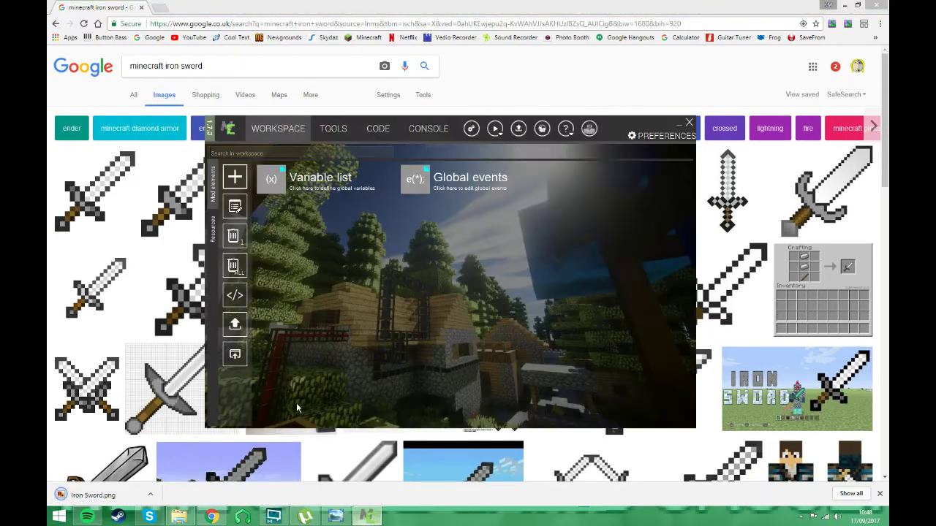
left_click(232, 133)
left_click(257, 134)
left_click(333, 129)
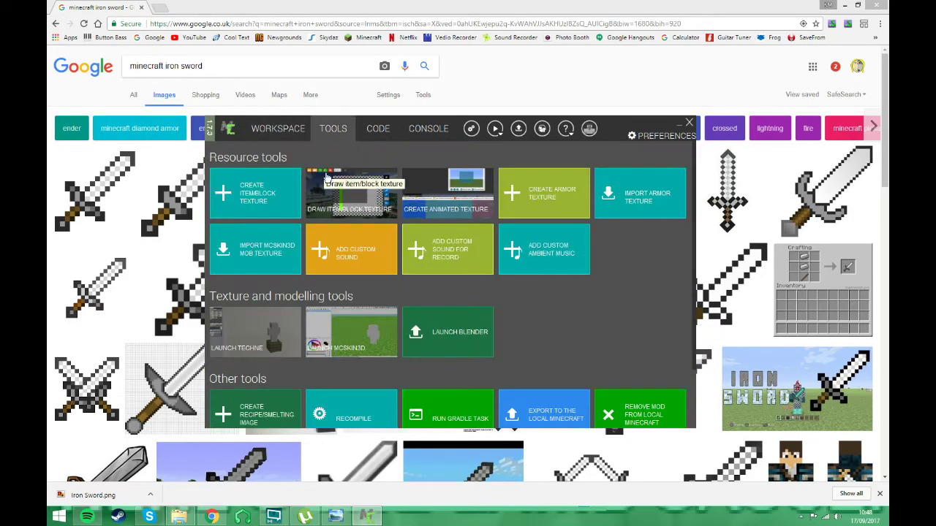
left_click(369, 196)
left_click(447, 283)
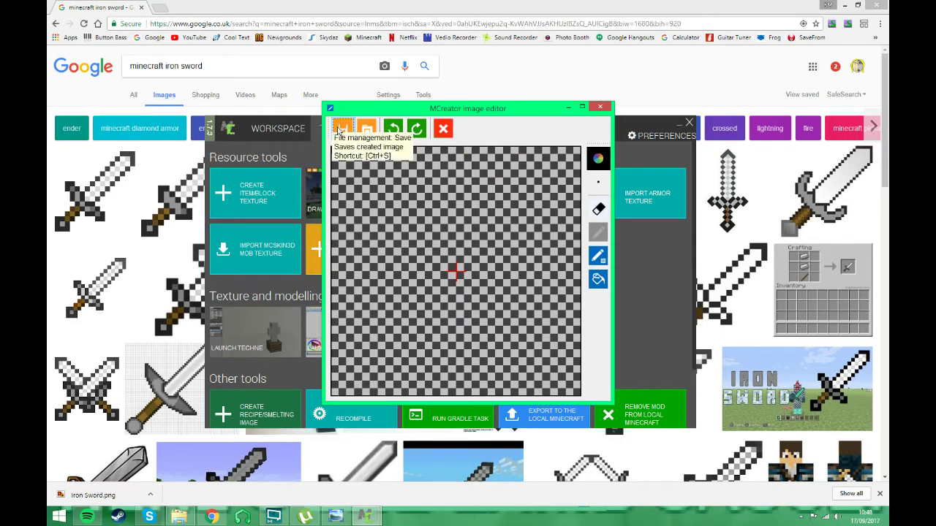
Step: Open the Iron Sword image from the Plain Images folder on the Desktop and accept resizing it with the proposed dimensions
left_click(360, 135)
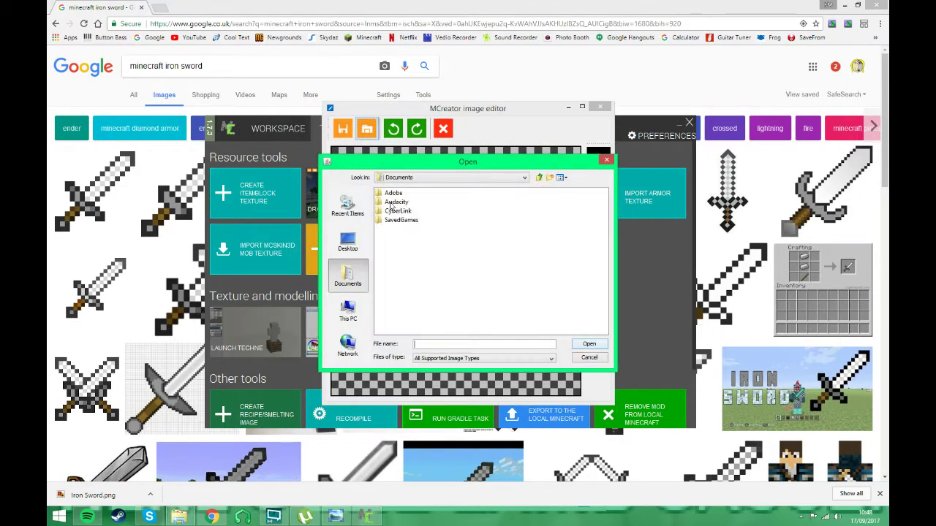
left_click(349, 309)
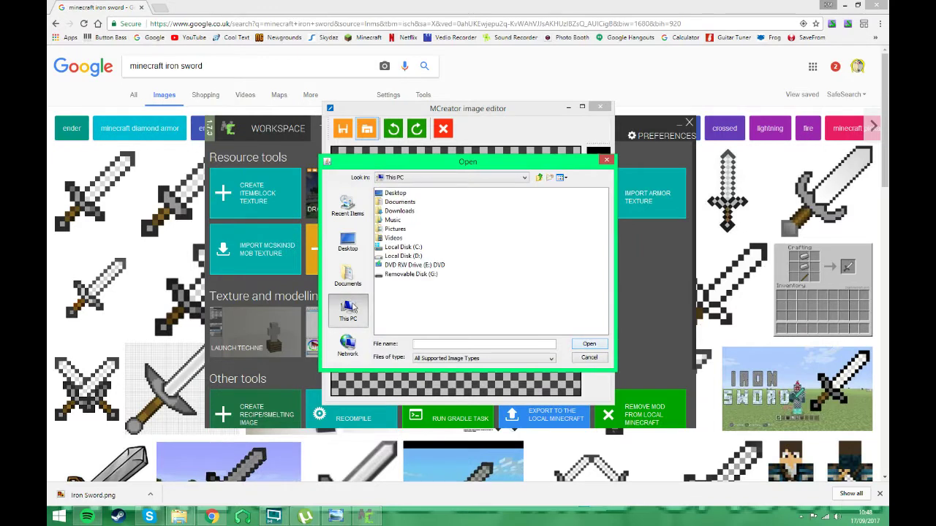
double_click(395, 193)
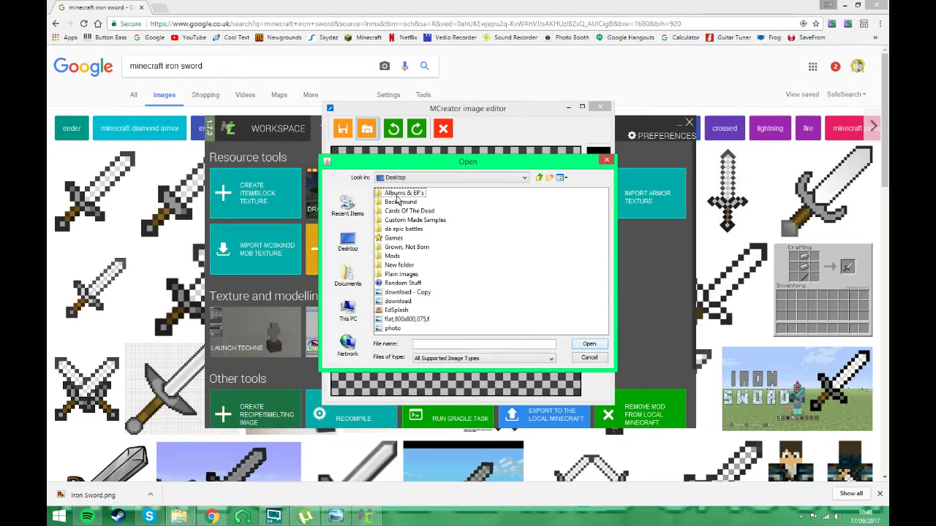
left_click(399, 275)
double_click(399, 275)
double_click(394, 192)
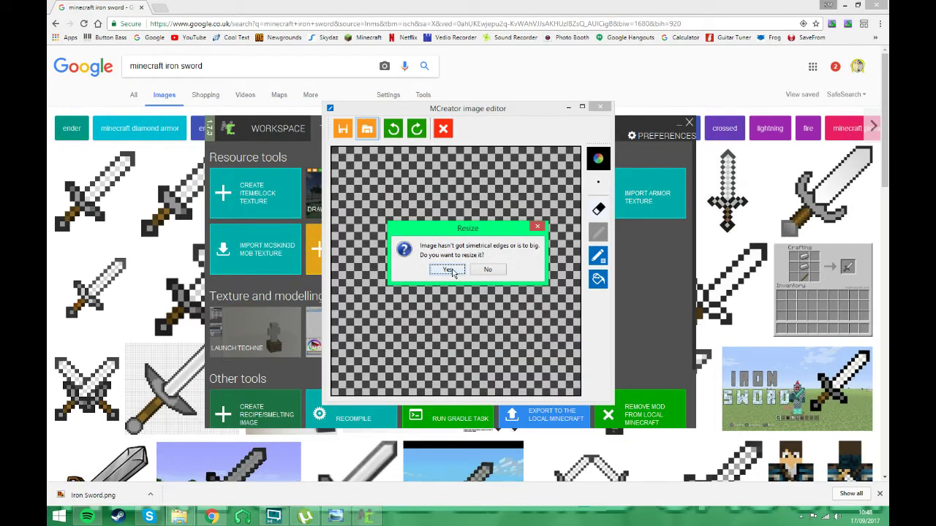
left_click(453, 272)
left_click(448, 282)
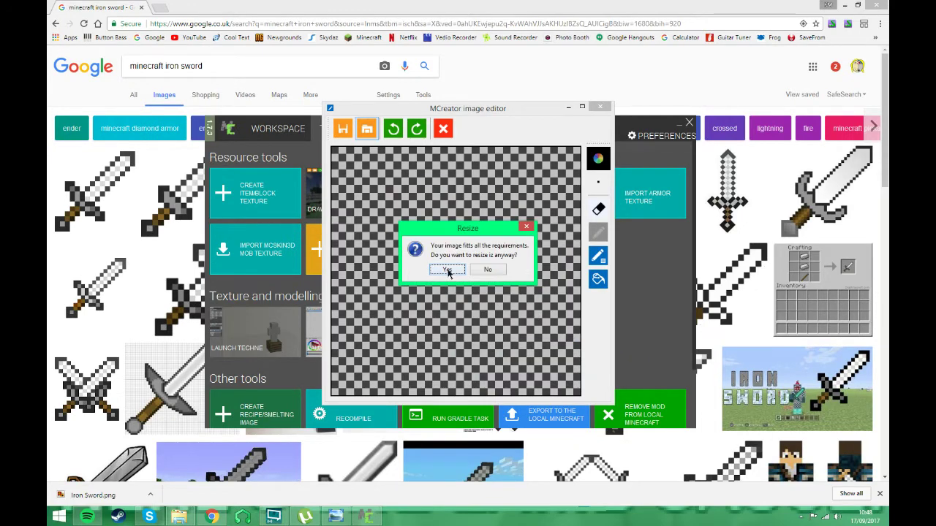
left_click(448, 271)
left_click(448, 281)
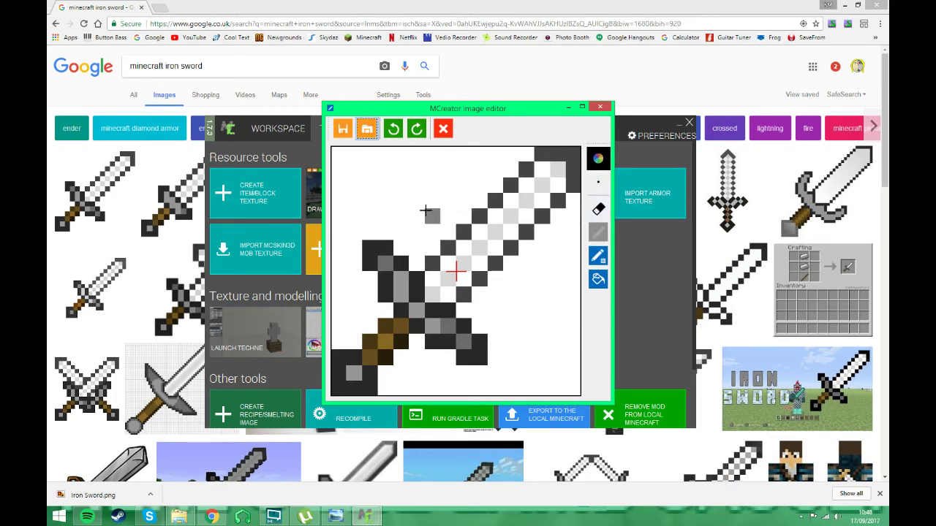
Step: Set the brush size to 3 and erase the large white background areas on both sides of the blade
left_click(598, 189)
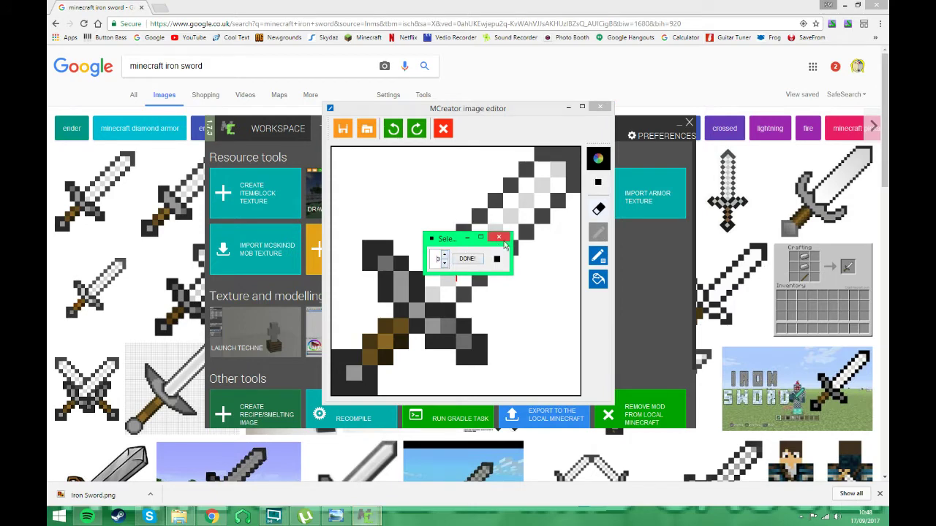
left_click(502, 239)
left_click(598, 187)
left_click(500, 237)
left_click(598, 209)
mouse_move(541, 357)
left_mouse_down()
mouse_move(559, 367)
mouse_move(555, 382)
mouse_move(528, 378)
mouse_move(515, 360)
mouse_move(516, 311)
mouse_move(514, 322)
left_mouse_up()
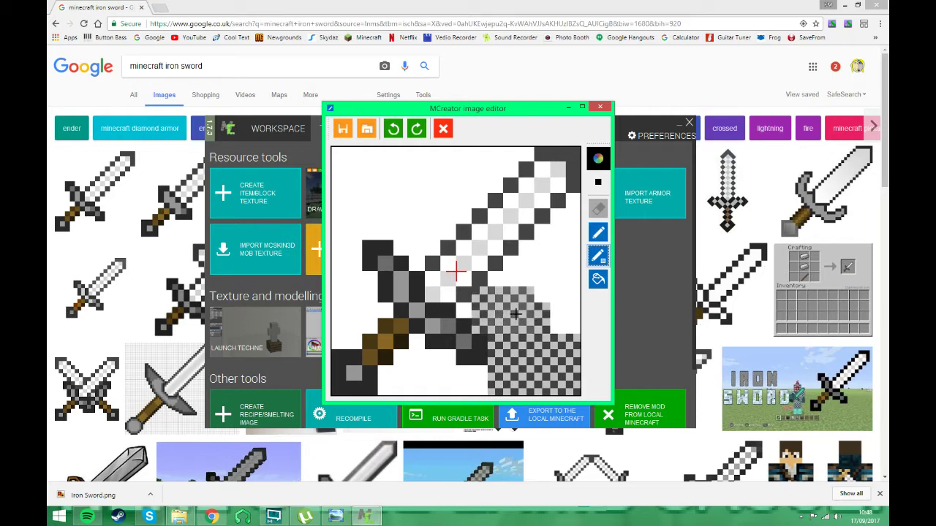
mouse_move(514, 300)
left_mouse_down()
mouse_move(549, 265)
mouse_move(541, 263)
mouse_move(562, 247)
mouse_move(577, 208)
mouse_move(557, 293)
mouse_move(562, 321)
left_mouse_up()
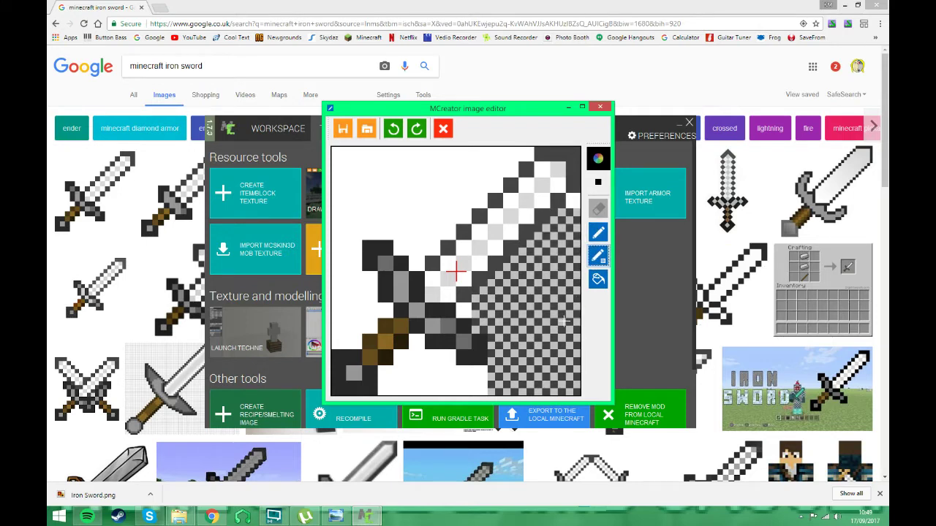
mouse_move(408, 231)
left_mouse_down()
mouse_move(422, 232)
mouse_move(454, 187)
mouse_move(495, 154)
mouse_move(358, 219)
mouse_move(340, 212)
left_mouse_up()
Step: Reduce the brush size and erase the remaining white background around the guard, handle and blade, undoing any stray erasing
left_click(598, 181)
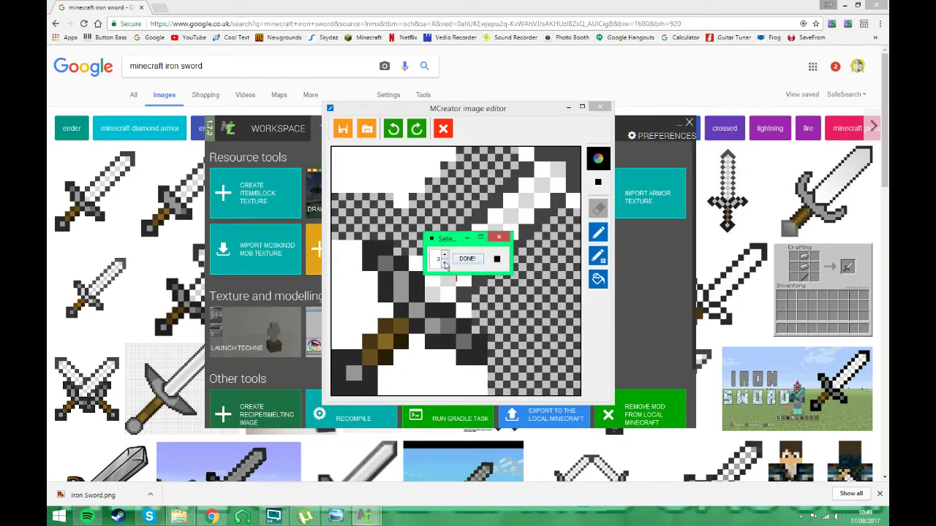
left_click(444, 263)
left_click(501, 238)
mouse_move(356, 245)
left_mouse_down()
mouse_move(337, 262)
mouse_move(344, 282)
mouse_move(372, 286)
mouse_move(338, 311)
mouse_move(349, 342)
mouse_move(372, 311)
mouse_move(398, 386)
mouse_move(384, 371)
mouse_move(418, 359)
mouse_move(479, 380)
mouse_move(446, 391)
mouse_move(376, 388)
mouse_move(397, 313)
left_mouse_up()
left_click(392, 128)
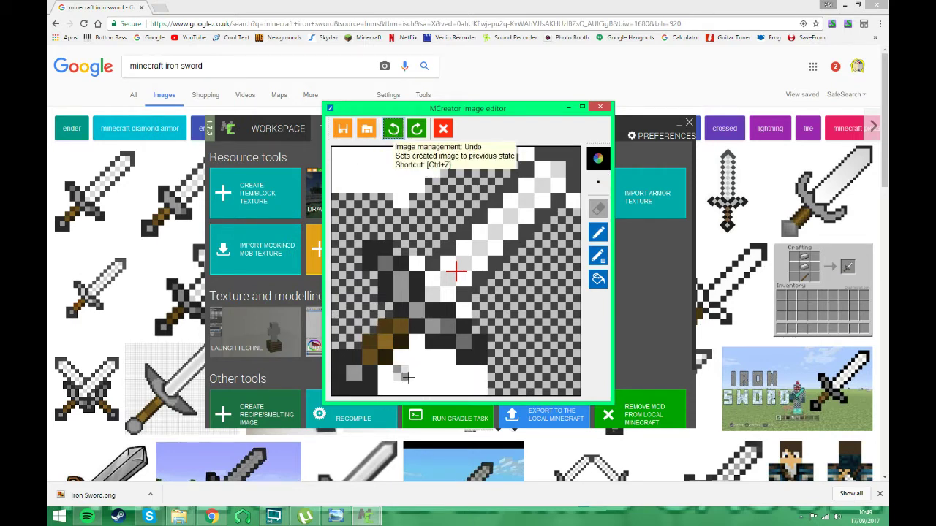
mouse_move(393, 384)
left_mouse_down()
mouse_move(385, 374)
mouse_move(423, 402)
mouse_move(482, 386)
mouse_move(420, 380)
left_mouse_up()
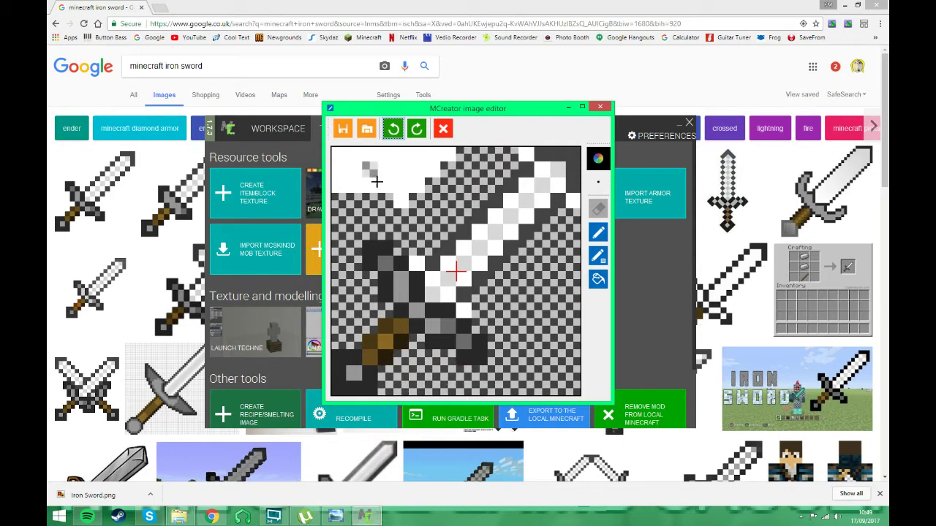
left_click_drag(402, 202, 421, 184)
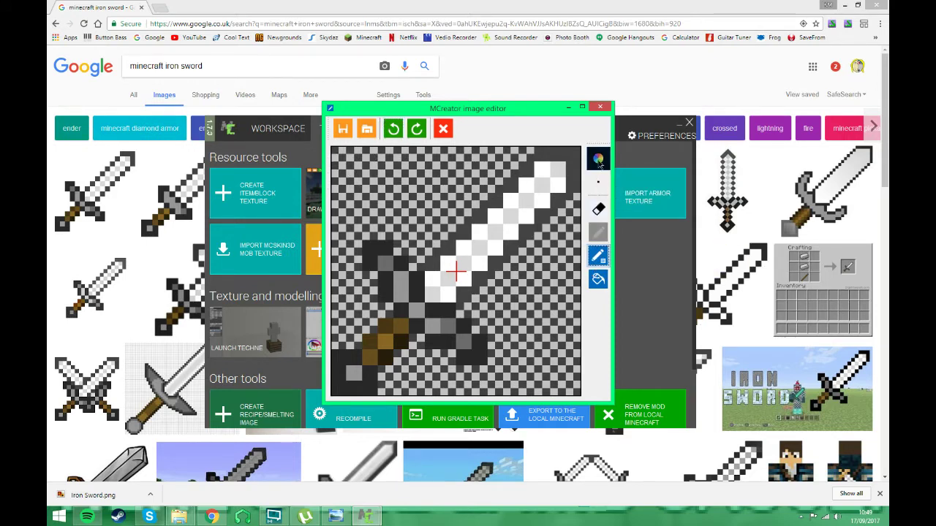
Step: Paint the white pixels along both sides of the blade bright orange (255, 102, 0)
left_click(598, 158)
left_click(468, 254)
left_click(468, 253)
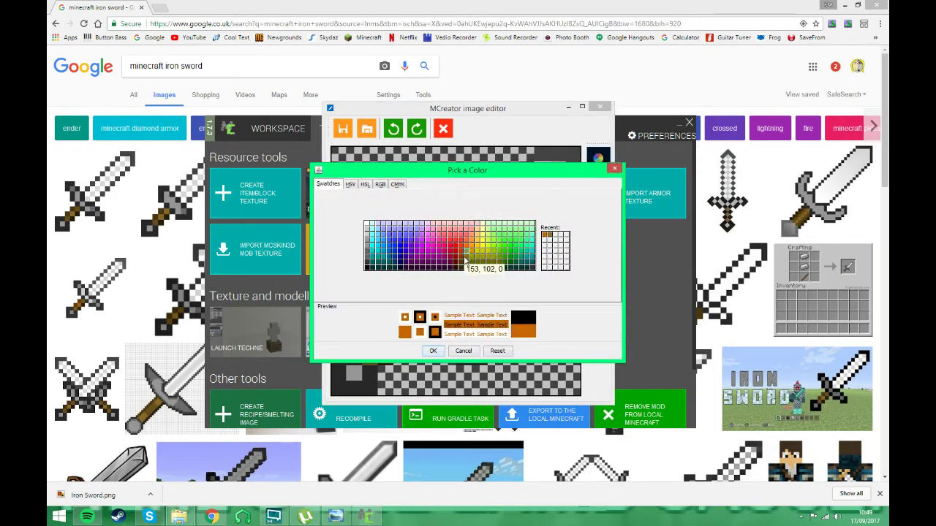
left_click(470, 251)
left_click(432, 351)
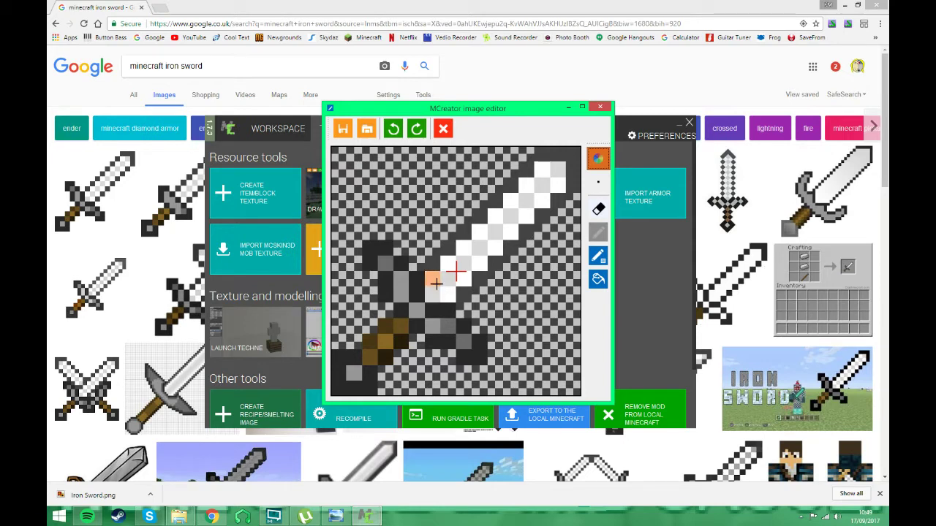
mouse_move(432, 279)
left_mouse_down()
mouse_move(534, 180)
mouse_move(556, 183)
mouse_move(445, 300)
left_mouse_up()
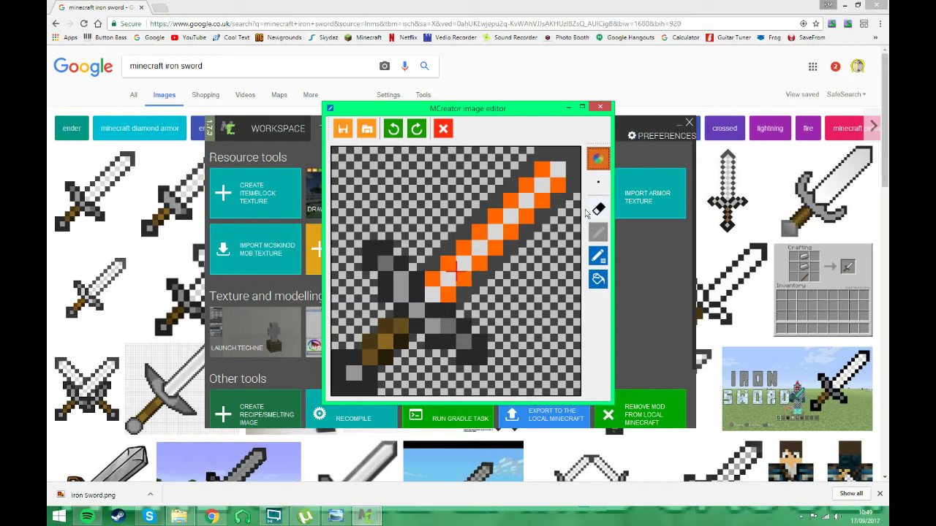
Step: Try a darker orange with hue 24, saturation 100 and value 90 on the blade's light grey centre pixels
left_click(597, 159)
left_click(350, 185)
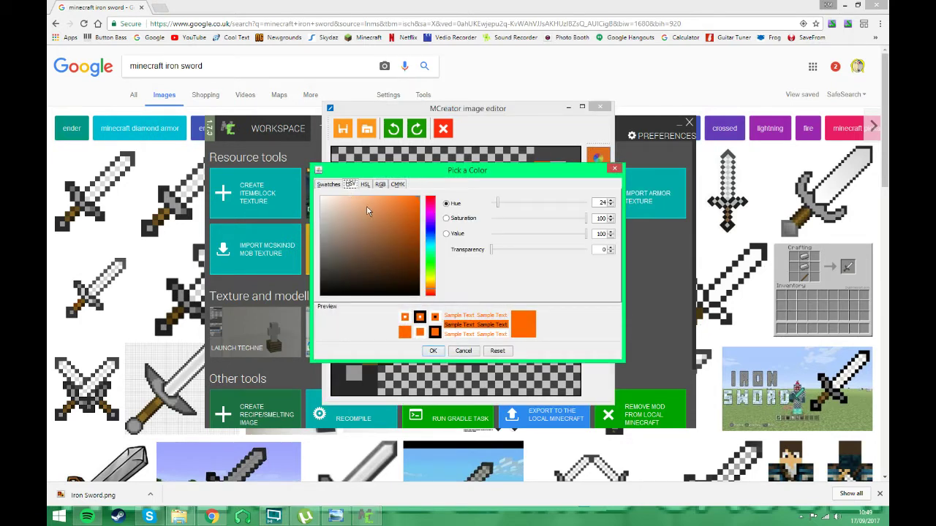
left_click(329, 185)
left_click(349, 187)
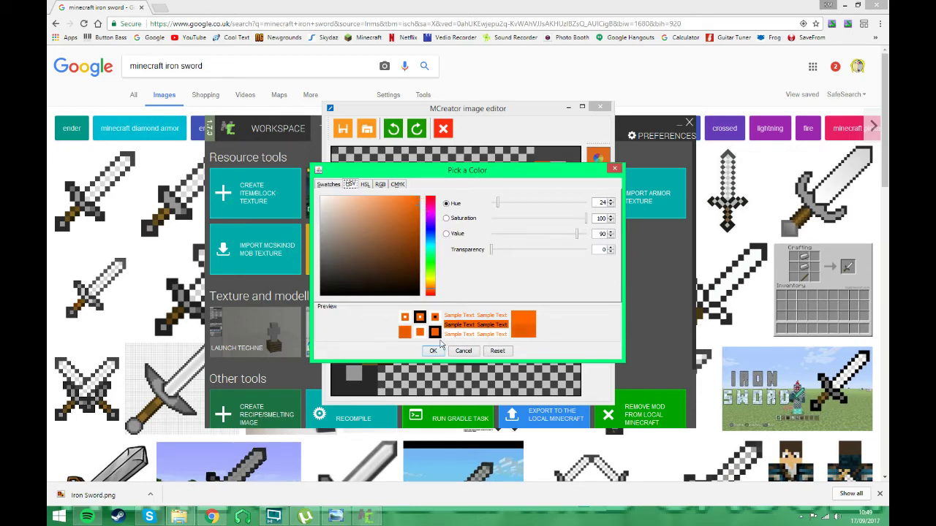
left_click(430, 351)
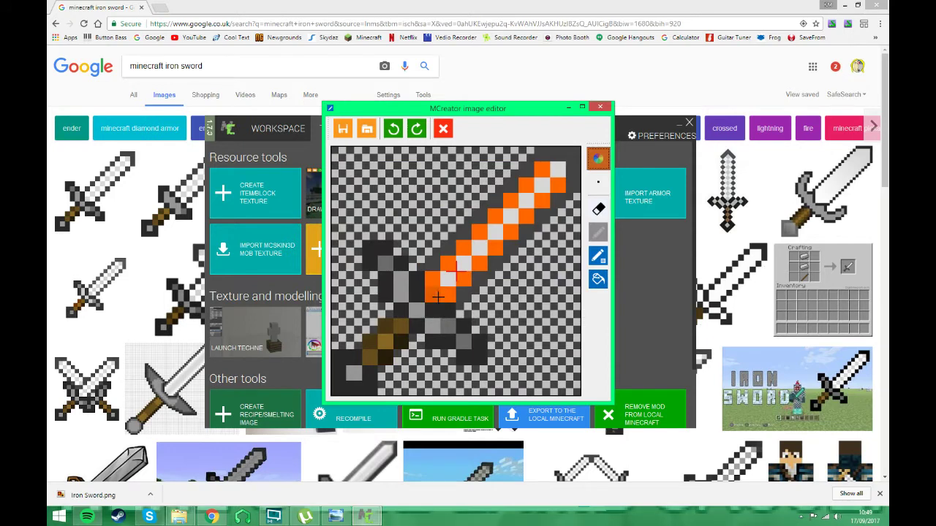
left_click(393, 128)
left_click_drag(501, 237, 554, 173)
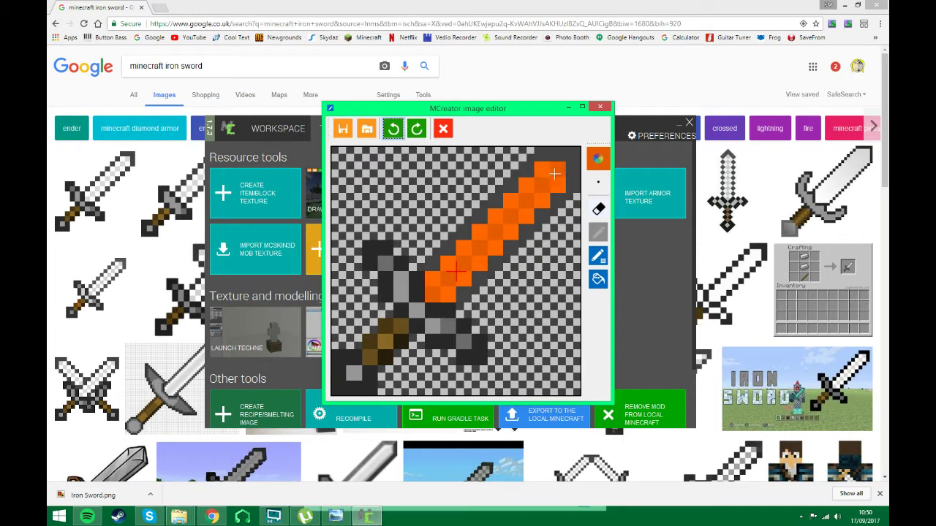
Step: Try yellow on the diagonal row of centre pixels along the blade
left_click(599, 159)
left_click(482, 245)
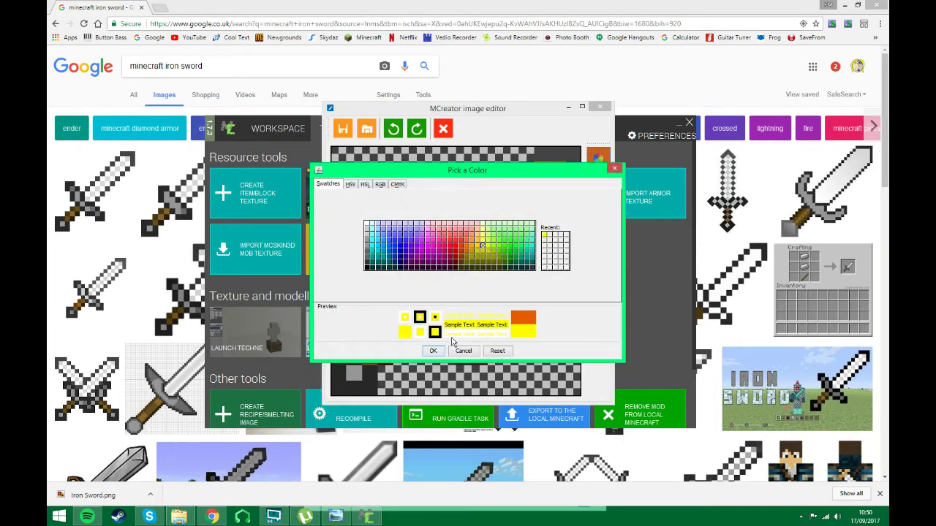
left_click(432, 351)
left_click_drag(429, 294, 557, 170)
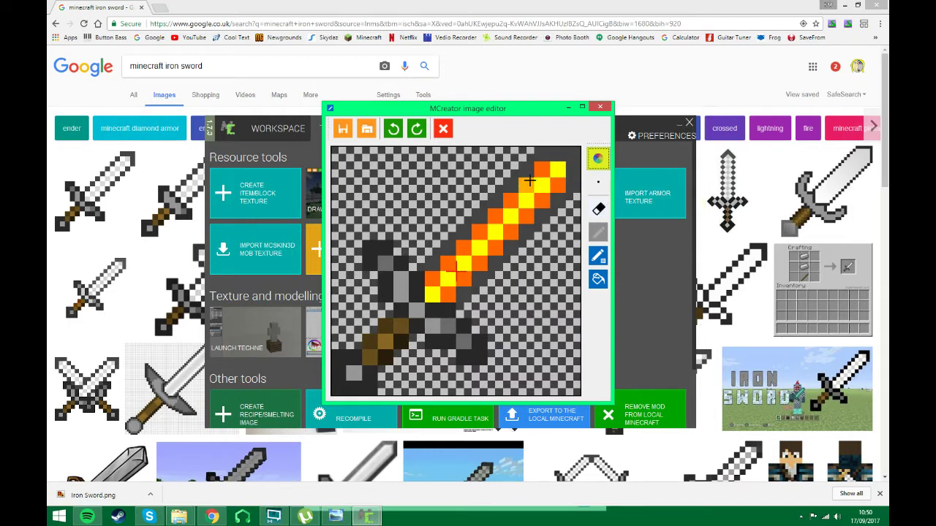
Step: Paint the outer pixels of the sword's brown handle bright orange and undo the misplaced pixels beside it
left_click(598, 158)
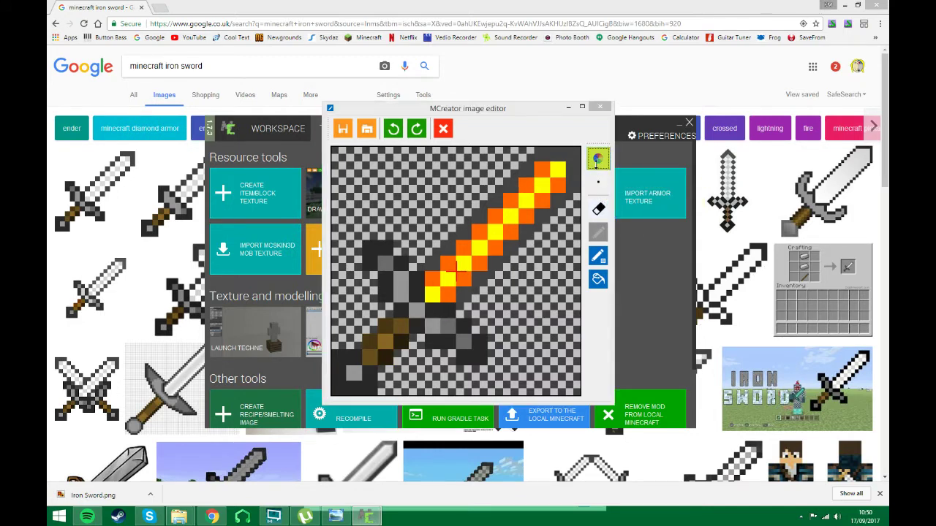
left_click(467, 249)
left_click(433, 351)
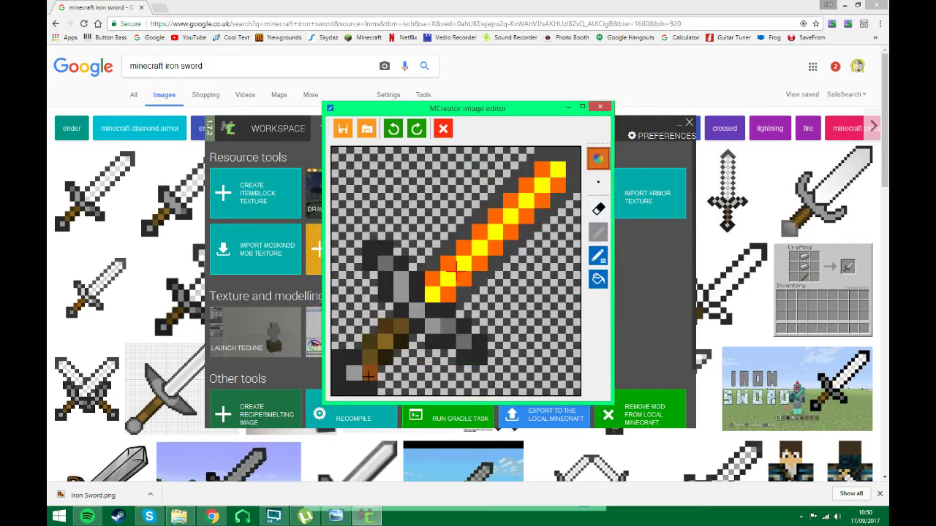
left_click(370, 373)
left_click(385, 357)
left_click(401, 341)
left_click(353, 341)
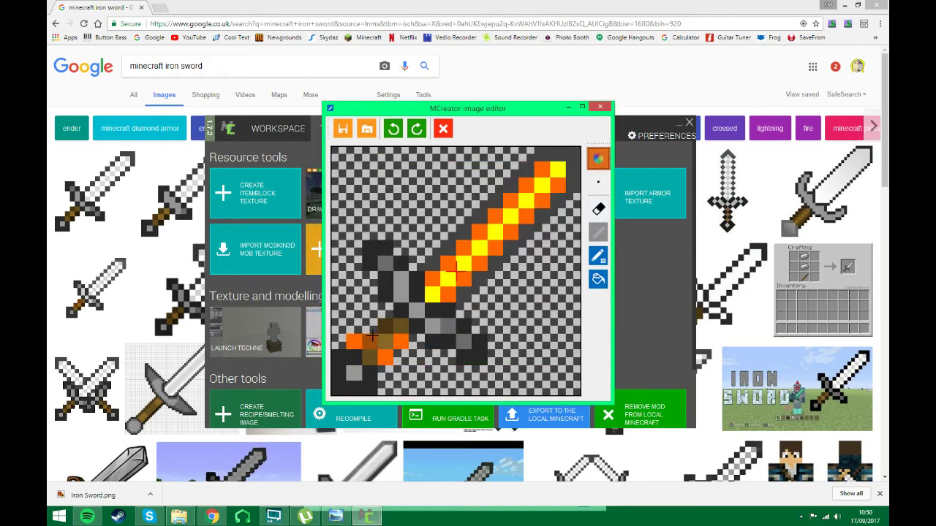
left_click(393, 129)
left_click(393, 130)
left_click(393, 130)
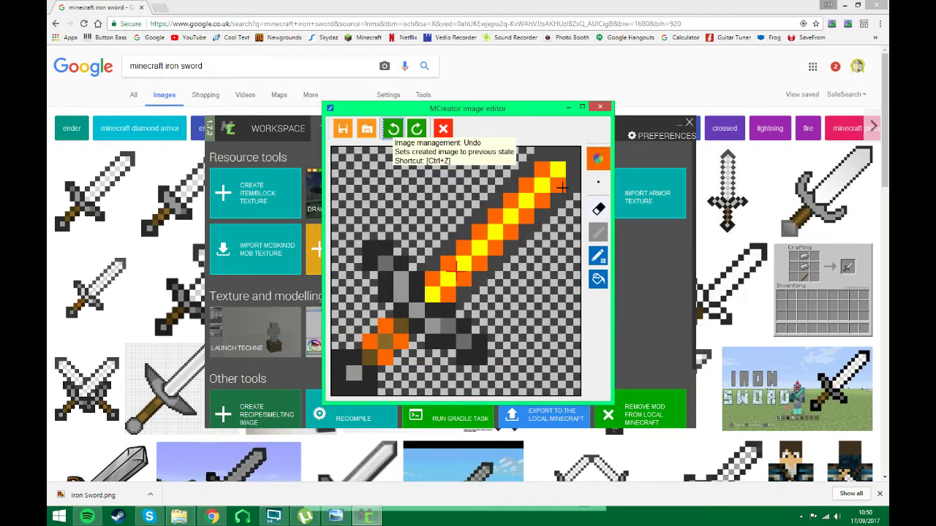
Step: Paint the three diagonal centre pixels of the sword's handle yellow
left_click(596, 168)
left_click(483, 247)
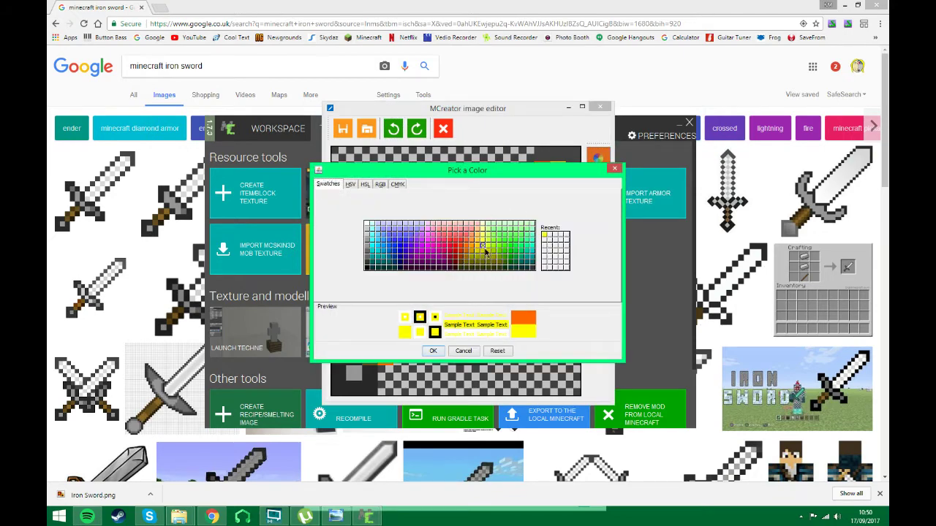
left_click(432, 351)
left_click(369, 358)
left_click(385, 342)
left_click(401, 325)
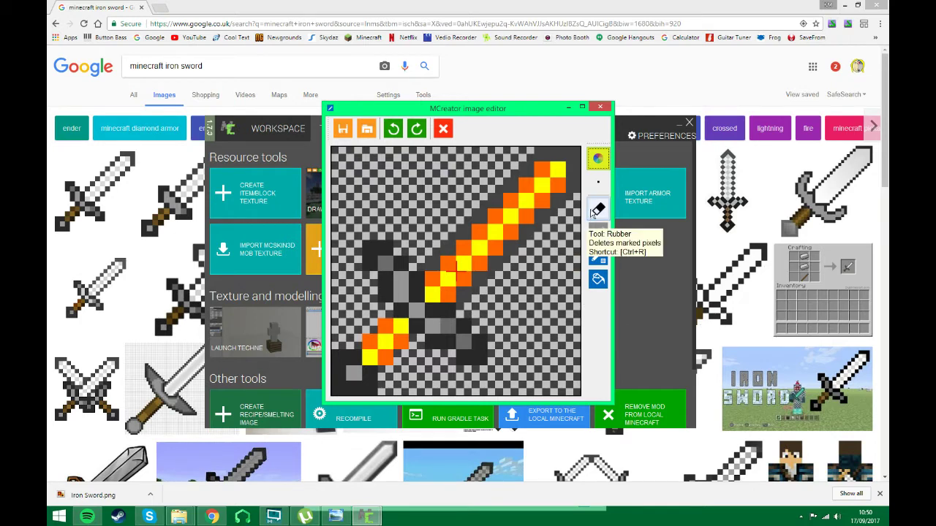
Step: Repaint the yellow centre pixels of the blade in a lighter orange
left_click(596, 155)
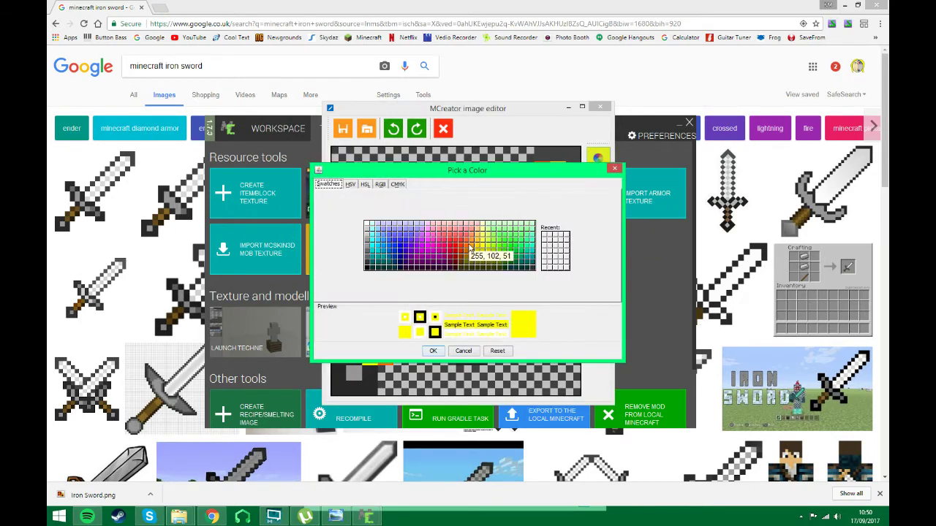
left_click(471, 244)
left_click(432, 351)
mouse_move(417, 296)
left_mouse_down()
mouse_move(461, 280)
mouse_move(492, 232)
mouse_move(563, 167)
left_mouse_up()
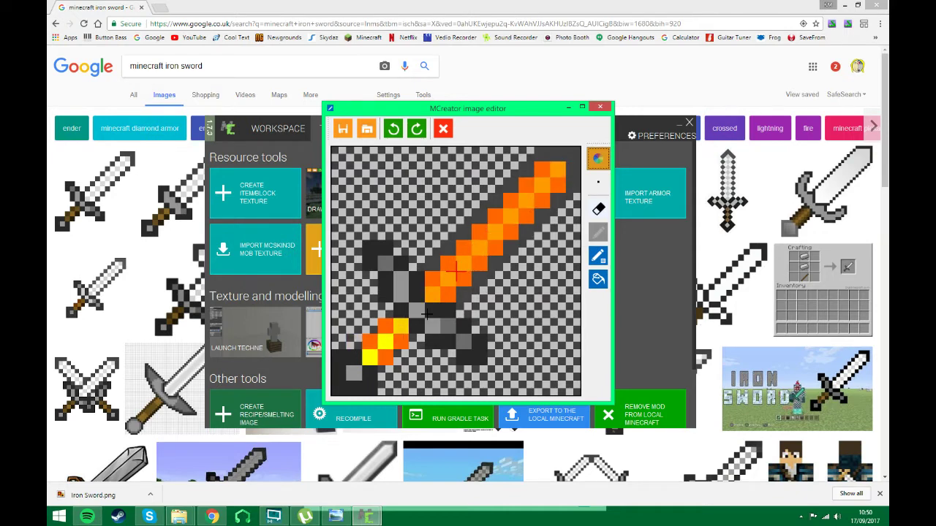
left_click(597, 158)
left_click(468, 251)
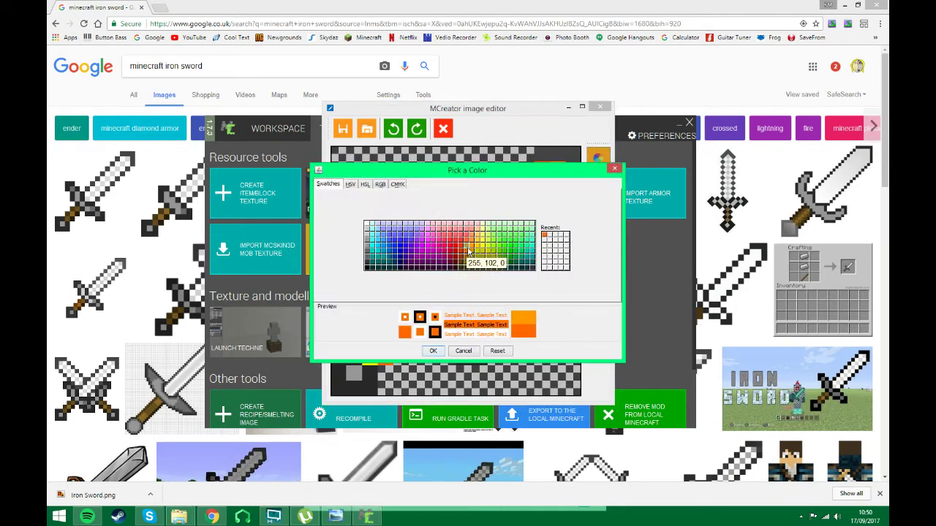
left_click(349, 185)
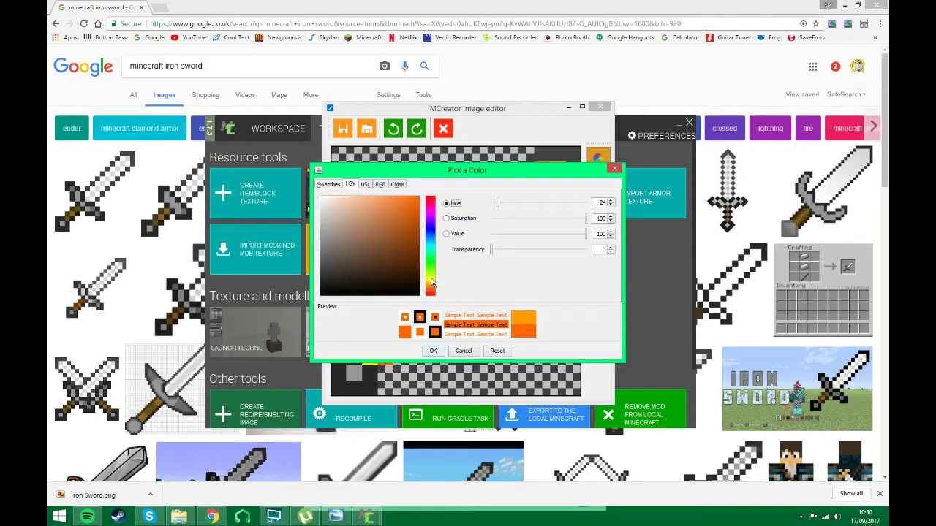
left_click_drag(432, 283, 432, 292)
left_click(433, 350)
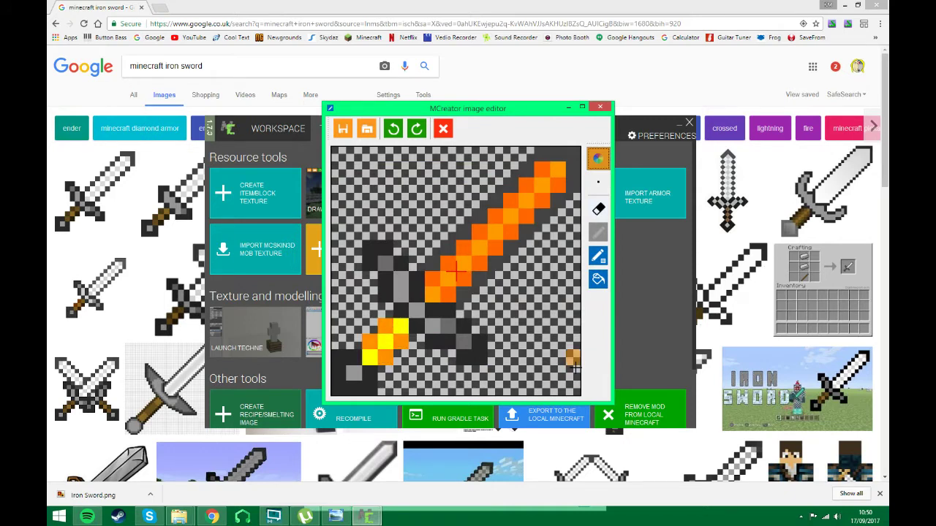
Step: Paint grey pixels on both arms of the sword's crossguard dark orange and undo the misplaced pixel
left_click(597, 158)
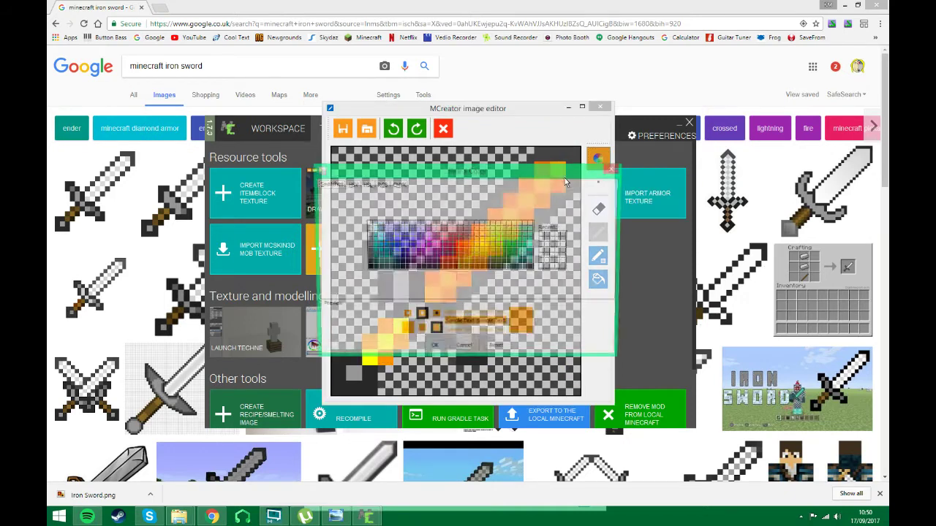
left_click(352, 185)
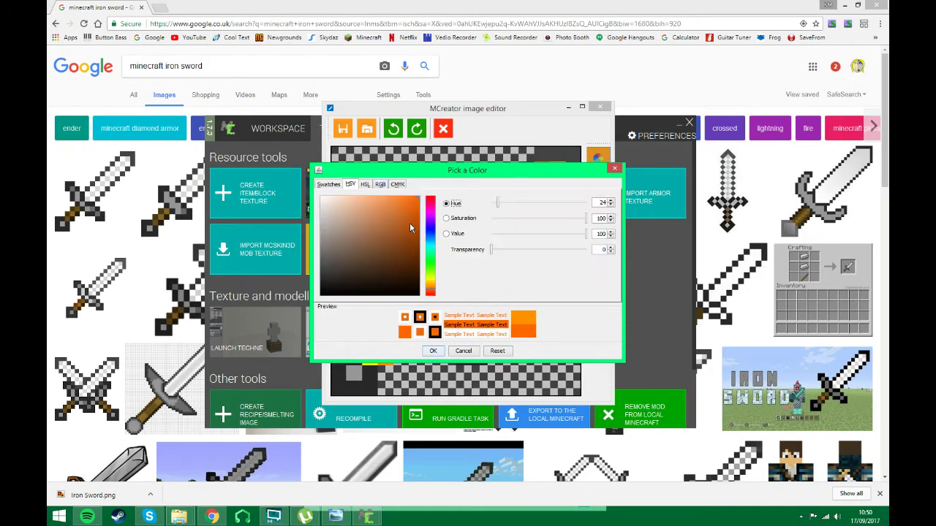
left_click(437, 352)
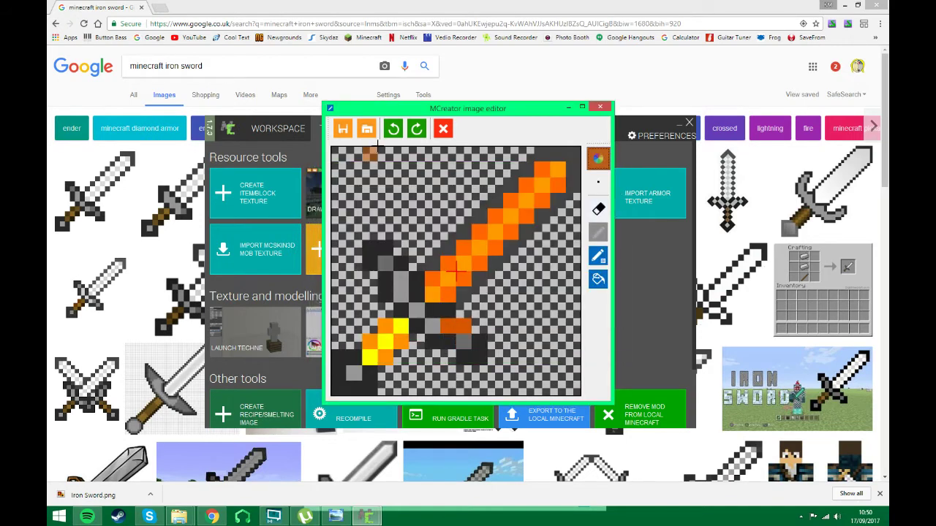
left_click(393, 128)
left_click(384, 262)
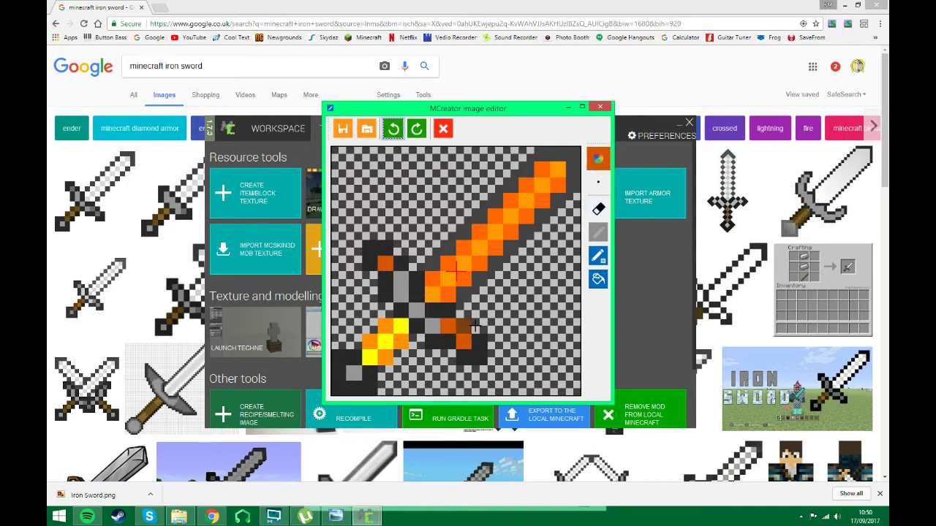
Step: Paint the remaining grey pixels at the centre of the sword's crossguard bright orange (255, 102, 0)
left_click(598, 159)
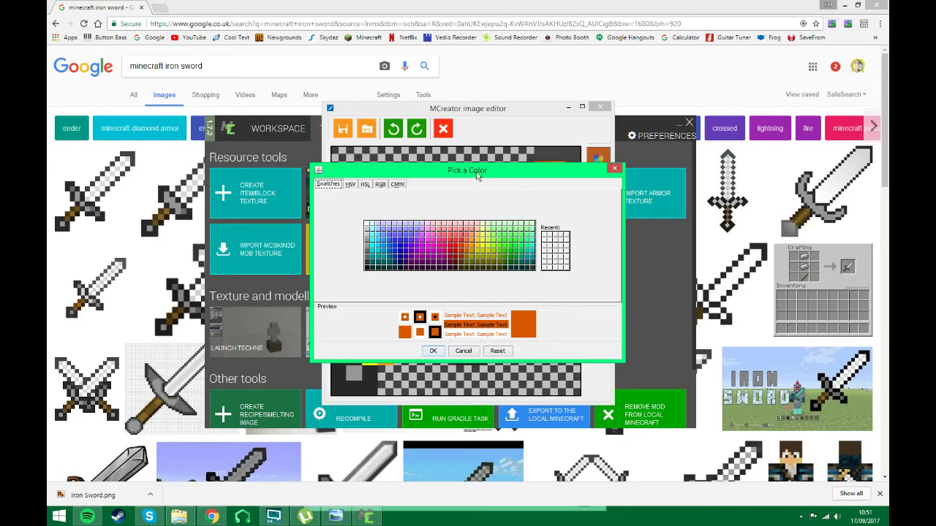
left_click_drag(479, 172, 667, 192)
left_click(656, 274)
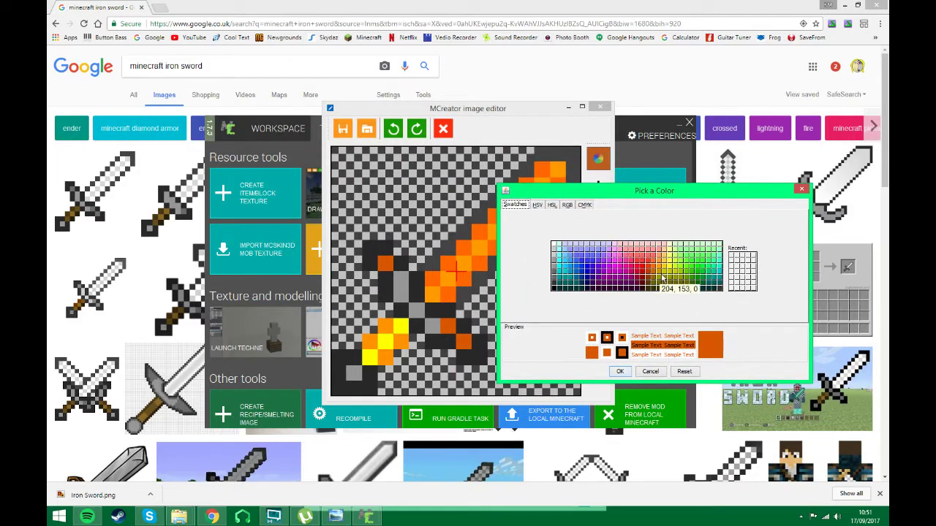
left_click(619, 371)
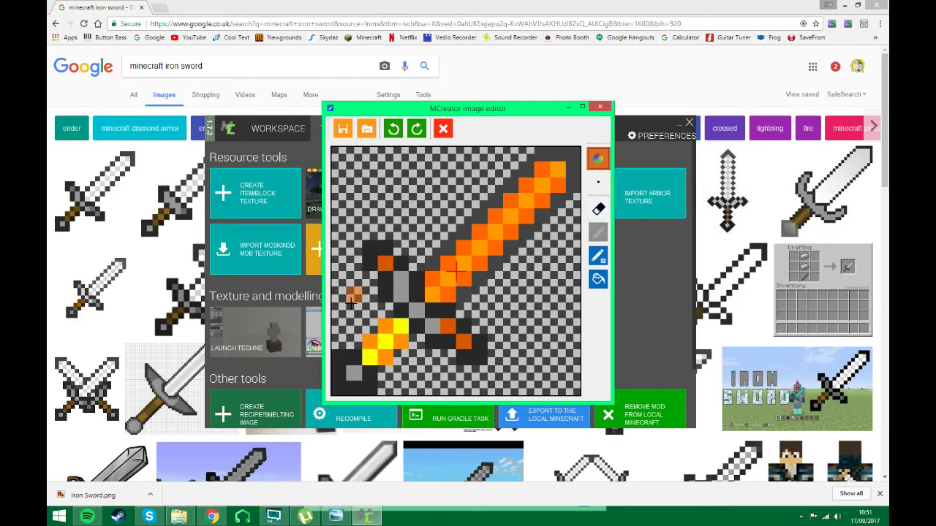
mouse_move(397, 285)
left_mouse_down()
mouse_move(417, 322)
mouse_move(433, 327)
left_mouse_up()
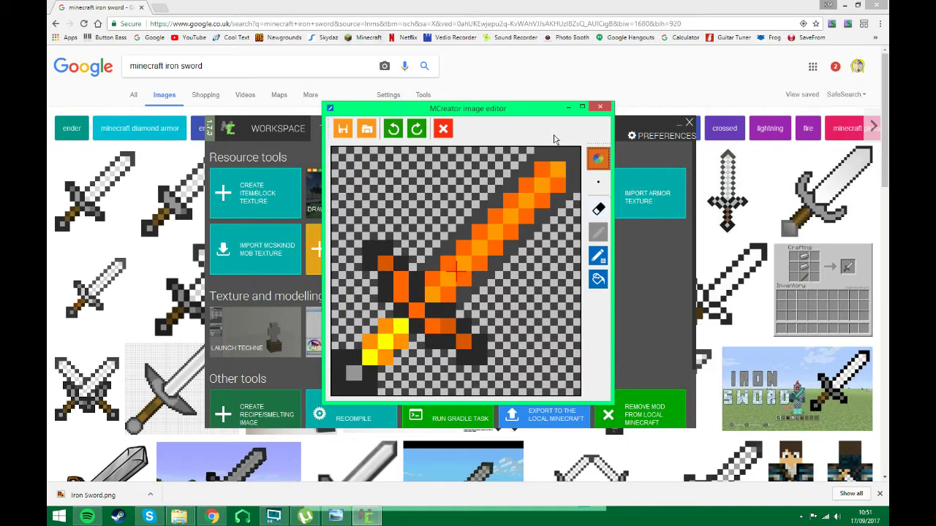
Step: Paint the grey centre pixel of the sword's pommel bright orange
left_click_drag(527, 109, 429, 80)
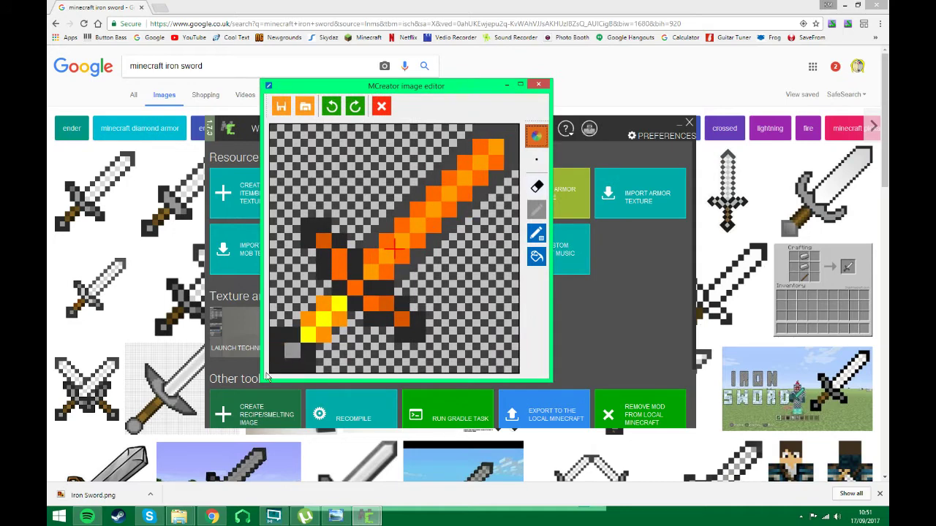
left_click(537, 136)
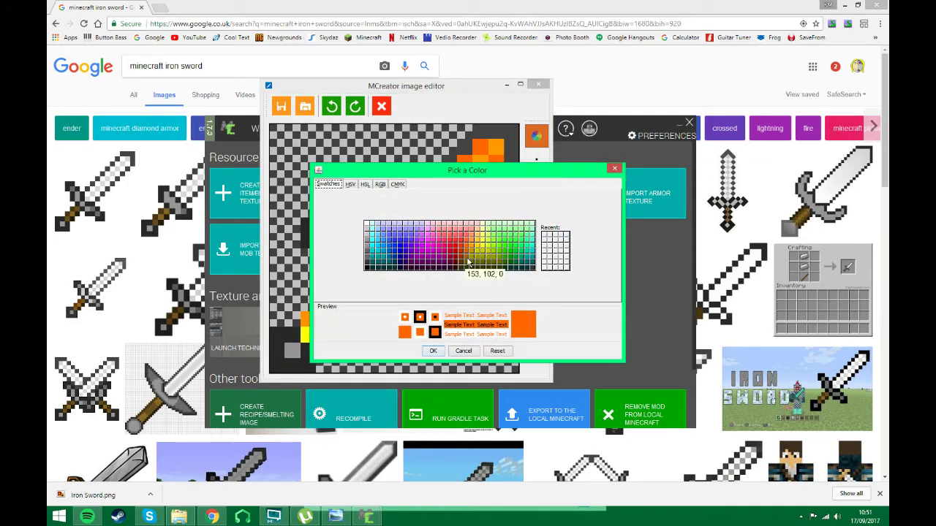
left_click(468, 247)
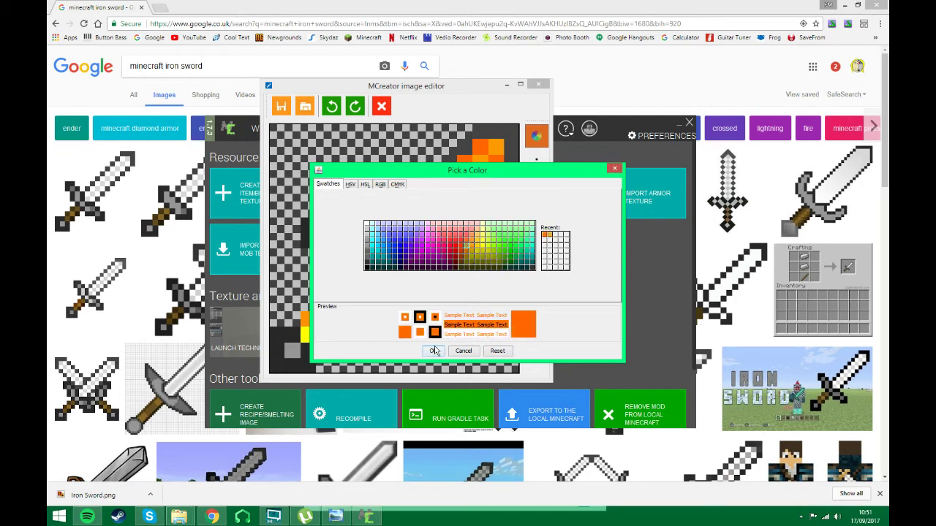
left_click(431, 351)
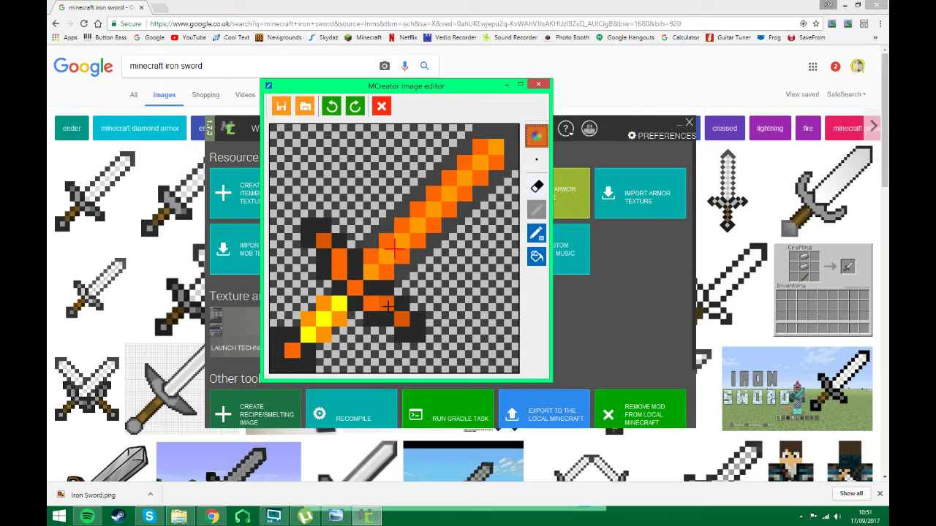
Step: Repaint the dark outline around the blade in brown with hue 24, saturation 100 and value 53
left_click(541, 137)
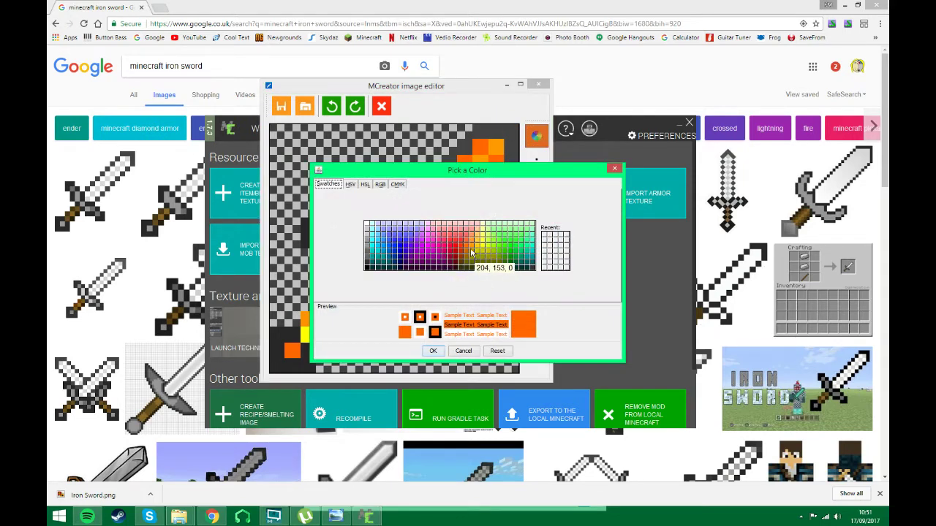
left_click(350, 185)
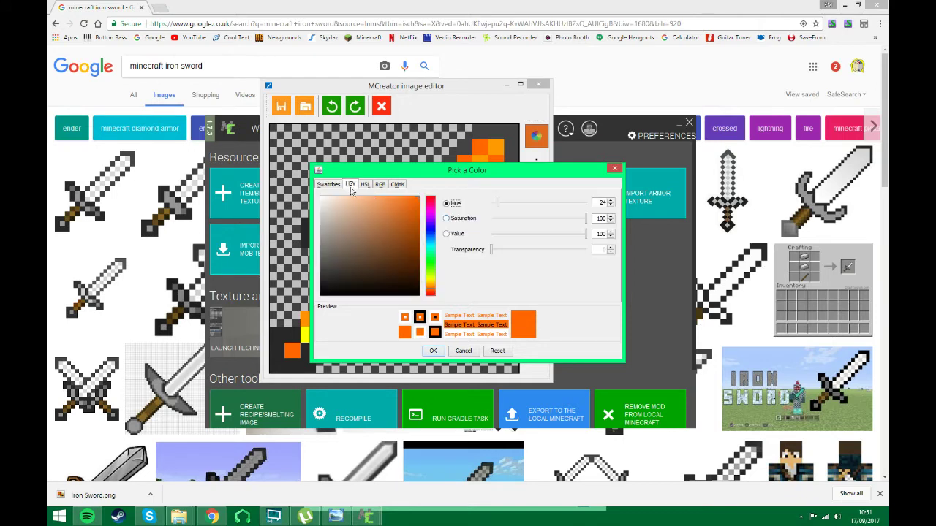
mouse_move(416, 210)
left_mouse_down()
mouse_move(437, 232)
mouse_move(459, 357)
left_mouse_up()
left_click_drag(469, 294, 472, 246)
left_click(437, 352)
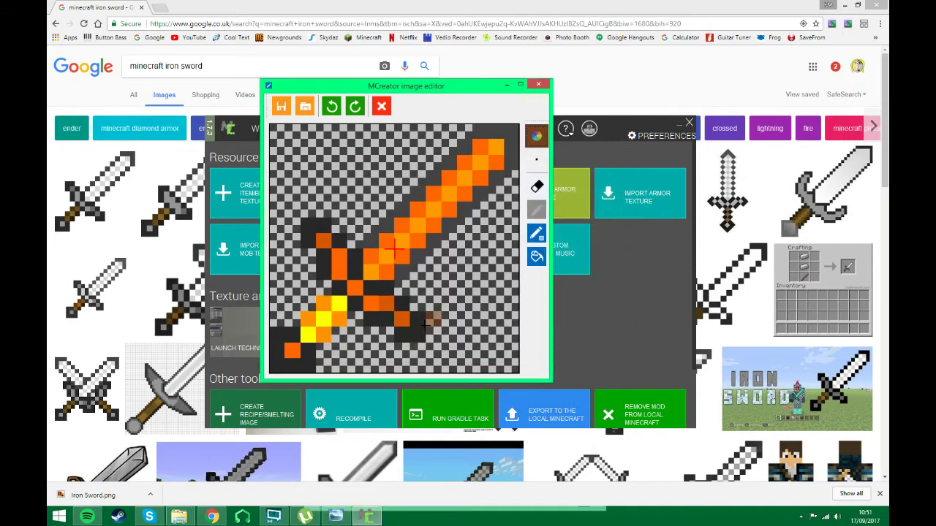
mouse_move(433, 241)
left_mouse_down()
mouse_move(454, 210)
mouse_move(494, 193)
mouse_move(482, 182)
mouse_move(515, 160)
left_mouse_up()
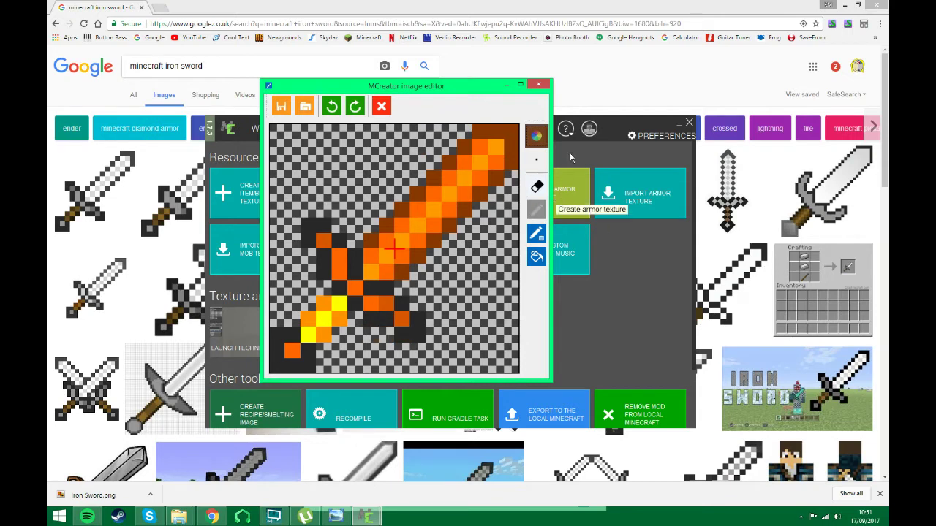
Step: Repaint the dark outline of the crossguard and pommel in a darker brown with hue 24, saturation 100 and lightness 17
left_click(535, 138)
left_click(365, 184)
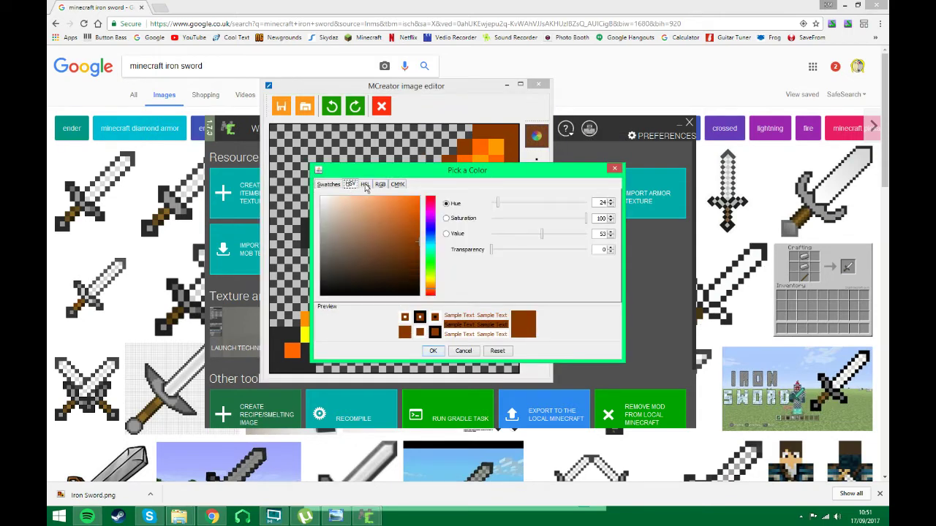
left_click_drag(418, 269, 423, 279)
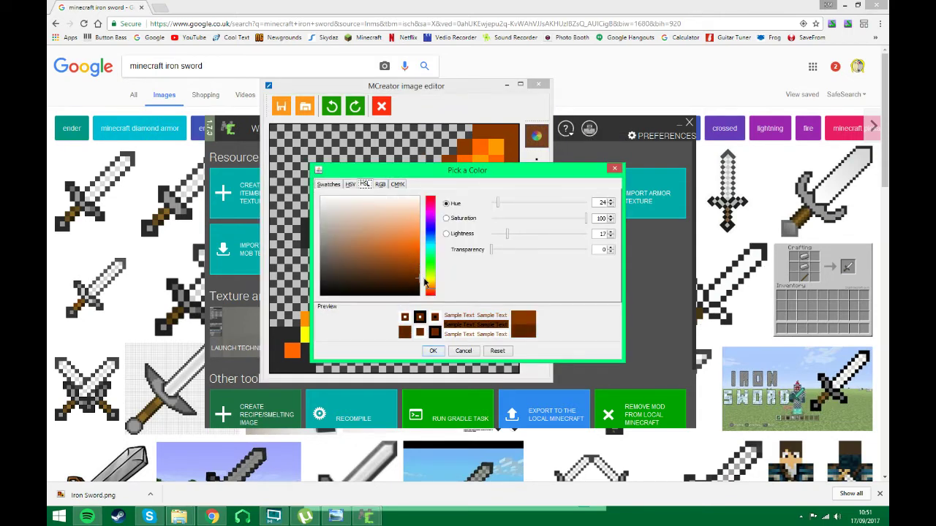
left_click(433, 351)
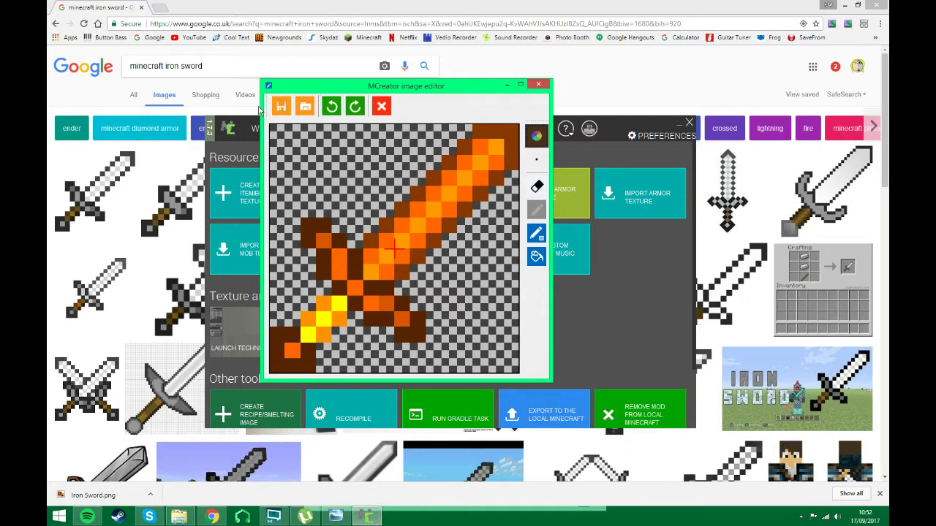
Step: Save the finished sword image as an item texture, giving it a name that starts with Ixyge
left_click(281, 106)
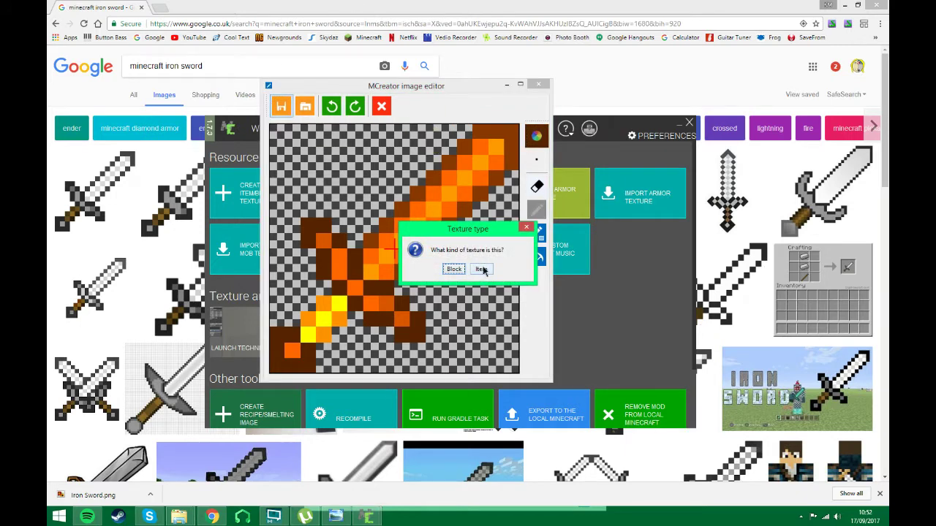
left_click(481, 269)
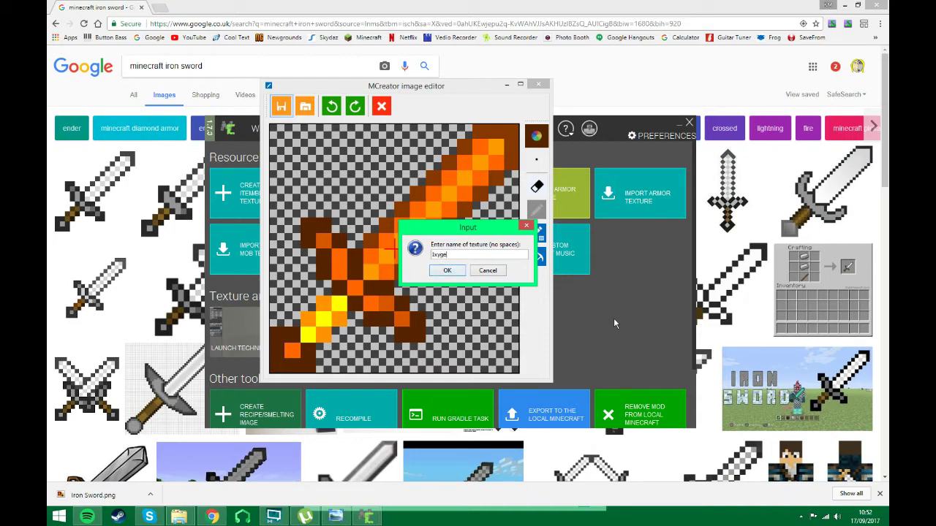
left_click(444, 270)
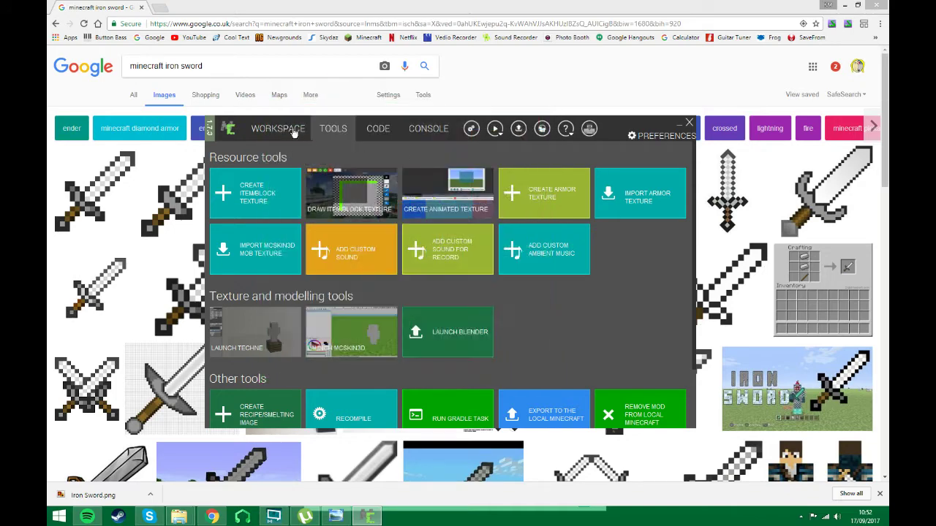
Step: Start a new armor texture of the chainmail type and colour it orange (255, 102, 0)
left_click(294, 131)
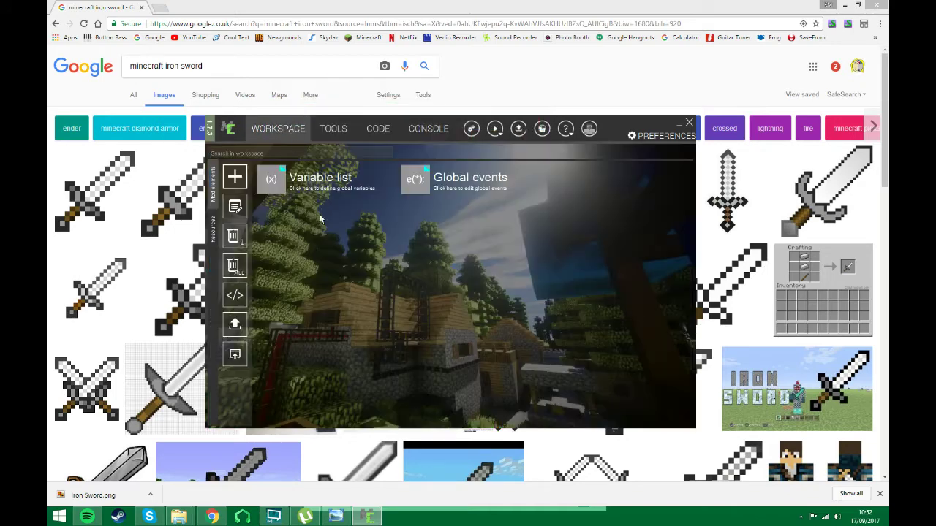
left_click(333, 129)
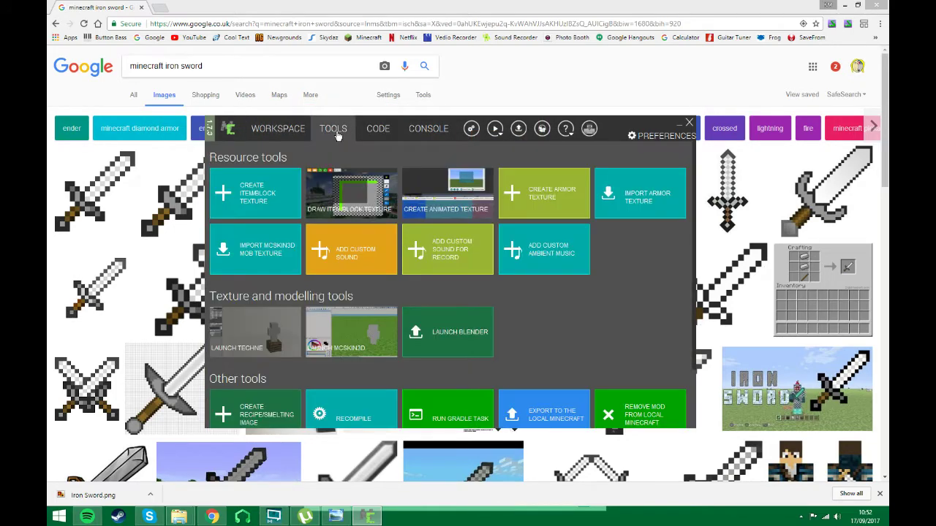
left_click(578, 194)
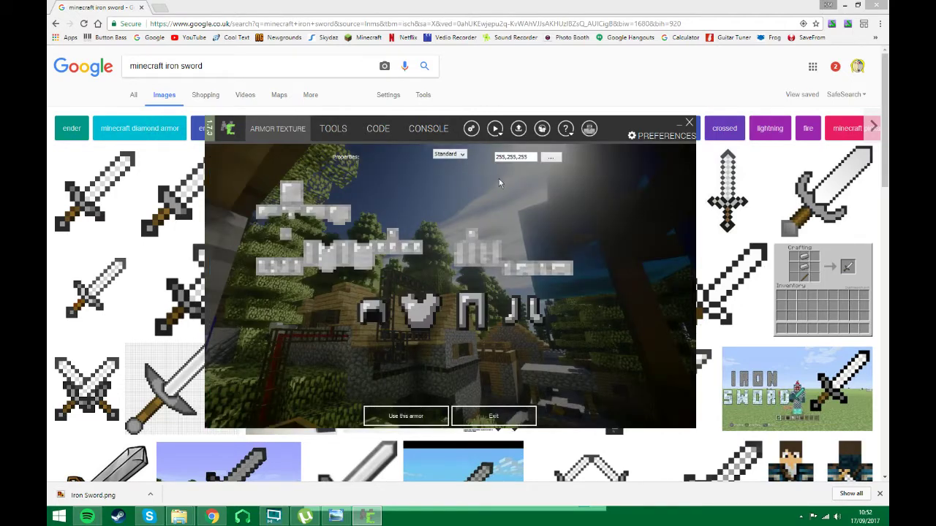
left_click(461, 154)
left_click(446, 171)
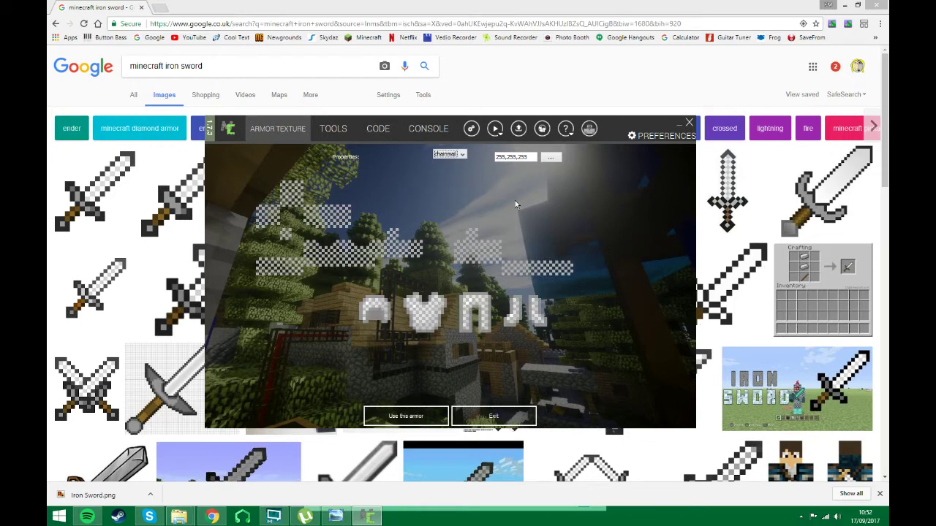
left_click(551, 157)
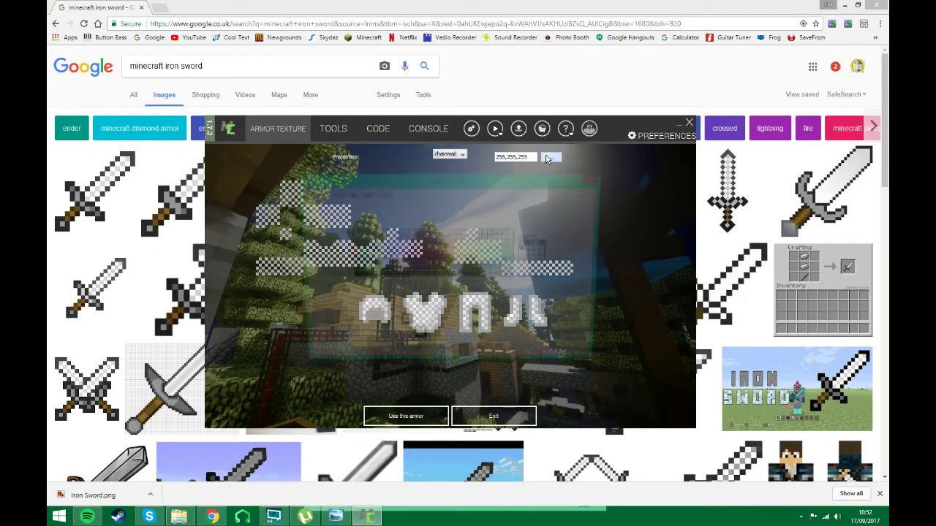
left_click(449, 266)
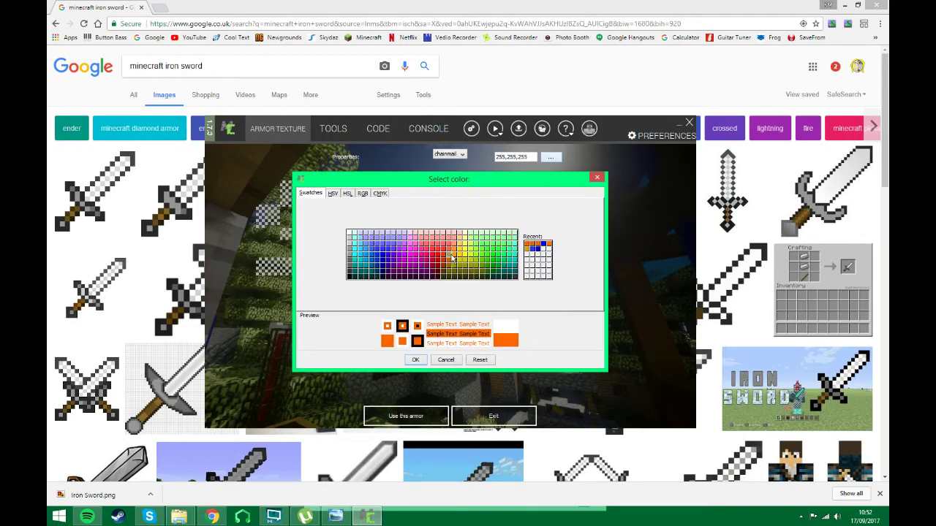
left_click(412, 359)
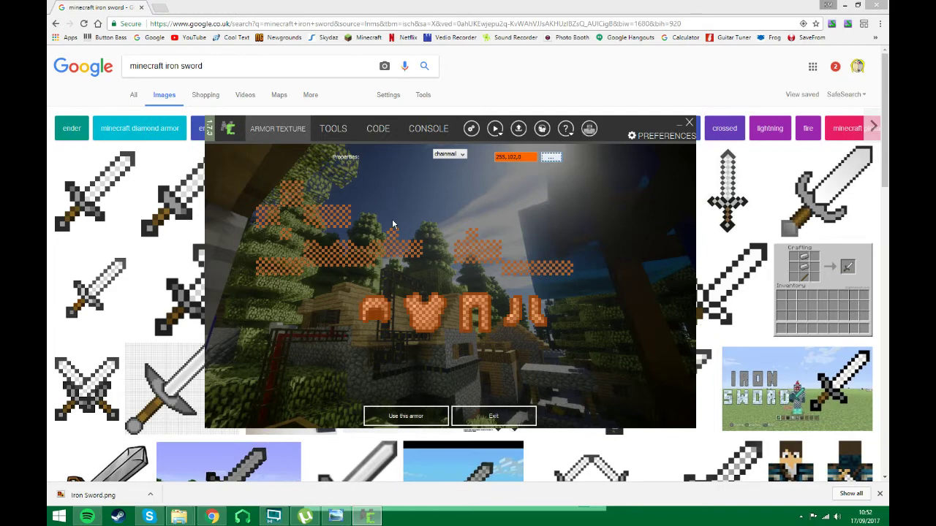
Step: Save the armor texture under the name IxygemArmour and leave the armor texture creator
left_click(415, 419)
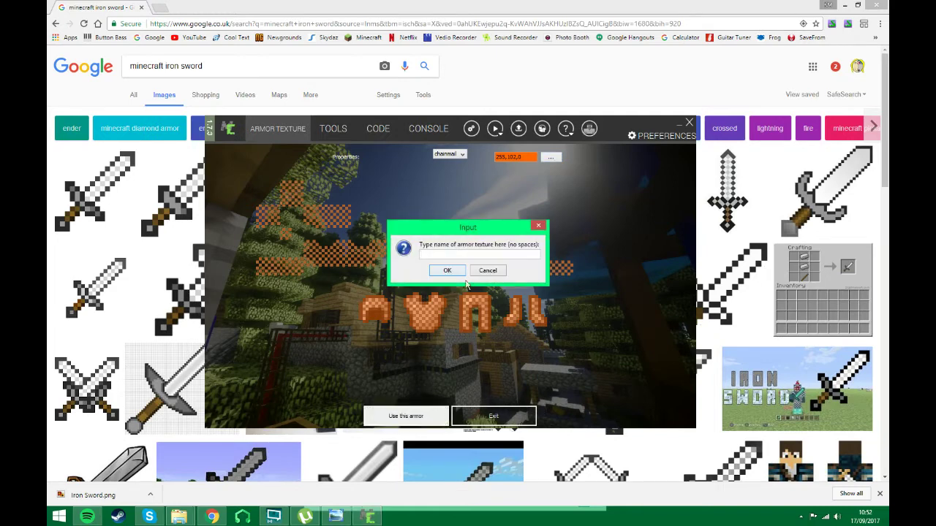
left_click_drag(459, 228, 580, 229)
left_click(554, 255)
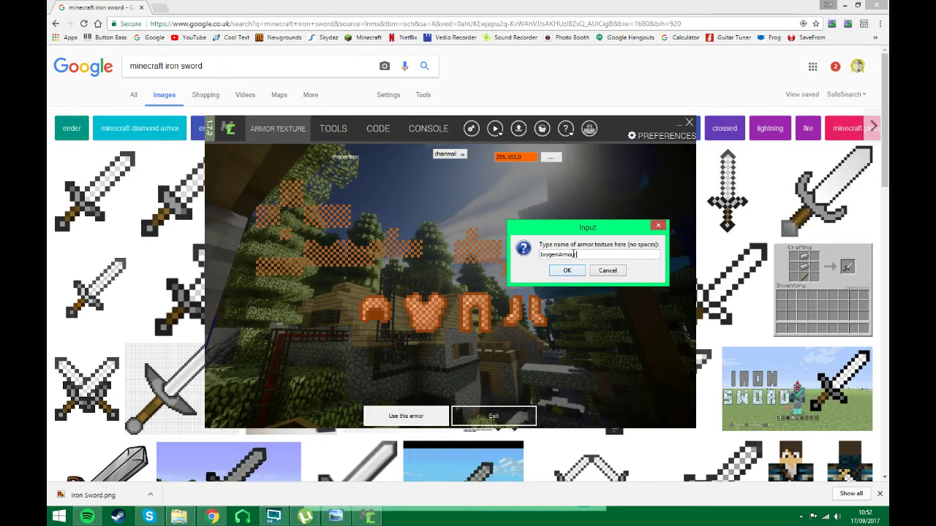
left_click(563, 271)
left_click(499, 420)
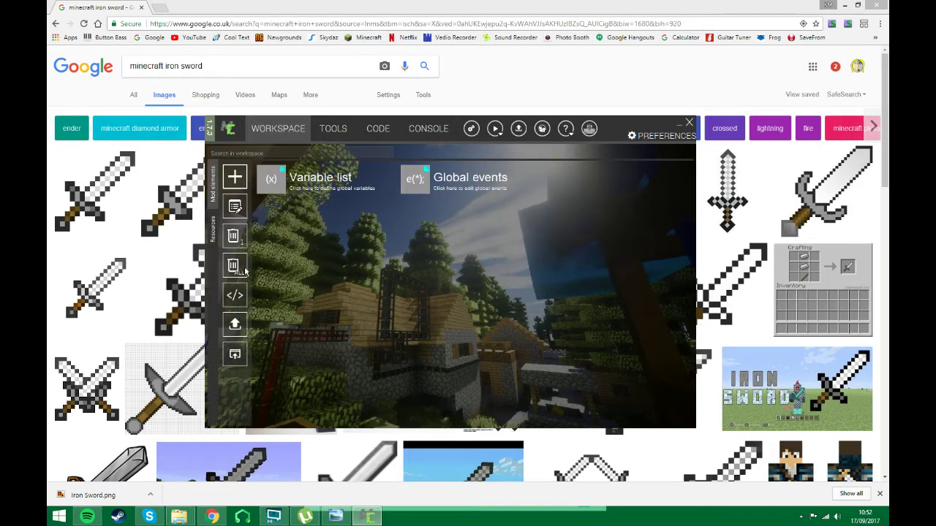
Step: Create a new mod element of the Block type named IxygemOre
left_click(235, 177)
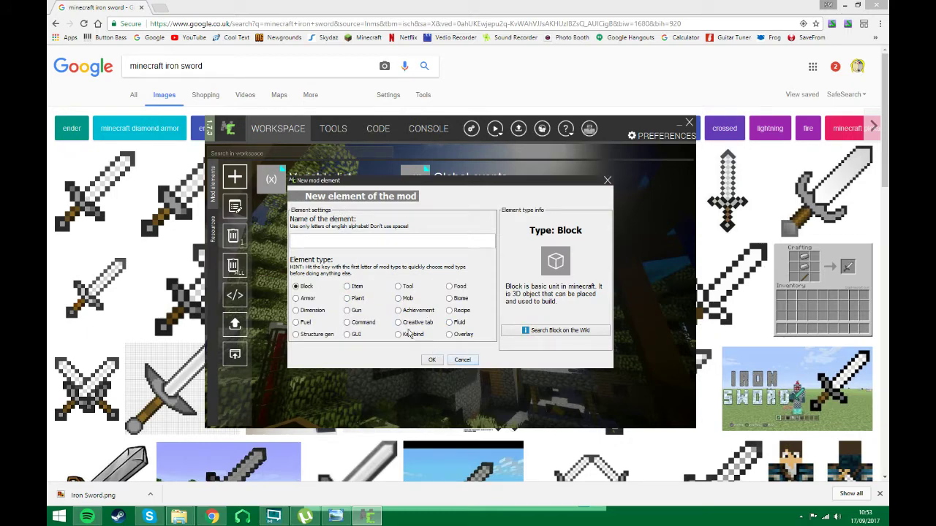
left_click(348, 243)
type("IxygemOre")
left_click(435, 365)
left_click(433, 360)
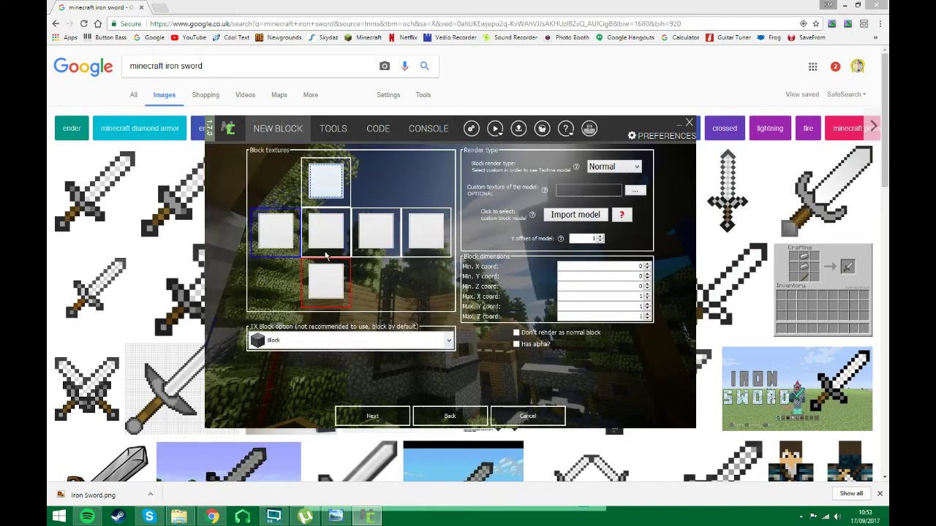
Step: Apply the orange ore texture to all faces of the block and continue to its properties
left_click(261, 242)
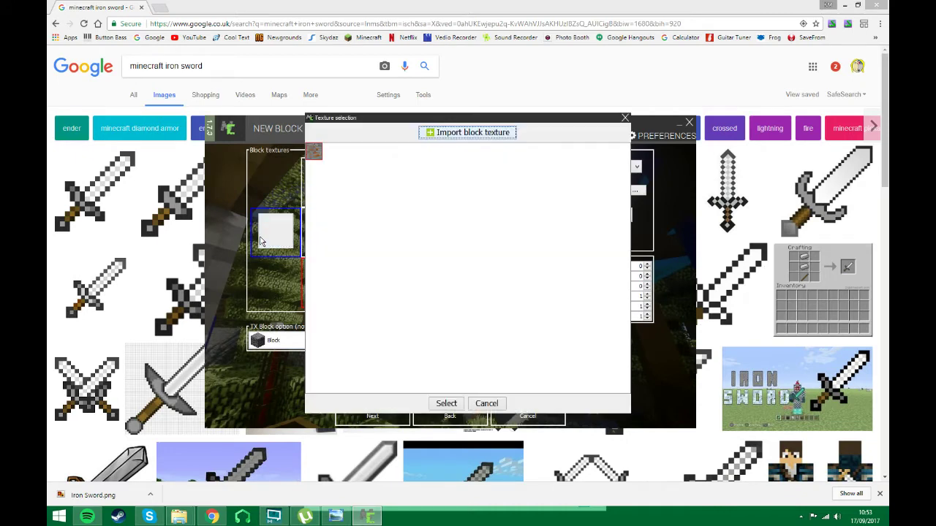
left_click(445, 402)
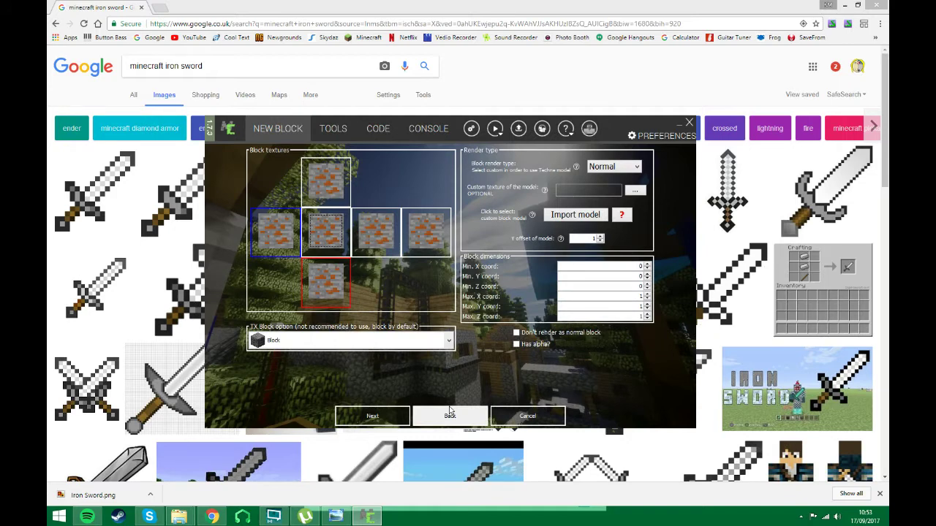
left_click(346, 414)
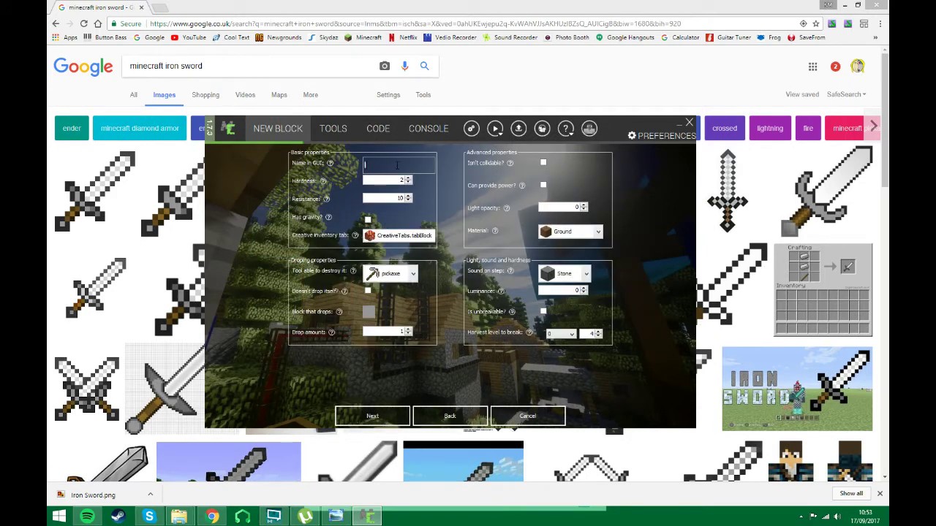
Step: Give the block the GUI name Ixygem Ore, with hardness 3.2 and resistance 15
type("lxygem Ore")
double_click(402, 180)
mouse_move(149, 517)
type("3.")
left_click(409, 196)
left_click(409, 196)
left_click(408, 196)
left_click(409, 196)
Step: Set the block's material to Iron and accept the default particle, event and inventory settings
left_click(575, 232)
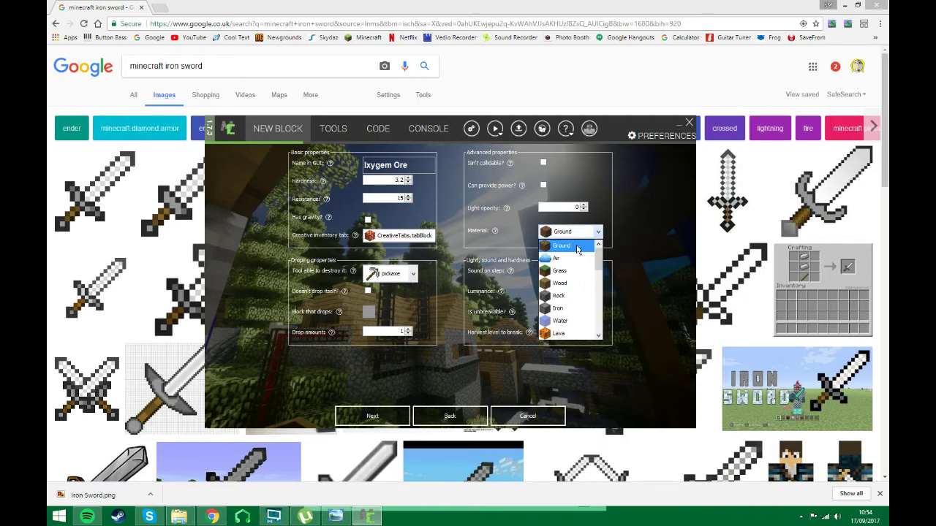
scroll(562, 311, "down", 3)
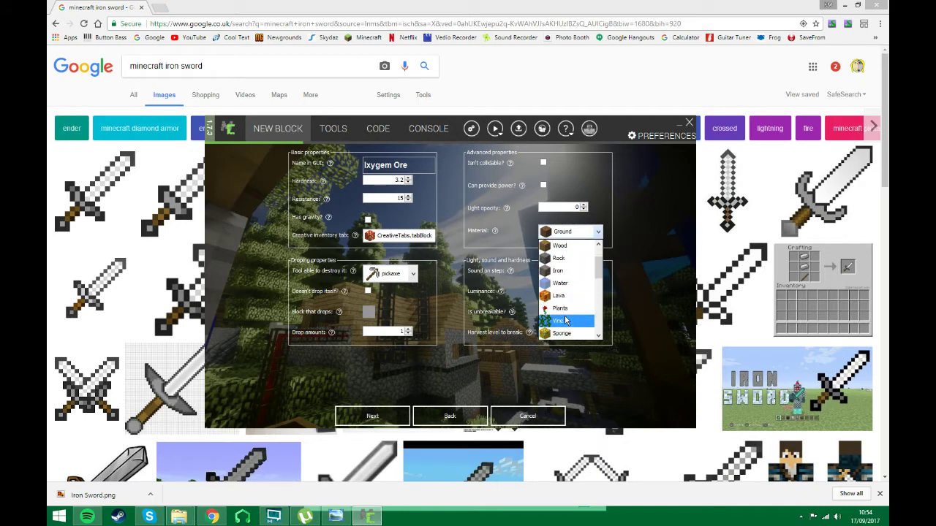
scroll(570, 251, "up", 1)
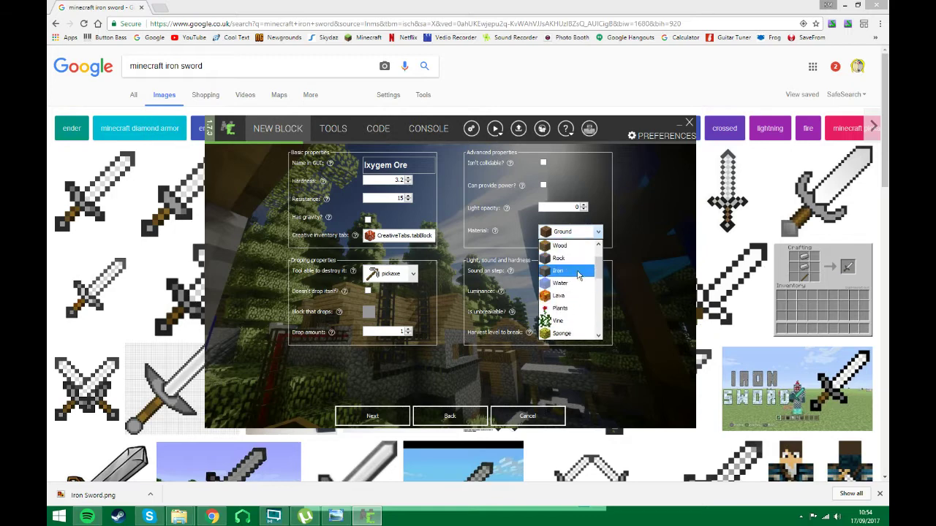
left_click(577, 271)
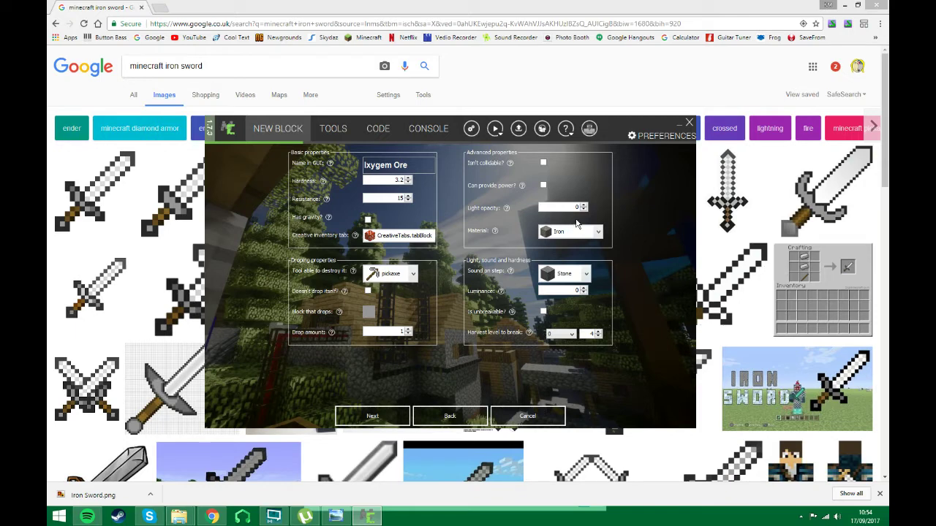
left_click(395, 404)
left_click(376, 416)
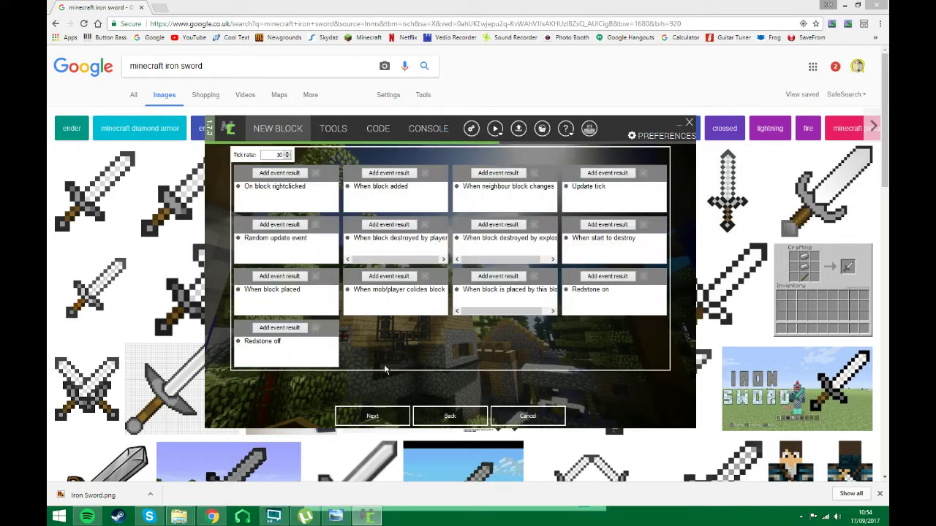
left_click(372, 416)
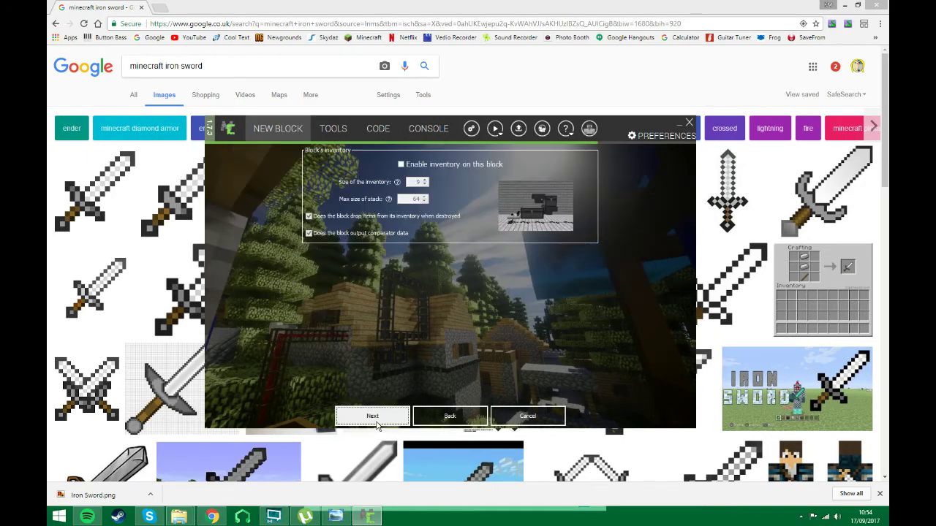
left_click(378, 421)
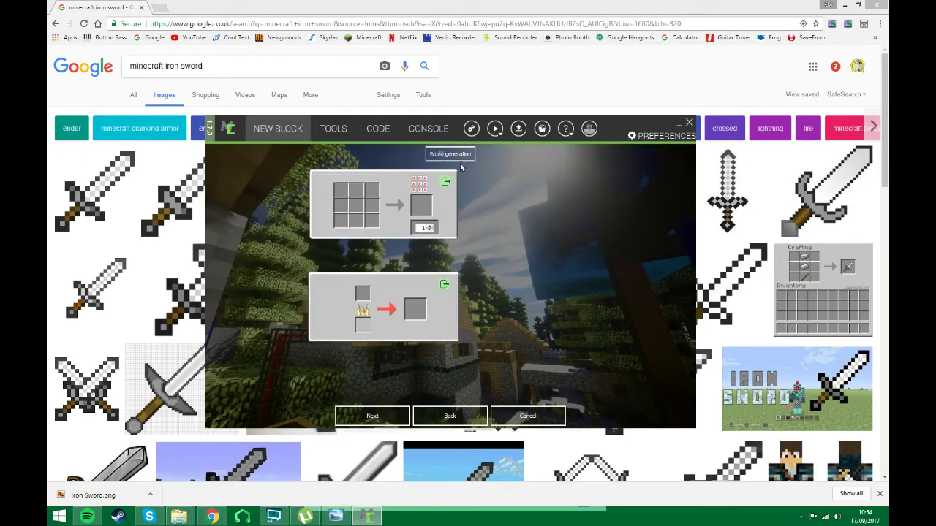
Step: Go back to review the ore block's particle settings, and return to the recipe page
left_click(443, 418)
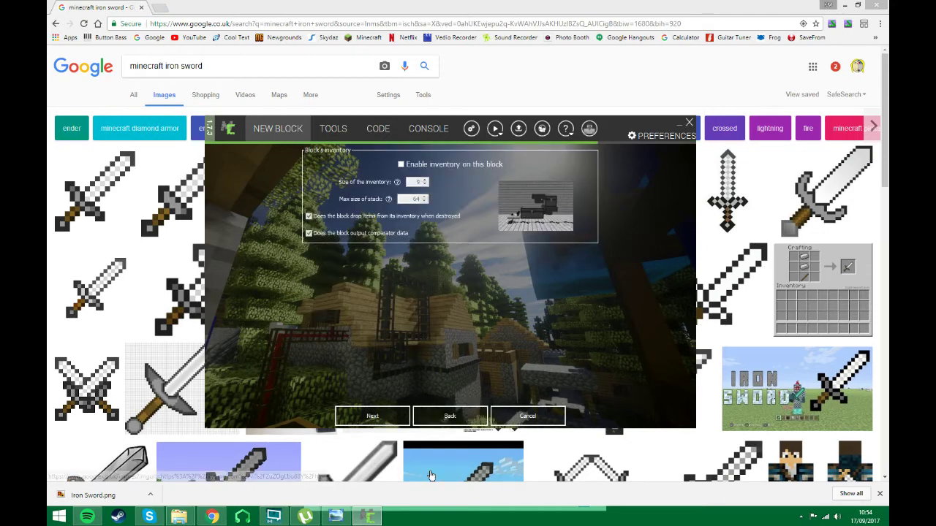
left_click(452, 415)
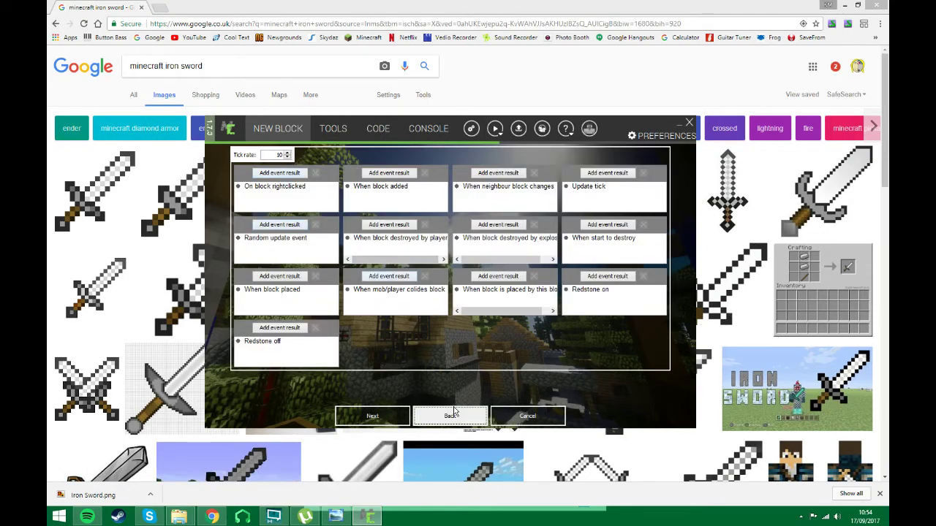
left_click(451, 416)
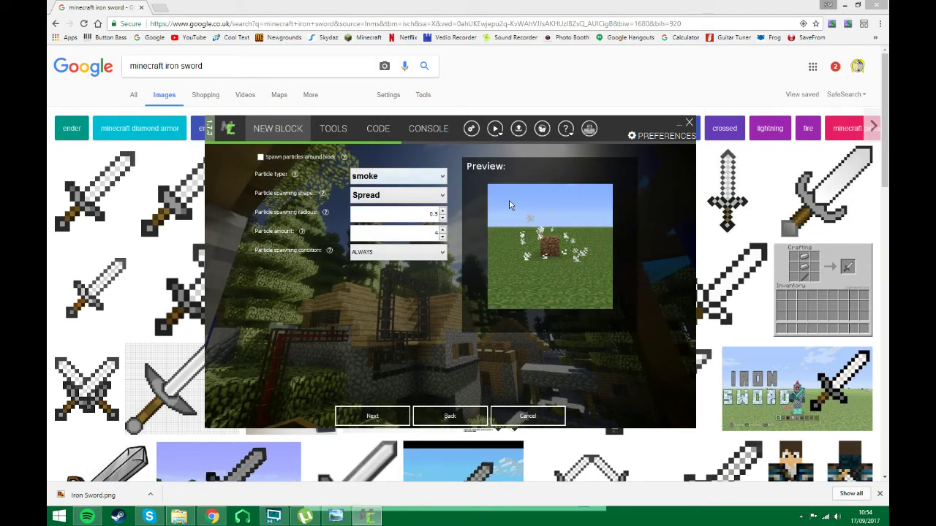
left_click(363, 416)
left_click(363, 416)
left_click(364, 418)
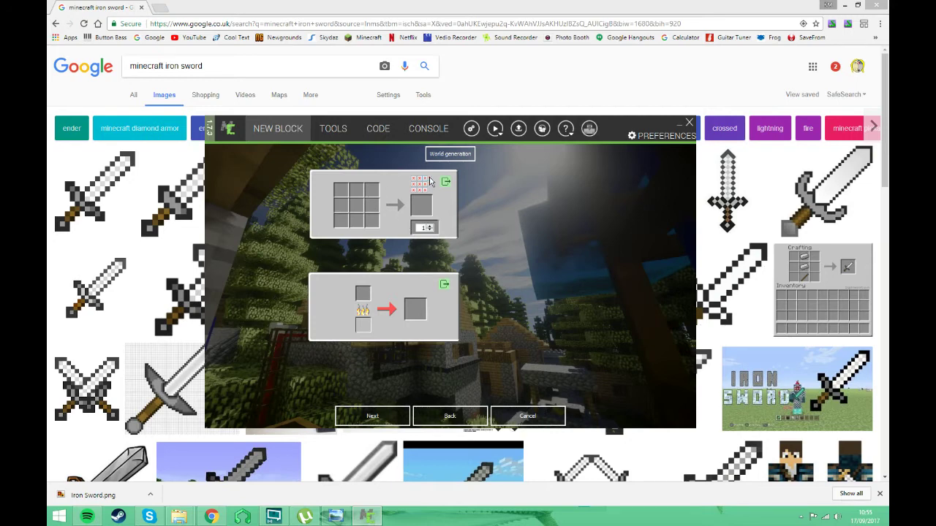
Step: Make the ore generate in the nether with a slightly higher frequency on chunks, and finish the block
left_click(466, 156)
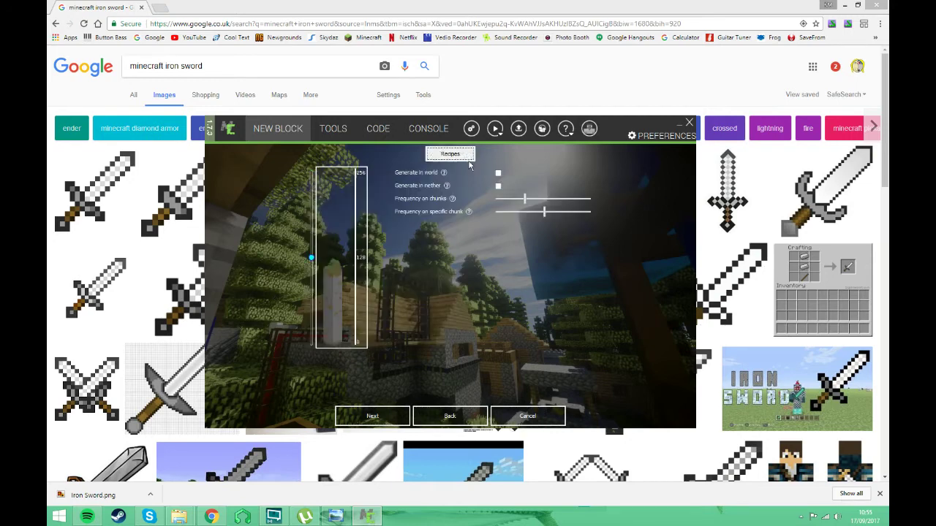
left_click(498, 186)
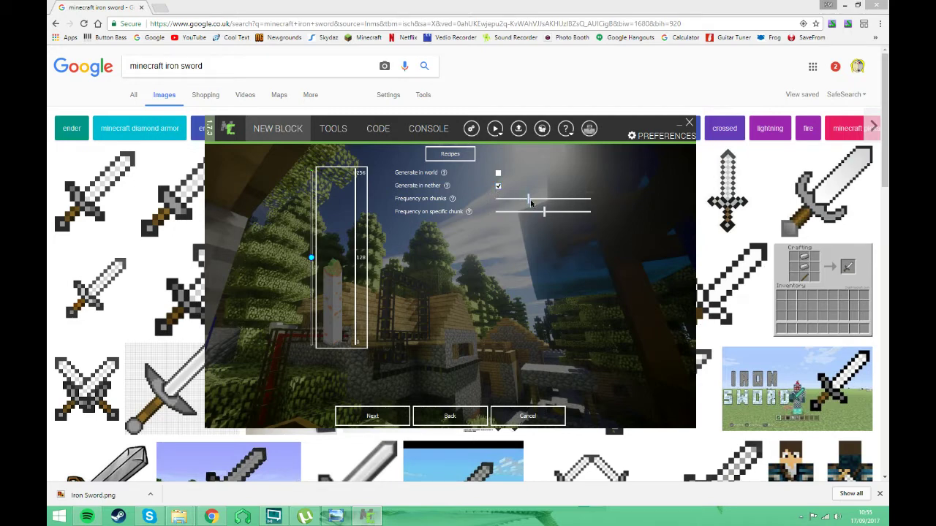
left_click_drag(529, 199, 534, 199)
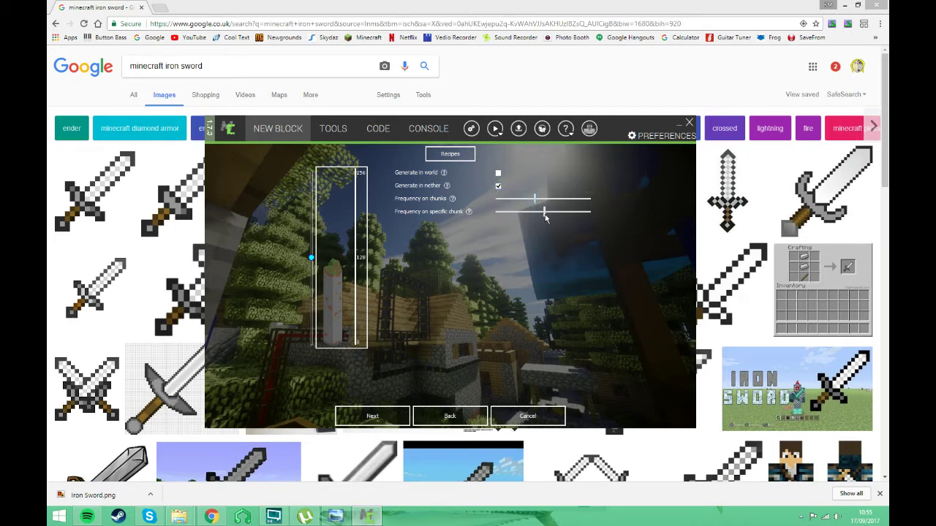
left_click(369, 416)
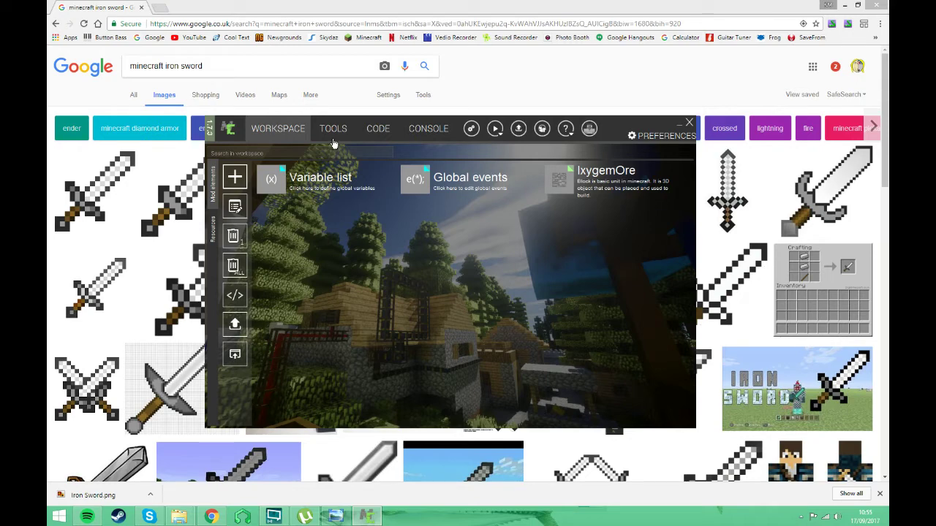
Step: Create a new mod element of the Item type named Ixygem
left_click(235, 174)
left_click(356, 286)
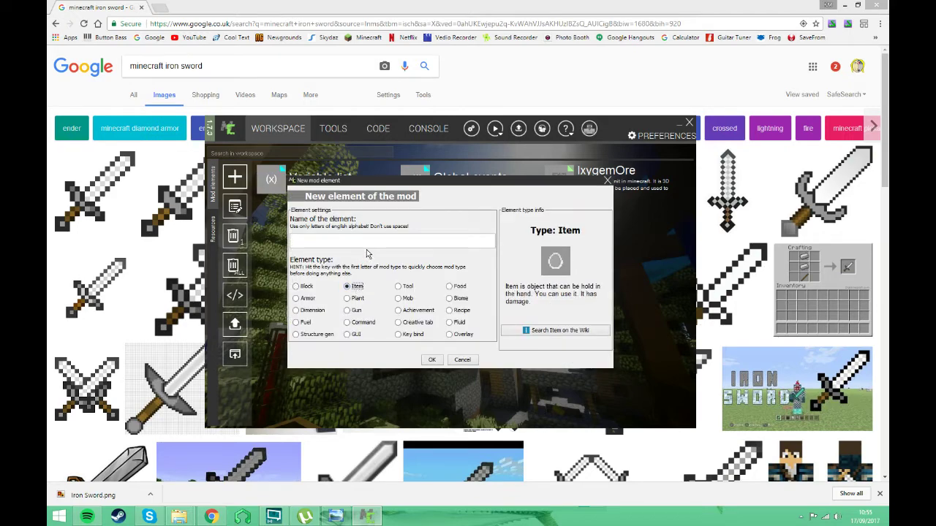
left_click(367, 246)
type("Ixyge")
type("n")
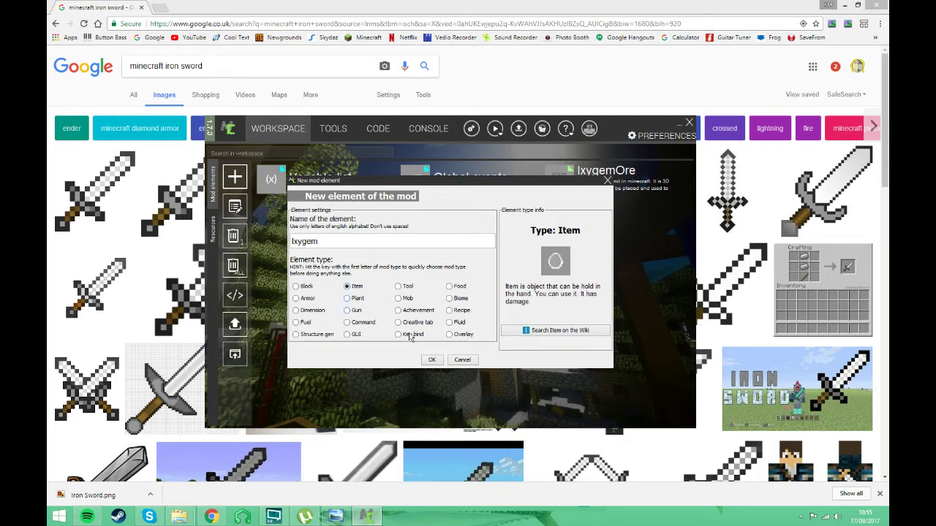
left_click(431, 361)
Step: Use the round gem texture for the item and continue to its properties
left_click(342, 196)
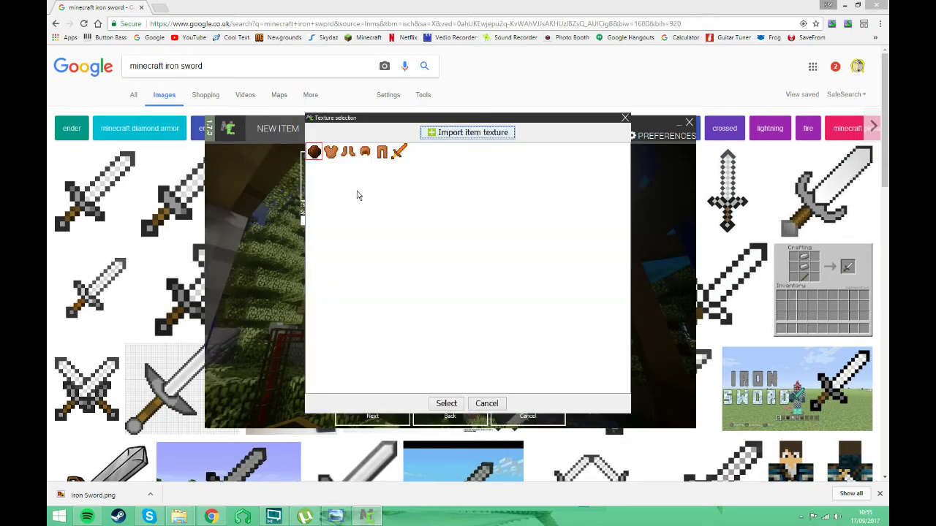
left_click(445, 402)
left_click(369, 416)
Step: Give the item the GUI name Ixygem, the creative tab CreativeTabs.tabMaterials and the chest location pyramidDesertyChest
left_click(491, 157)
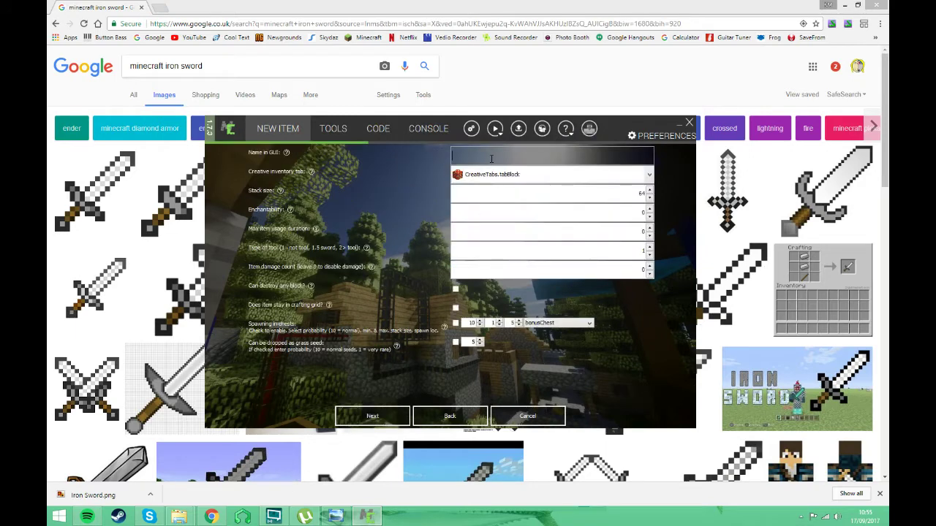
type("lxygem")
left_click(490, 180)
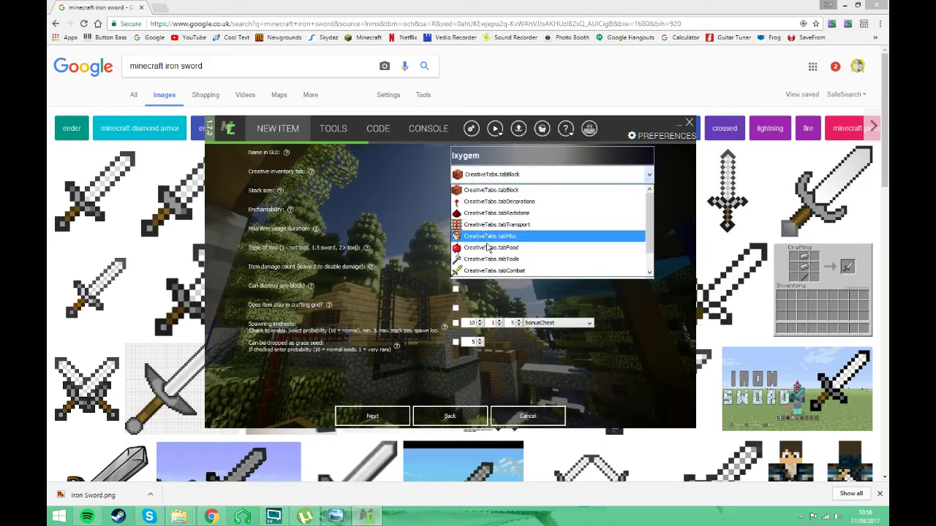
left_click(486, 269)
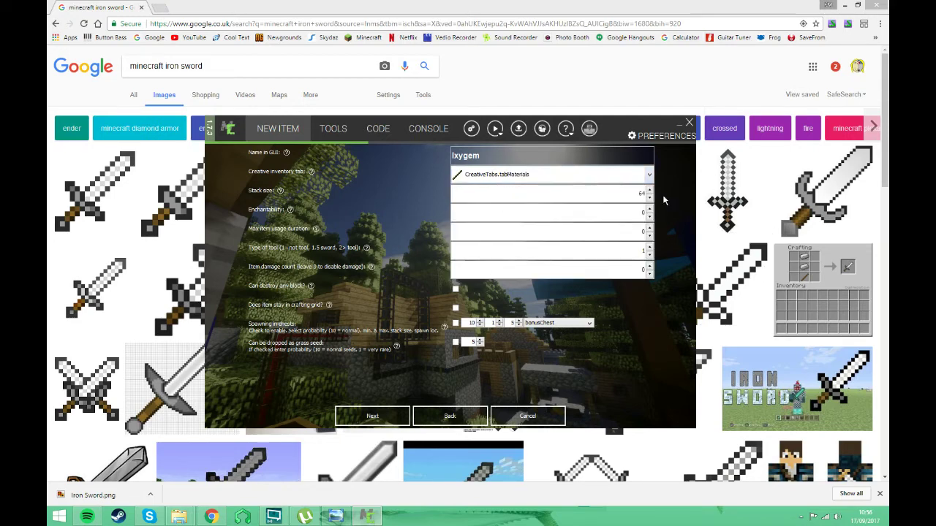
left_click(545, 323)
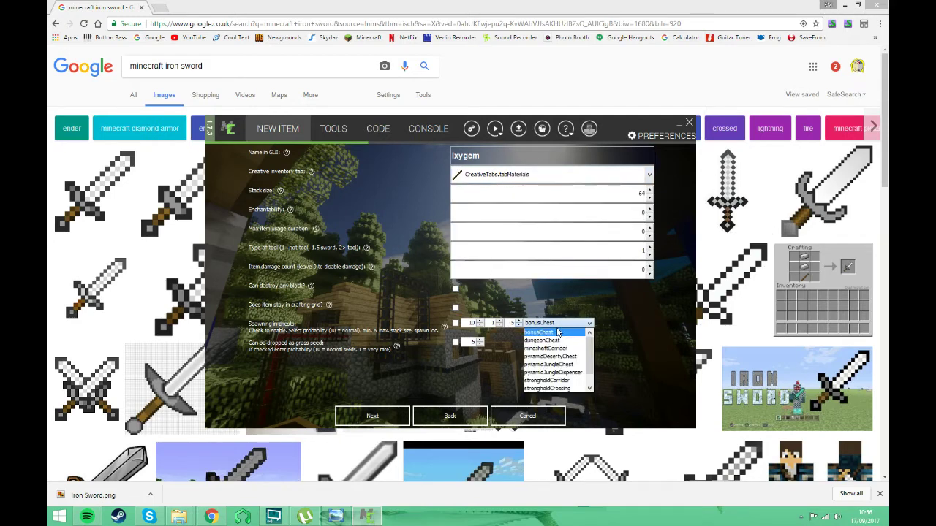
left_click(546, 356)
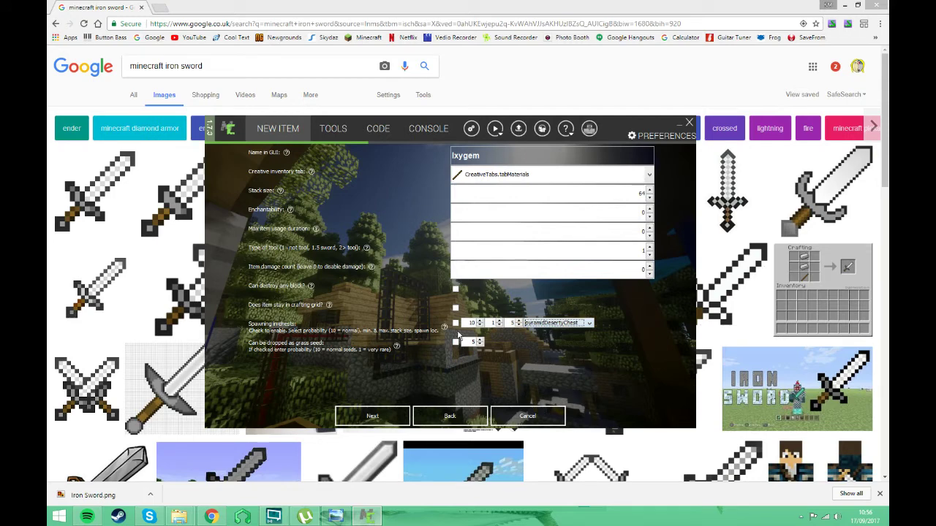
left_click(373, 416)
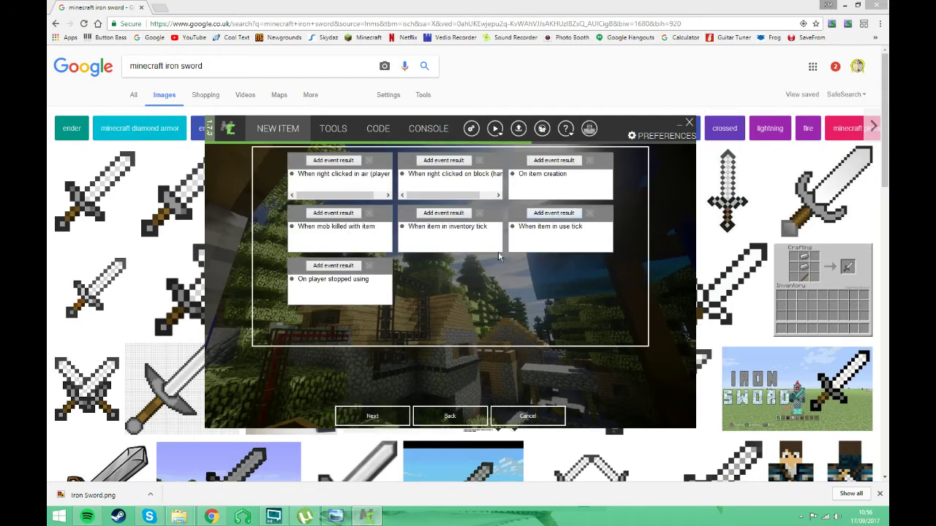
Step: Set the mod's ore block as the smelting input for the Ixygem item and finish the item
left_click(352, 414)
left_click(429, 298)
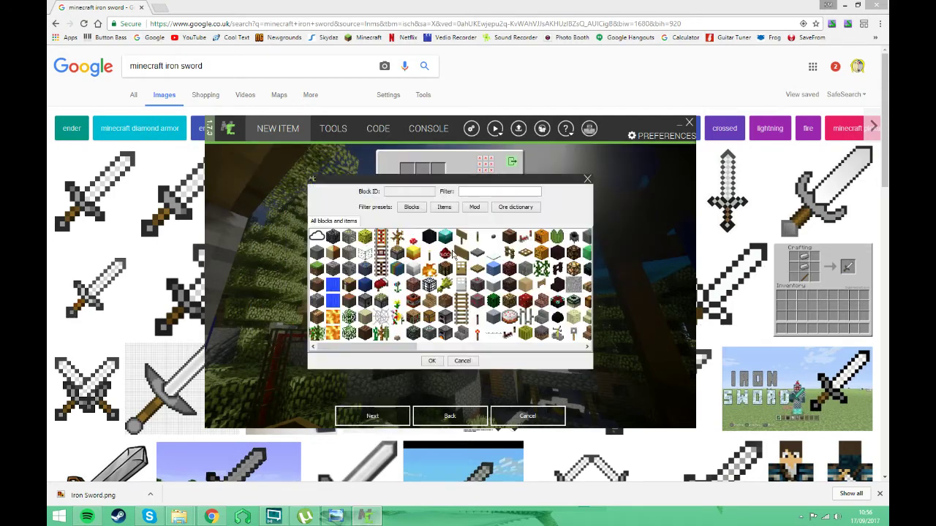
left_click(474, 208)
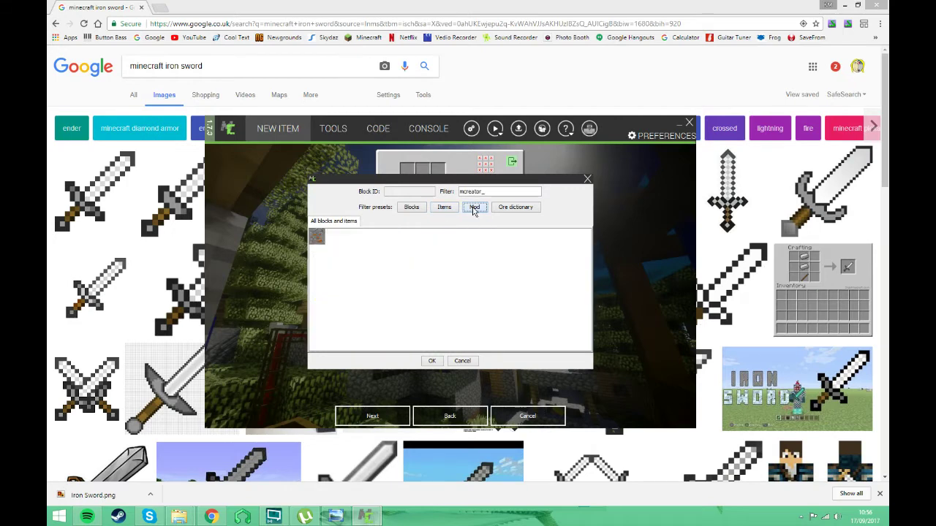
left_click(316, 236)
left_click(430, 363)
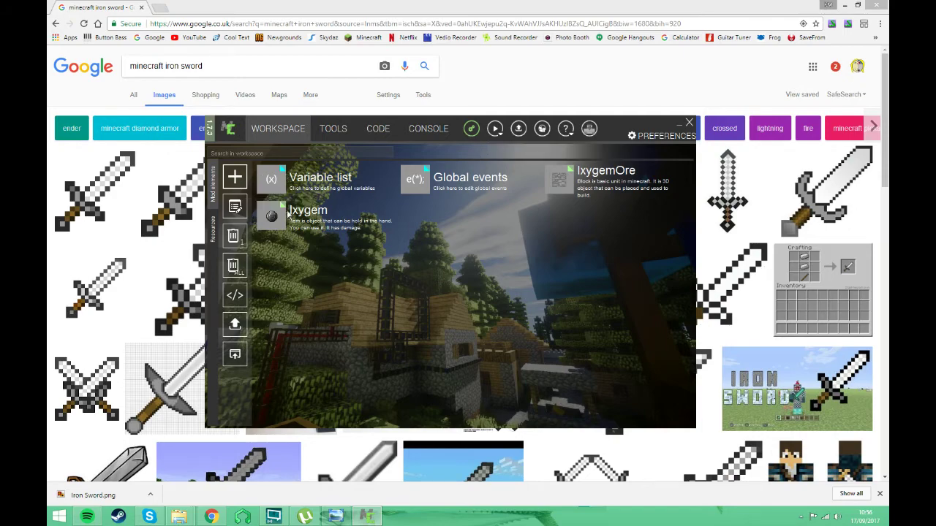
Step: Create a new mod element of the Armor type named IxygemArmour
left_click_drag(418, 180, 504, 216)
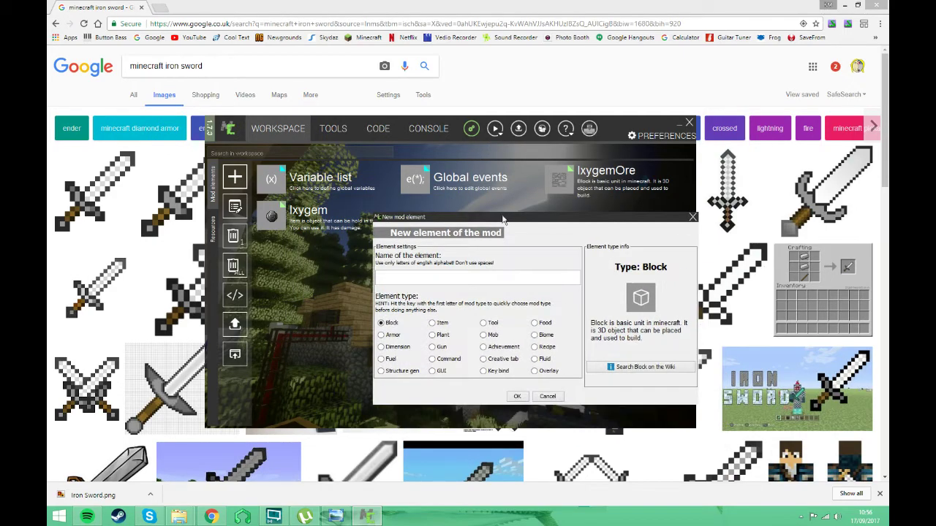
left_click(449, 283)
left_click(387, 334)
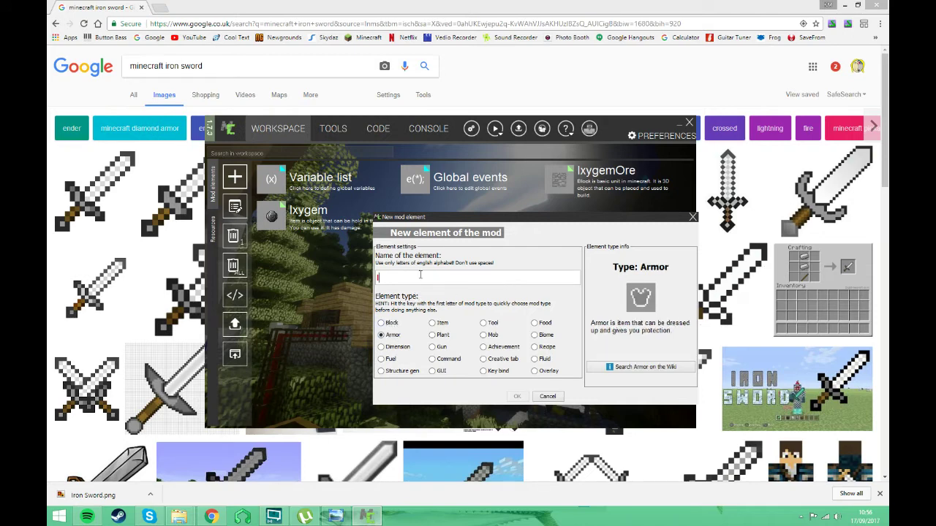
left_click(420, 275)
type("IxygemArmour")
left_click(517, 396)
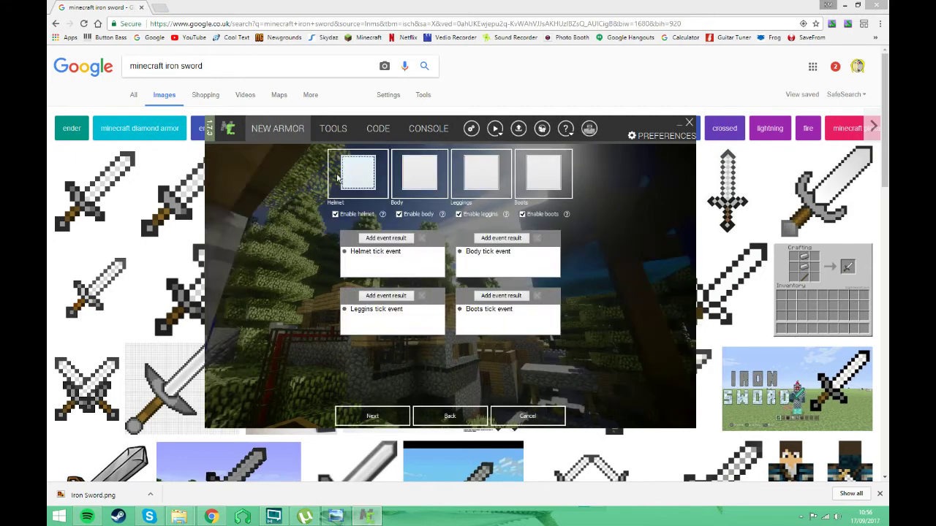
Step: Assign the matching orange helmet, chestplate, leggings and boots textures to the four armor pieces and continue to the armor properties
left_click(360, 186)
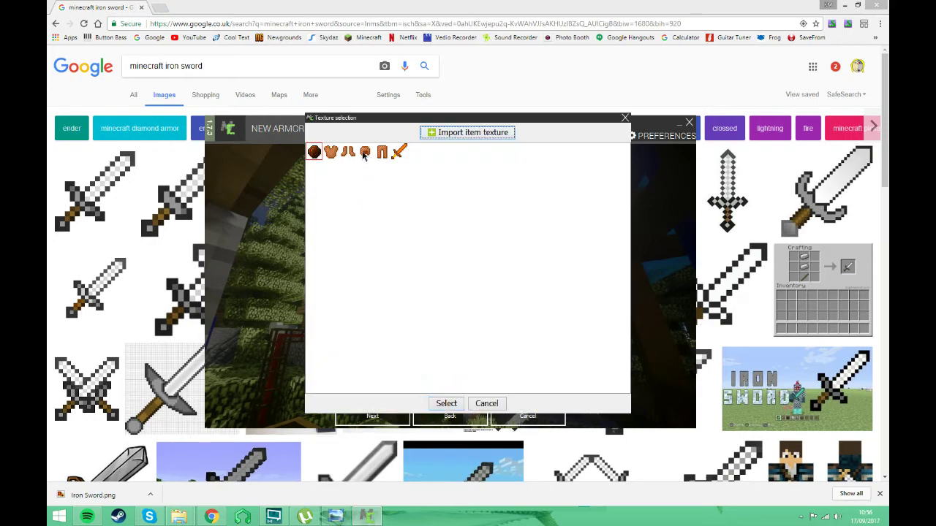
double_click(364, 155)
left_click(418, 171)
double_click(338, 155)
left_click(480, 182)
double_click(376, 155)
left_click(526, 186)
double_click(349, 154)
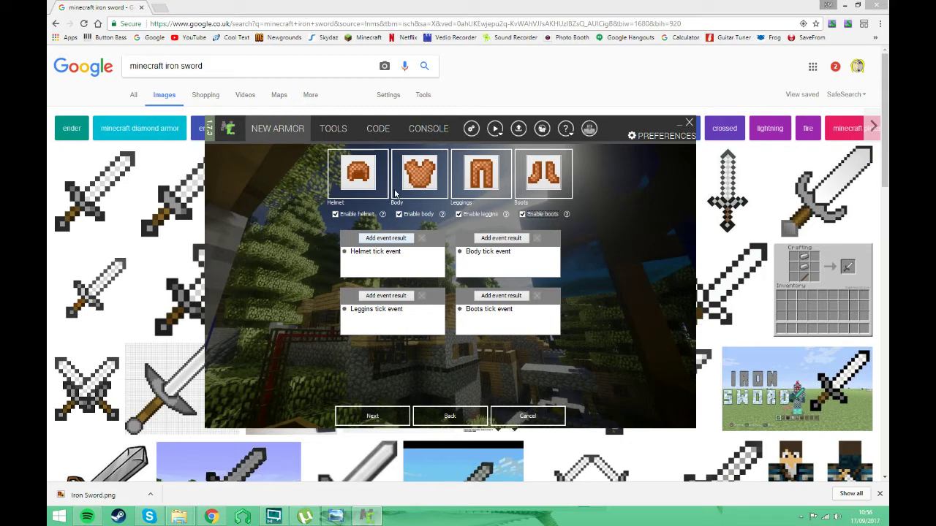
left_click(373, 416)
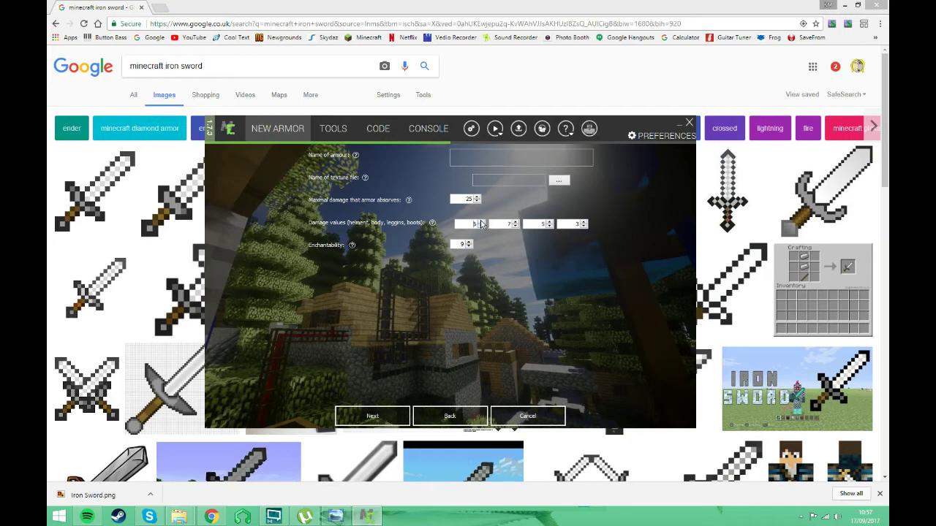
Step: Set the damage values to 6, 10, 10 and 8 for helmet, body, leggings and boots, and the enchantability to 15
left_click(516, 221)
left_click(515, 222)
left_click(469, 242)
left_click(469, 241)
left_click(468, 241)
left_click(468, 242)
left_click(468, 241)
left_click(469, 241)
Step: Name the armor Ixygem, choose the IxygemArmour texture file and continue to the recipes
type("lxygem")
left_click(550, 179)
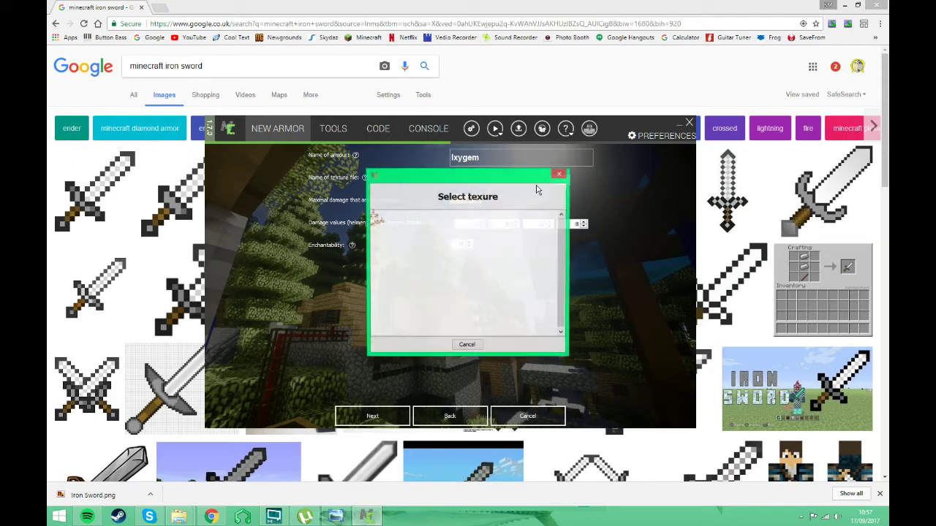
left_click(378, 219)
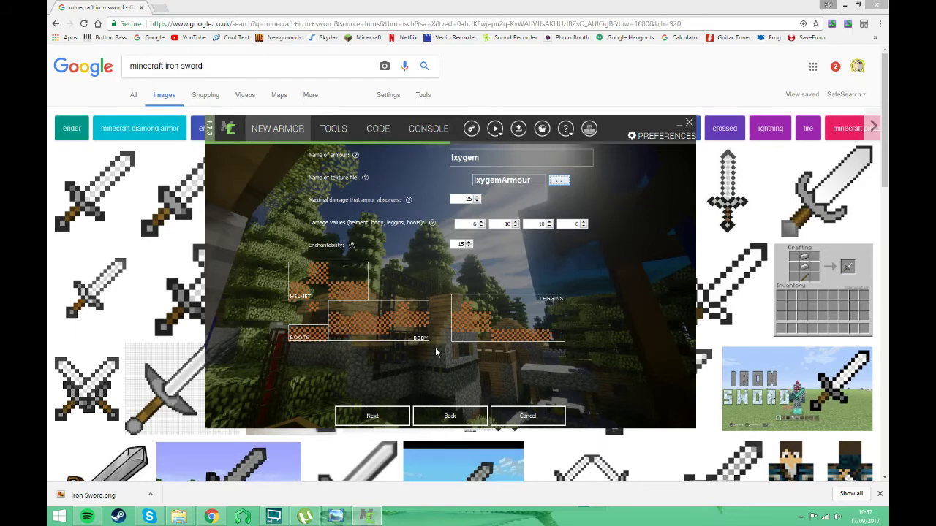
left_click(373, 416)
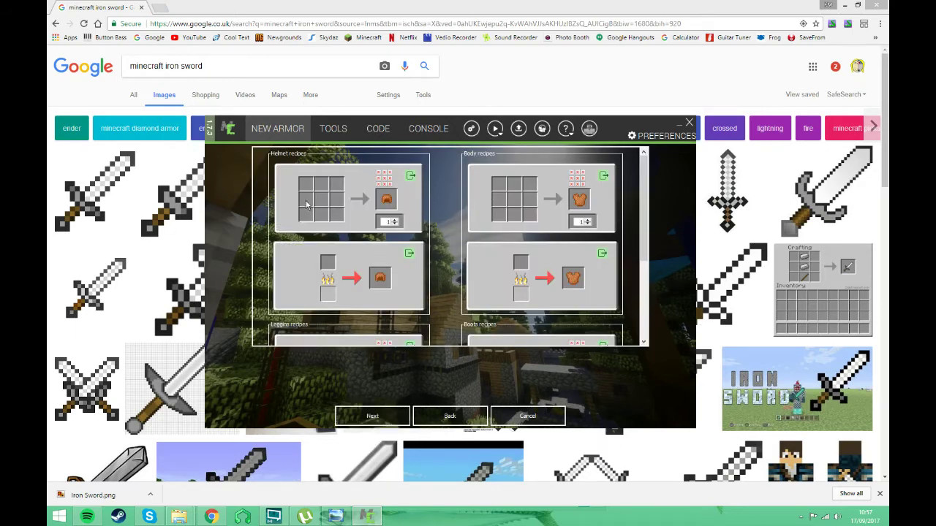
Step: Place the Ixygem gem in the top-left and middle-left slots of the helmet crafting recipe
scroll(306, 206, "down", 3)
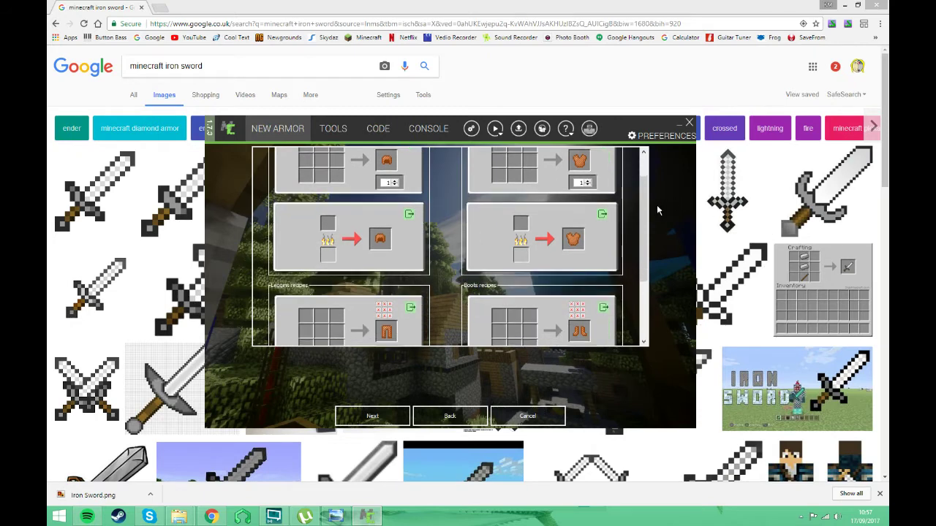
scroll(308, 215, "up", 3)
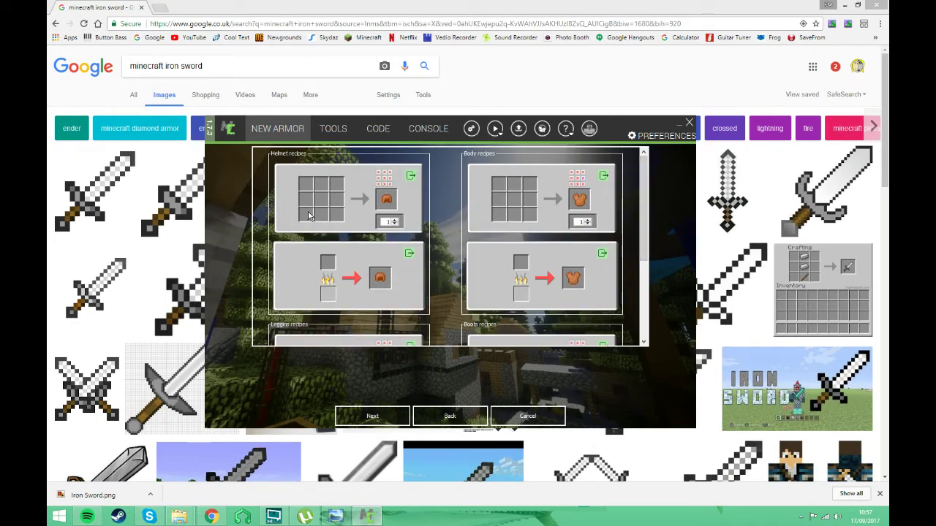
left_click(309, 215)
left_click(474, 207)
left_click(317, 253)
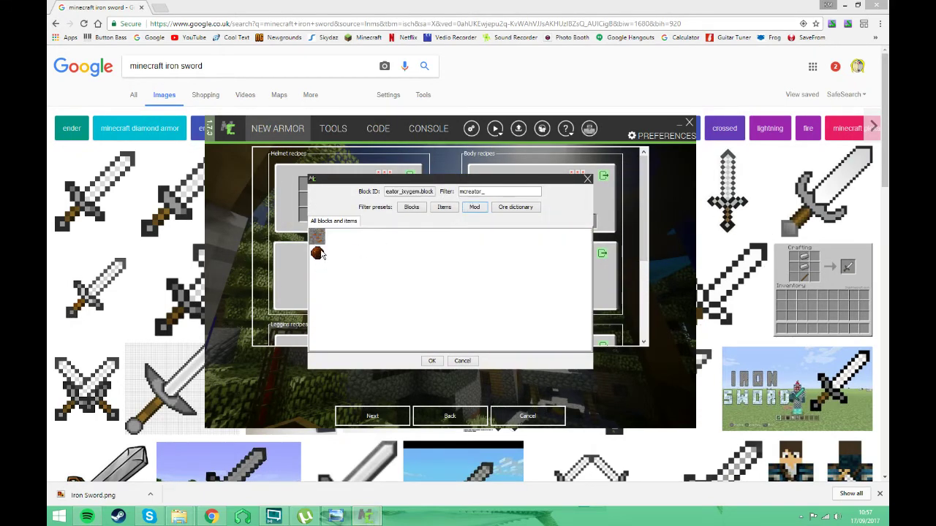
left_click(431, 361)
left_click(305, 192)
left_click(432, 360)
left_click(308, 187)
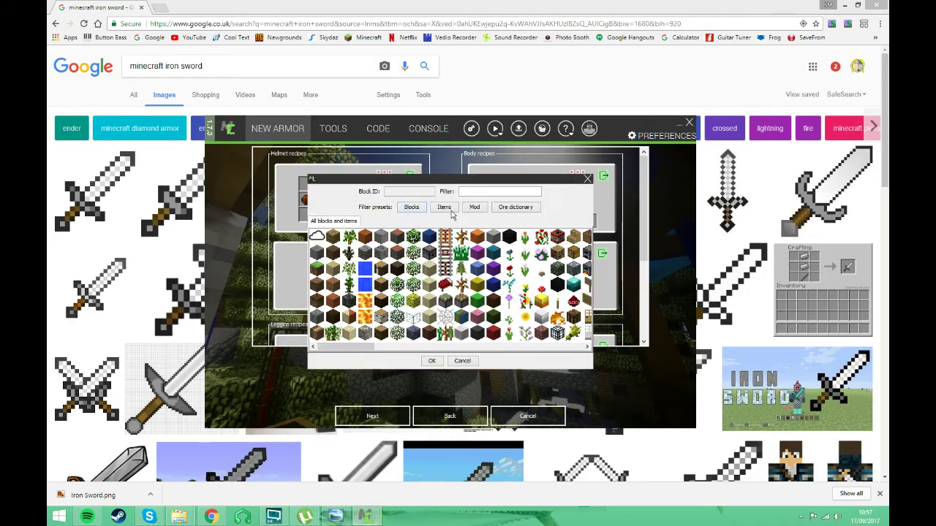
left_click(474, 207)
left_click(317, 254)
left_click(431, 360)
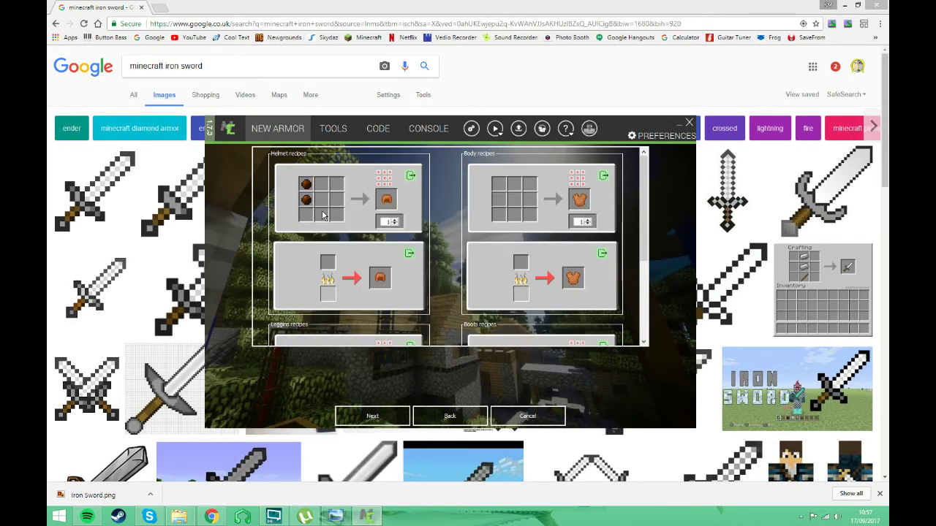
Step: Complete the helmet recipe with Ixygem gems in the top-centre, top-right and middle-right slots
left_click(319, 187)
left_click(473, 207)
left_click(317, 256)
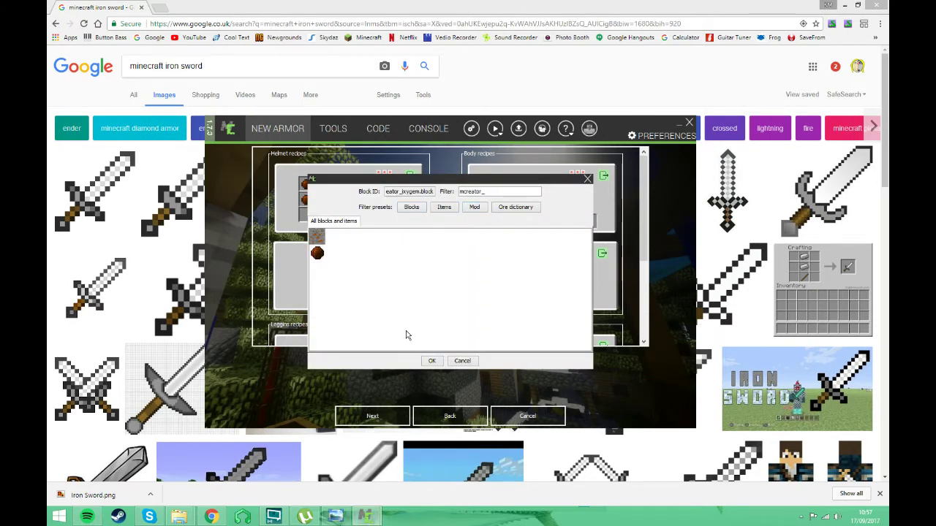
left_click(432, 361)
left_click(339, 187)
left_click(473, 206)
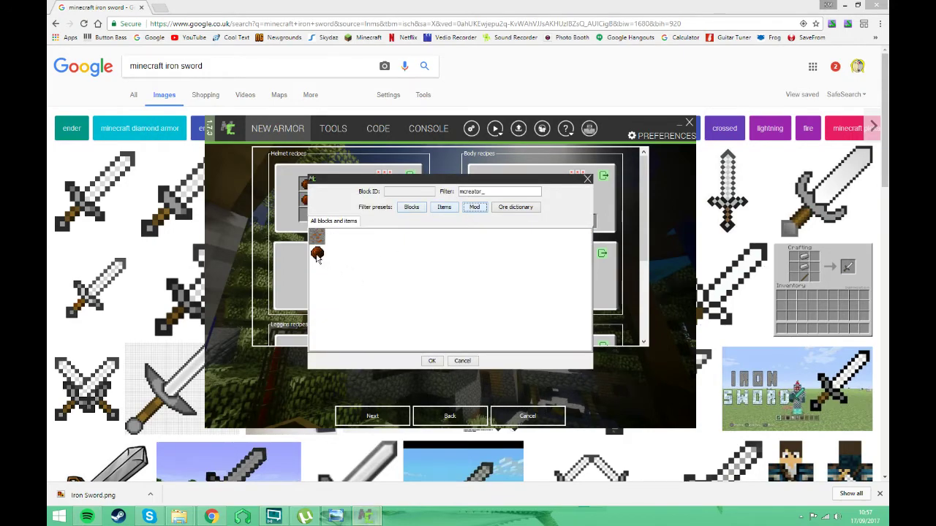
left_click(317, 254)
left_click(431, 361)
left_click(298, 208)
left_click(474, 207)
left_click(318, 254)
left_click(431, 361)
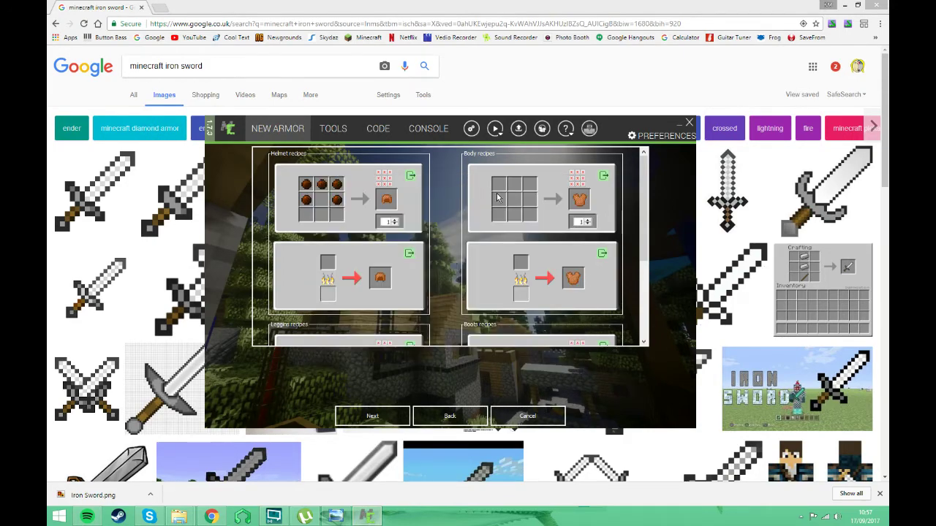
Step: Place Ixygem gems in the top-left, top-right and middle-left slots of the body crafting recipe
left_click(497, 191)
left_click(474, 207)
left_click(317, 254)
left_click(431, 360)
left_click(530, 184)
left_click(473, 207)
left_click(317, 253)
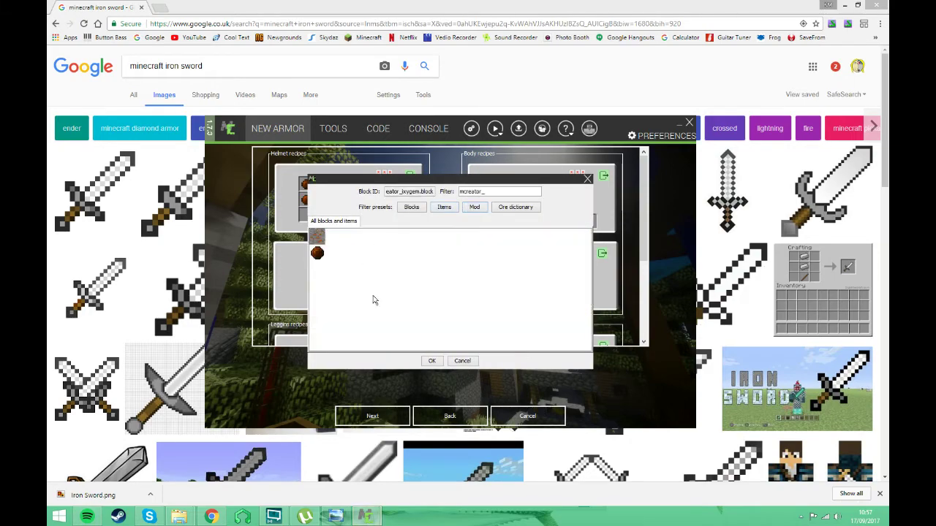
left_click(431, 360)
left_click(503, 231)
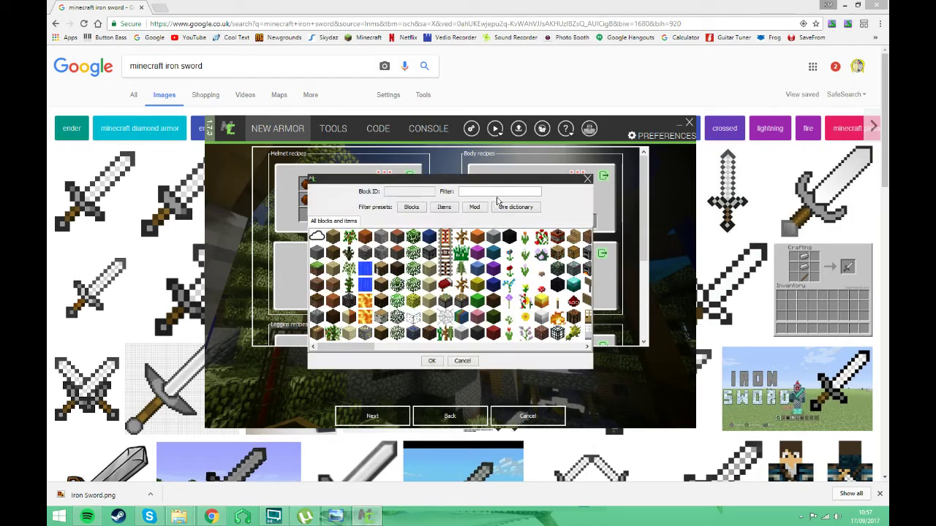
left_click(483, 208)
left_click(317, 254)
left_click(431, 360)
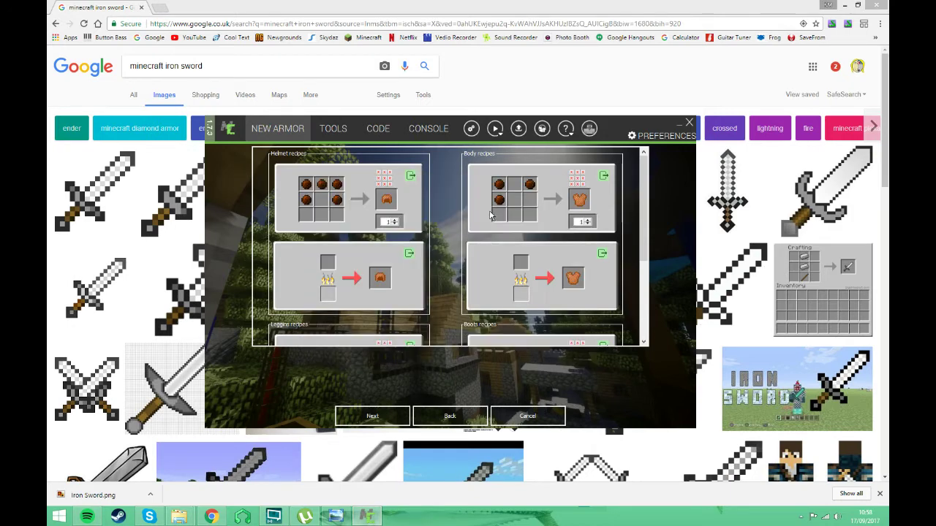
Step: Add Ixygem gems to the centre and middle-right slots of the body recipe
left_click(520, 200)
left_click(474, 207)
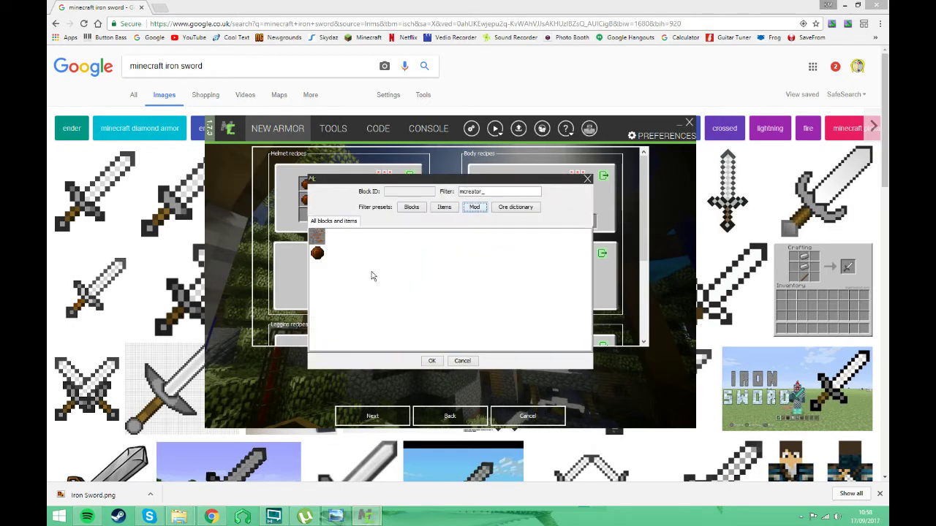
left_click(317, 254)
left_click(431, 360)
left_click(534, 201)
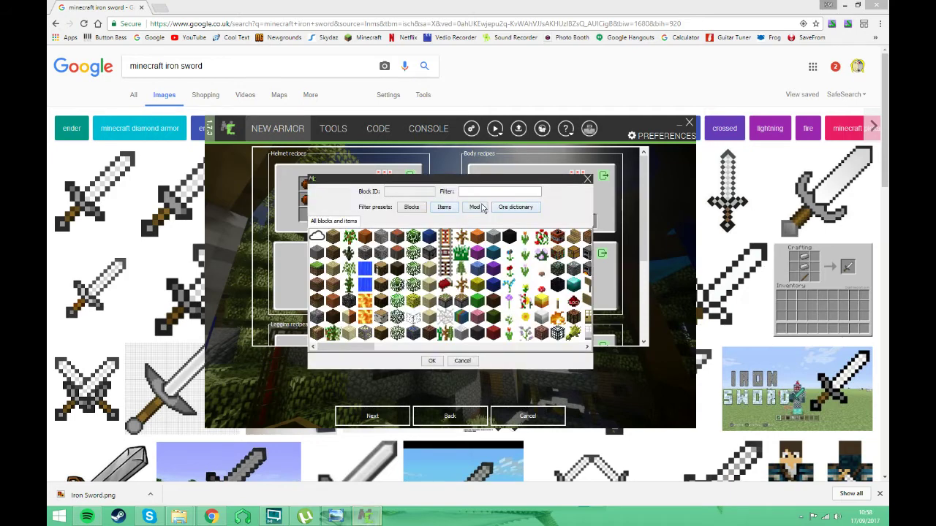
left_click(483, 209)
left_click(317, 254)
left_click(431, 360)
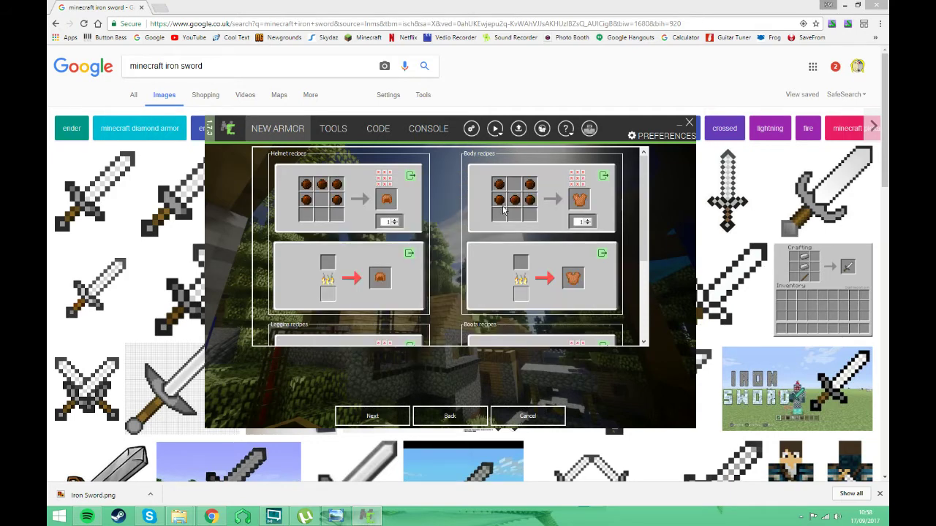
Step: Fill the bottom row of the body recipe with three Ixygem gems
left_click(497, 216)
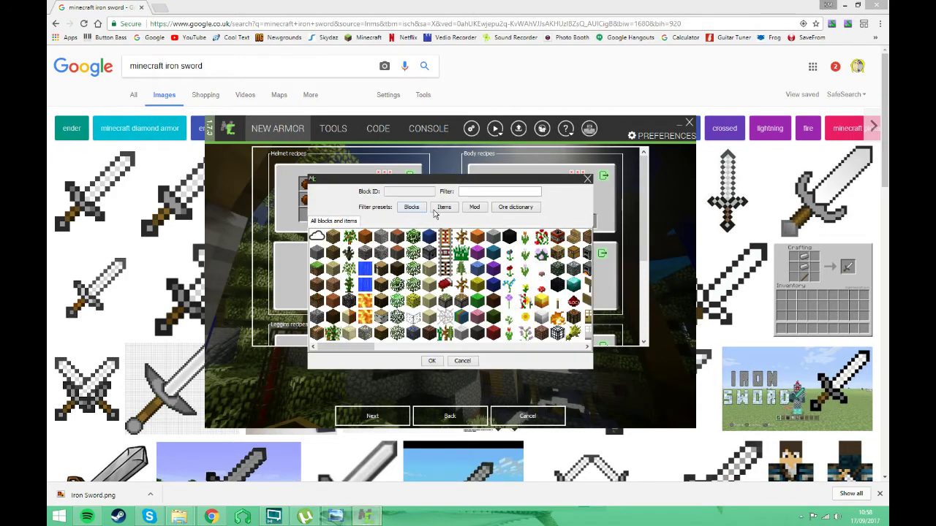
left_click(474, 207)
left_click(317, 255)
left_click(432, 361)
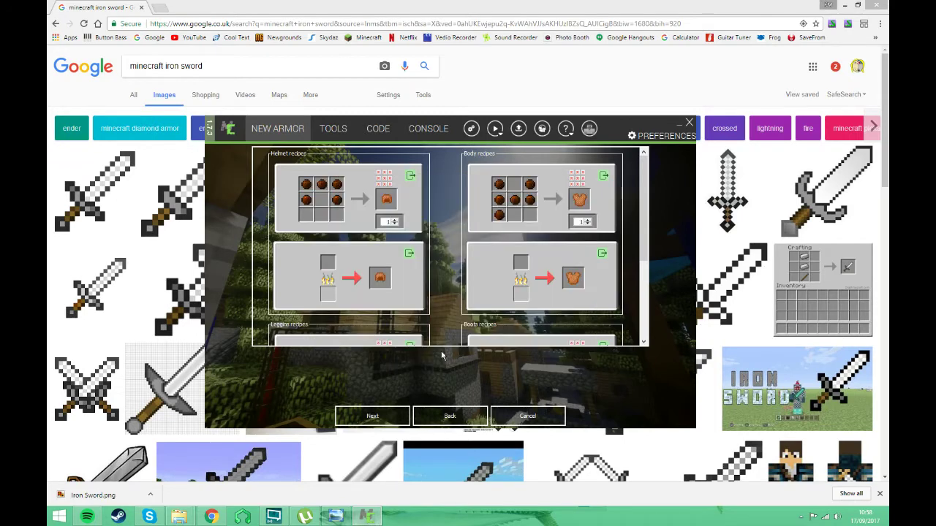
left_click(510, 212)
left_click(473, 207)
left_click(317, 254)
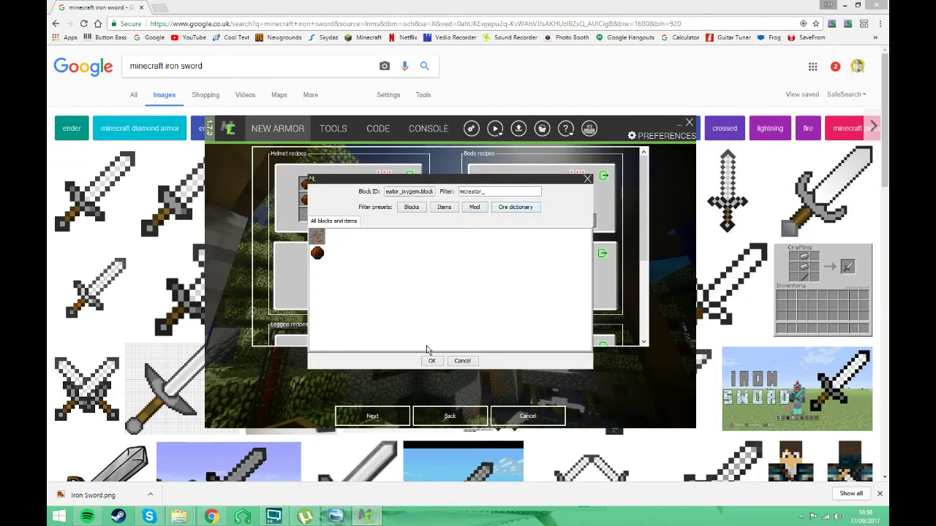
left_click(431, 360)
left_click(526, 220)
left_click(474, 207)
left_click(318, 254)
left_click(431, 360)
Step: Place Ixygem gems in the middle-left and bottom-left slots of the boots crafting recipe
scroll(612, 263, "down", 3)
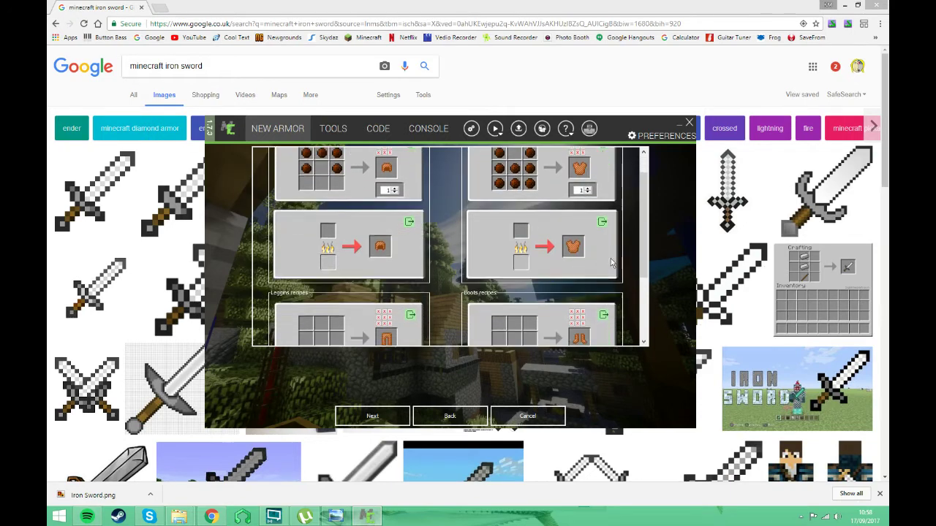
scroll(612, 263, "down", 3)
left_click(501, 241)
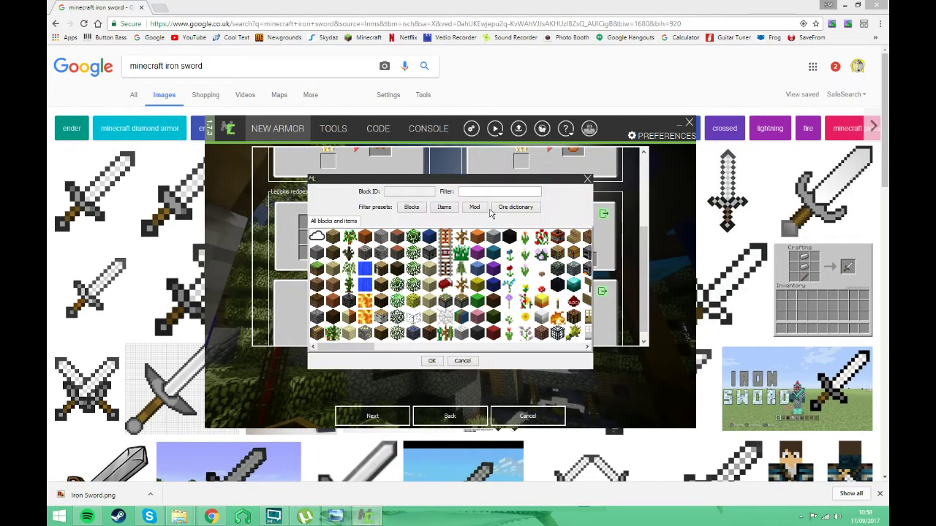
left_click(475, 208)
left_click(317, 253)
left_click(431, 360)
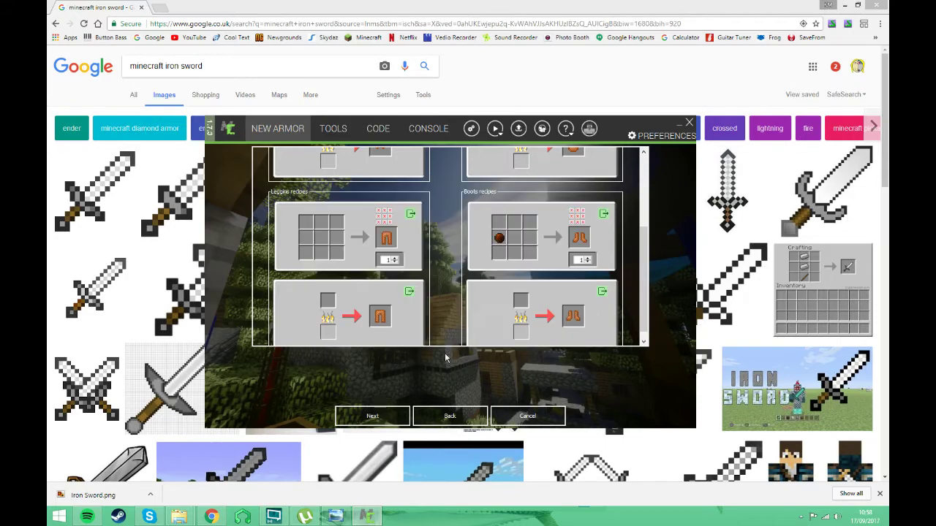
left_click(497, 252)
left_click(475, 207)
left_click(317, 254)
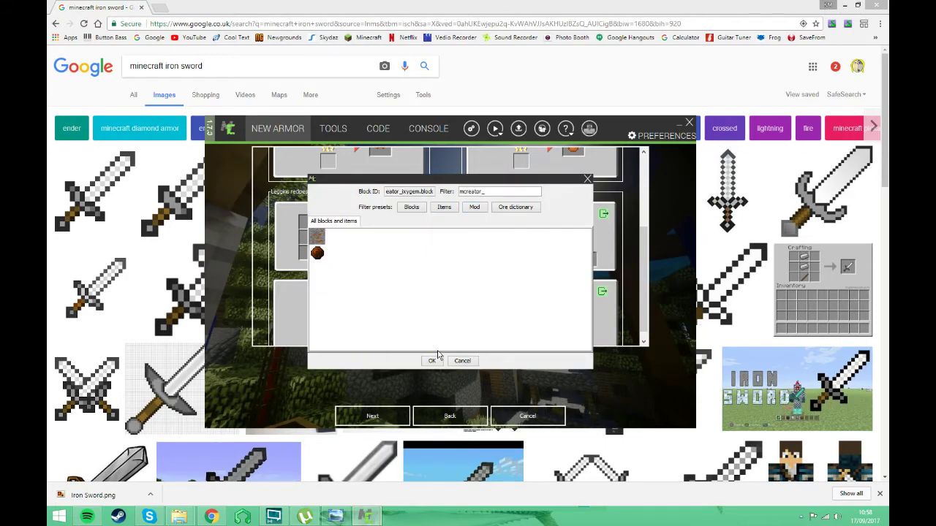
left_click(431, 360)
Step: Complete the boots recipe with Ixygem gems in the middle-right and bottom-right slots
left_click(530, 237)
left_click(475, 207)
left_click(317, 254)
left_click(431, 361)
left_click(529, 252)
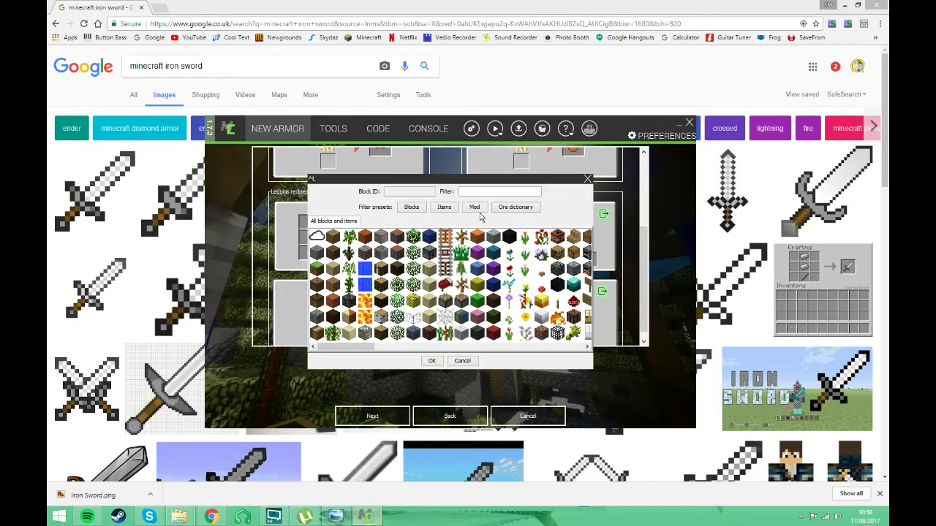
left_click(475, 207)
left_click(317, 254)
left_click(431, 360)
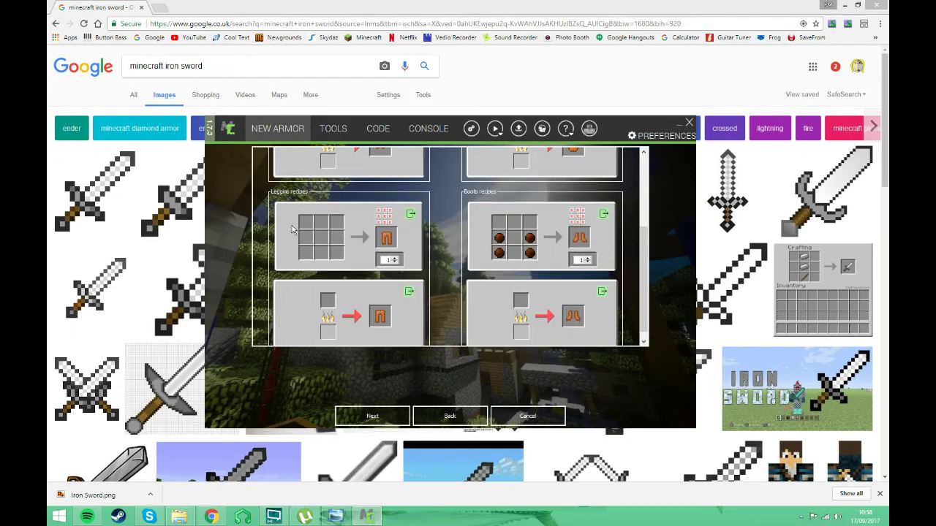
Step: Fill the top row of the leggings crafting recipe with three Ixygem gems
left_click(309, 232)
left_click(474, 208)
left_click(317, 252)
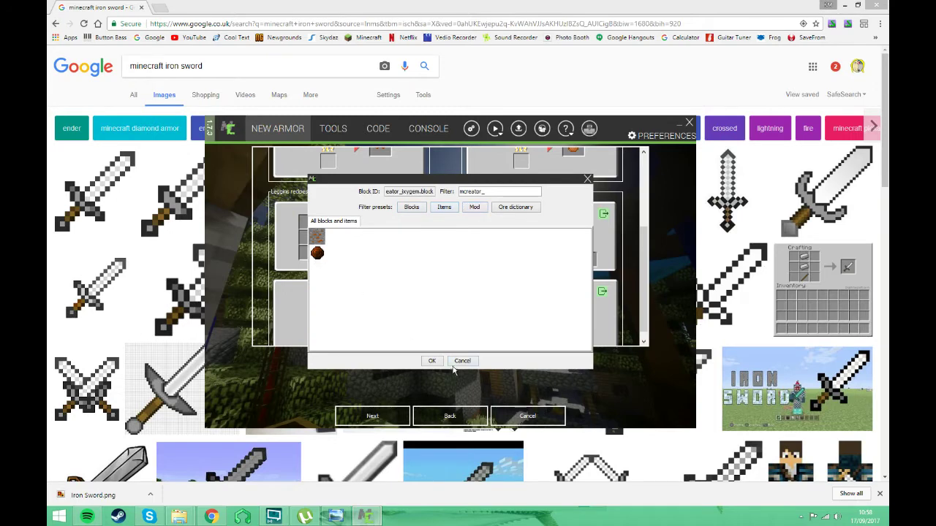
left_click(432, 361)
left_click(317, 235)
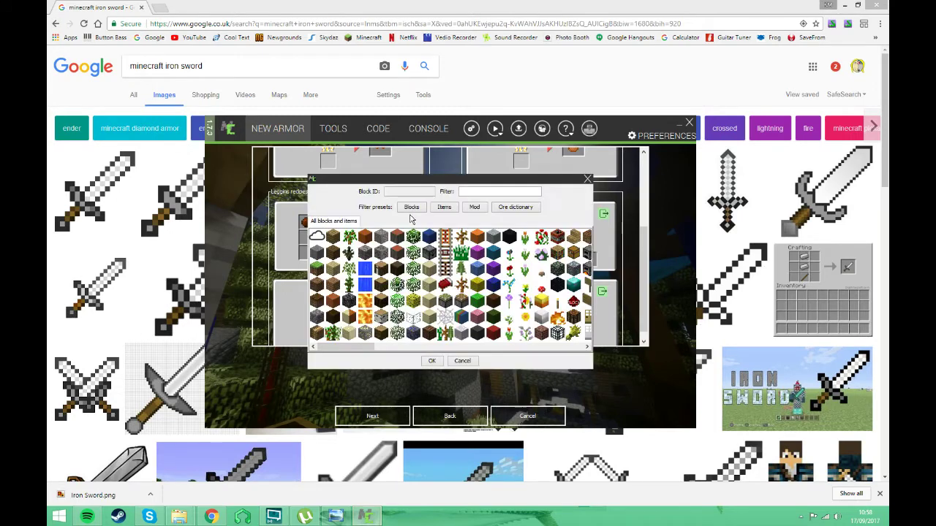
left_click(474, 207)
left_click(317, 253)
left_click(431, 361)
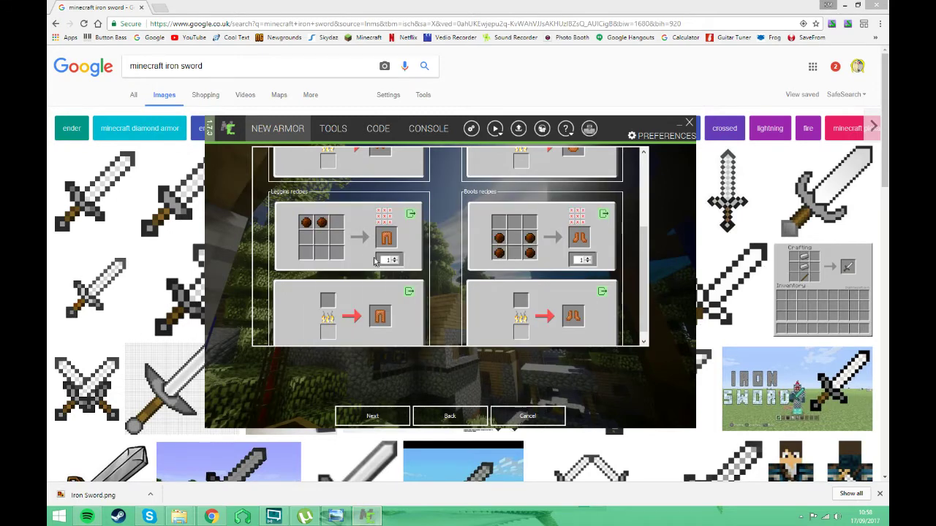
left_click(337, 222)
left_click(473, 207)
left_click(317, 252)
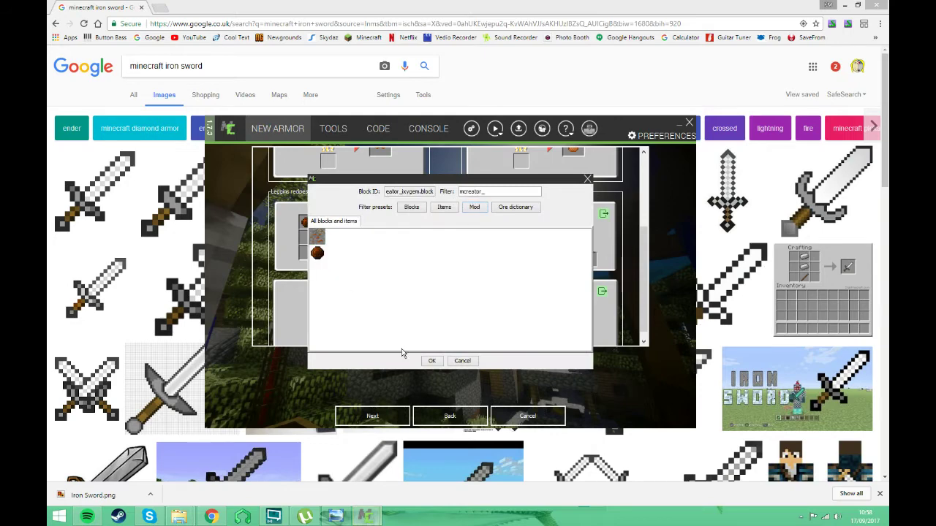
left_click(431, 360)
Step: Add Ixygem gems to the middle-right and bottom-right slots of the leggings recipe
left_click(337, 237)
left_click(474, 207)
left_click(318, 253)
left_click(431, 360)
left_click(329, 252)
left_click(473, 207)
left_click(317, 252)
left_click(431, 361)
Step: Complete the leggings recipe with Ixygem gems in the middle-left and bottom-left slots, and finish the armor element
left_click(309, 241)
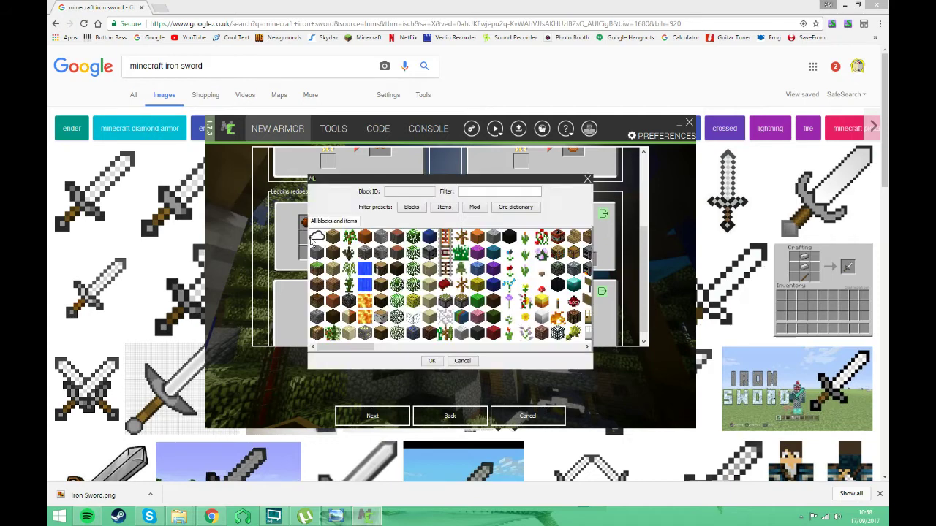
left_click(474, 207)
left_click(319, 254)
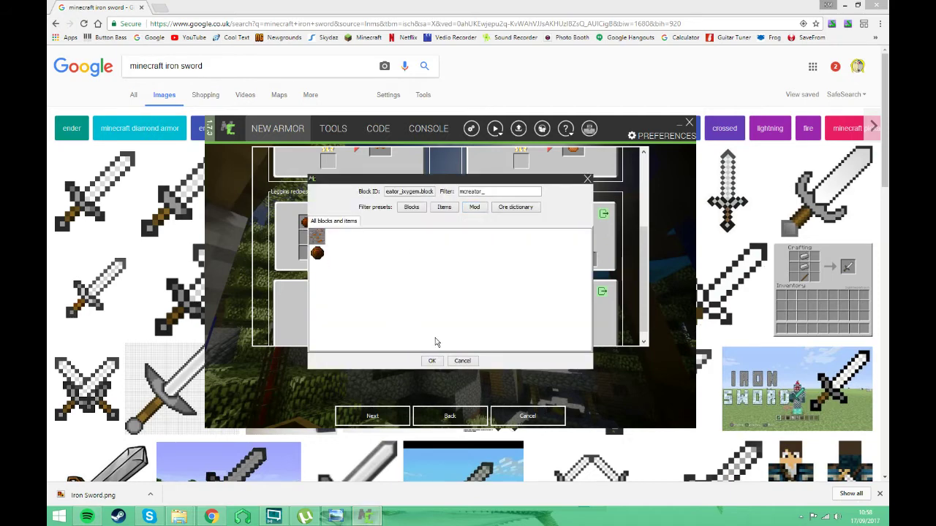
left_click(431, 361)
left_click(304, 254)
left_click(474, 207)
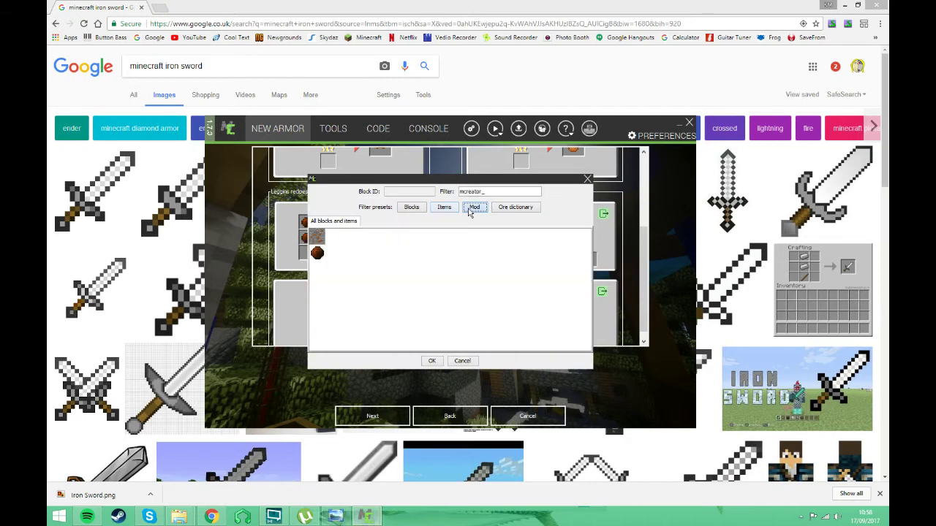
left_click(318, 253)
left_click(431, 360)
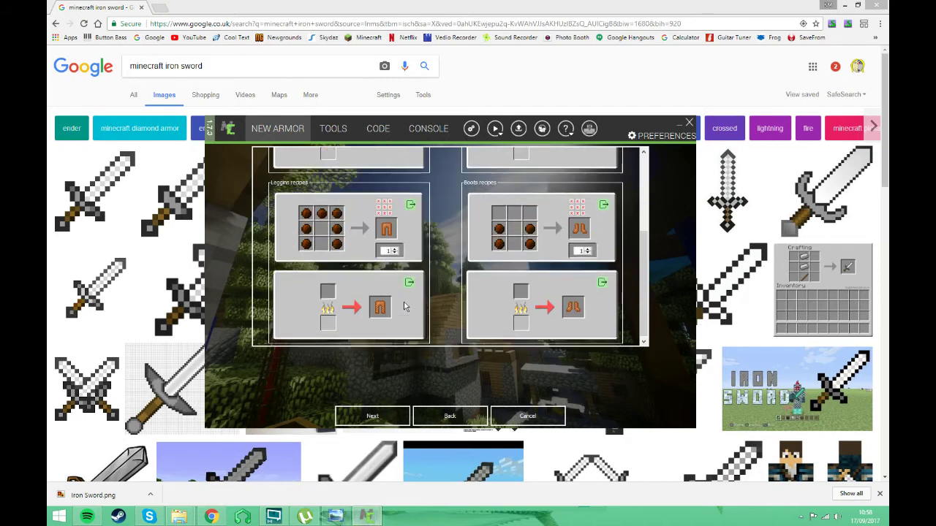
left_click(372, 416)
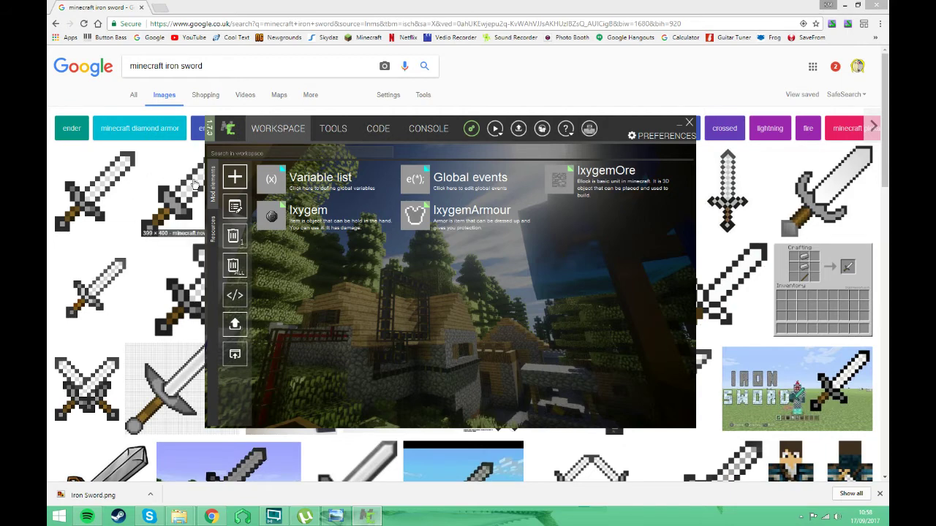
Step: Create a new mod element of type Tool named IxygemSword
left_click(235, 177)
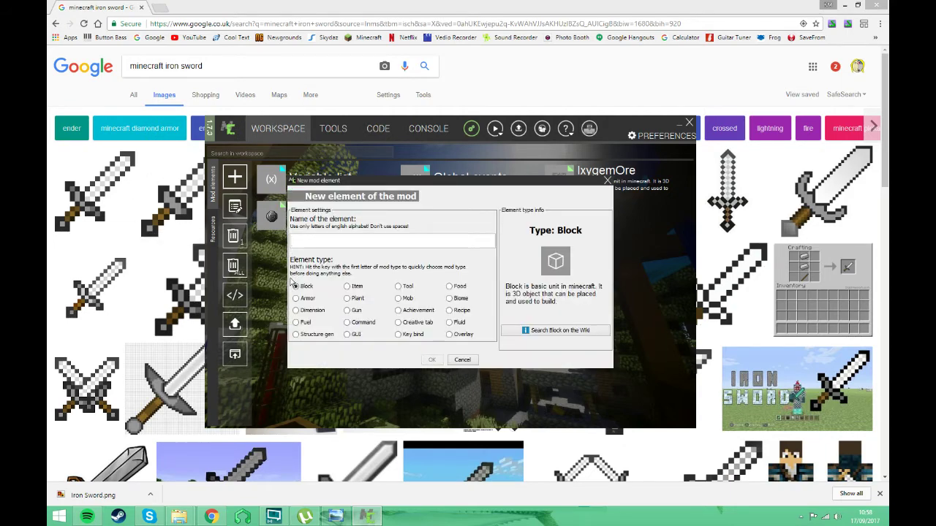
type("IxygemSword")
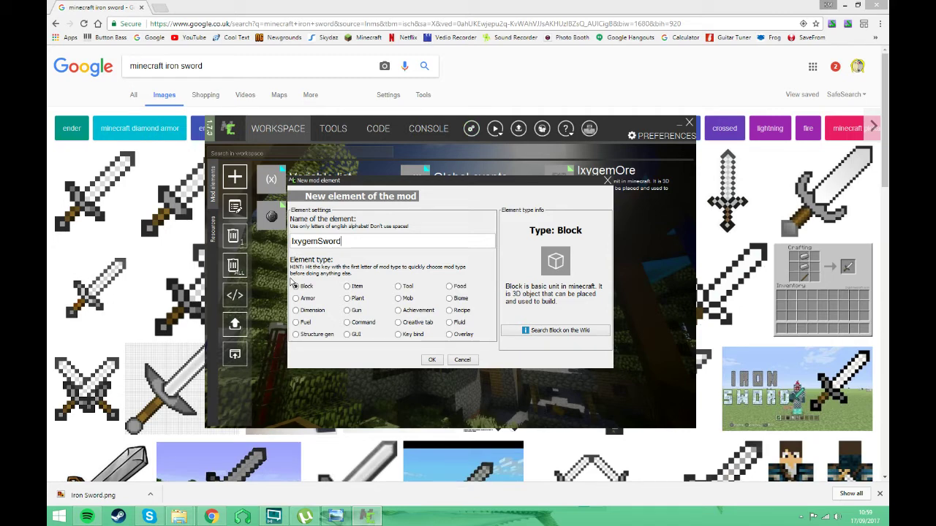
left_click(398, 286)
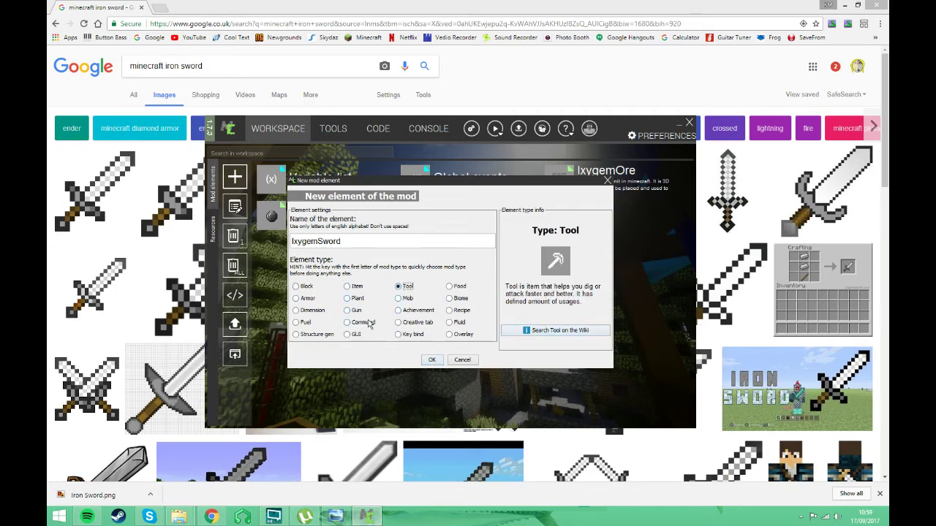
left_click(431, 360)
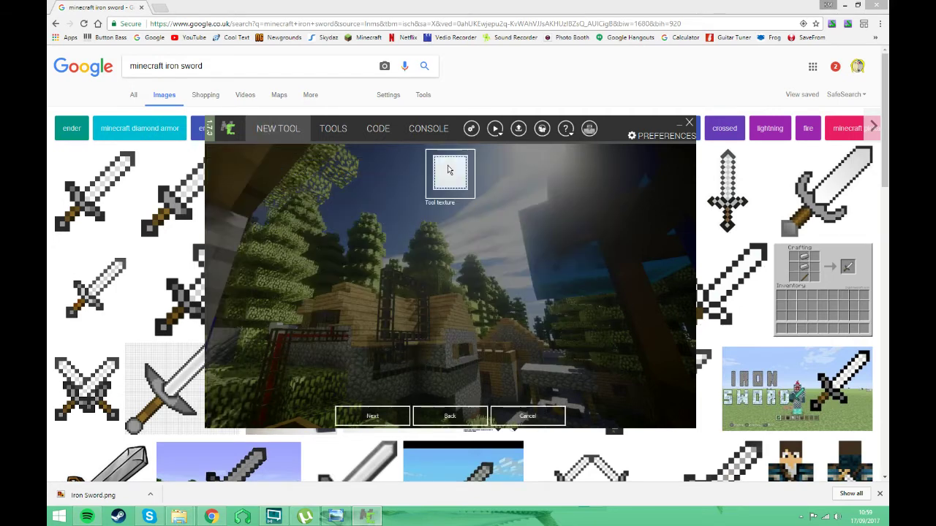
Step: Assign the orange sword image as the tool texture and continue to the tool properties
left_click(447, 196)
double_click(401, 155)
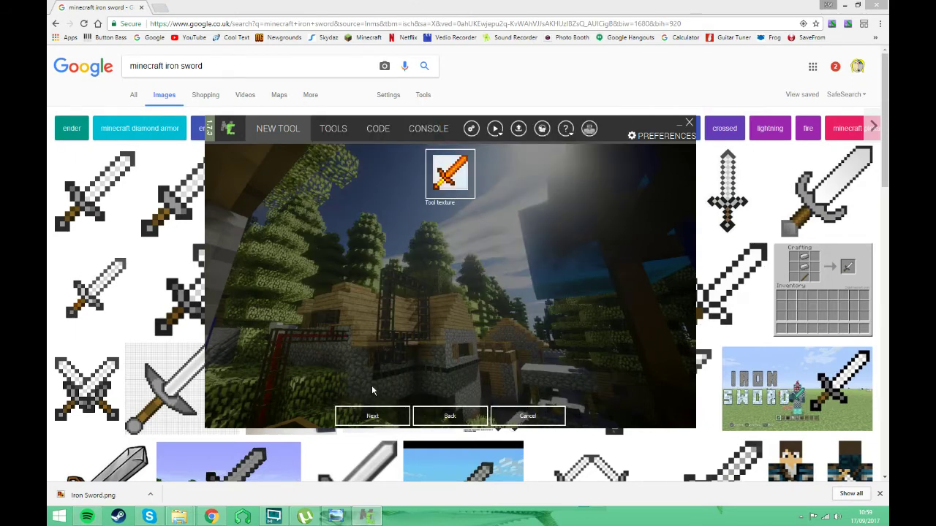
left_click(372, 416)
Step: Set the tool type to Sword and its in-game name to "Ixygem Sword"
left_click(472, 180)
left_click(475, 209)
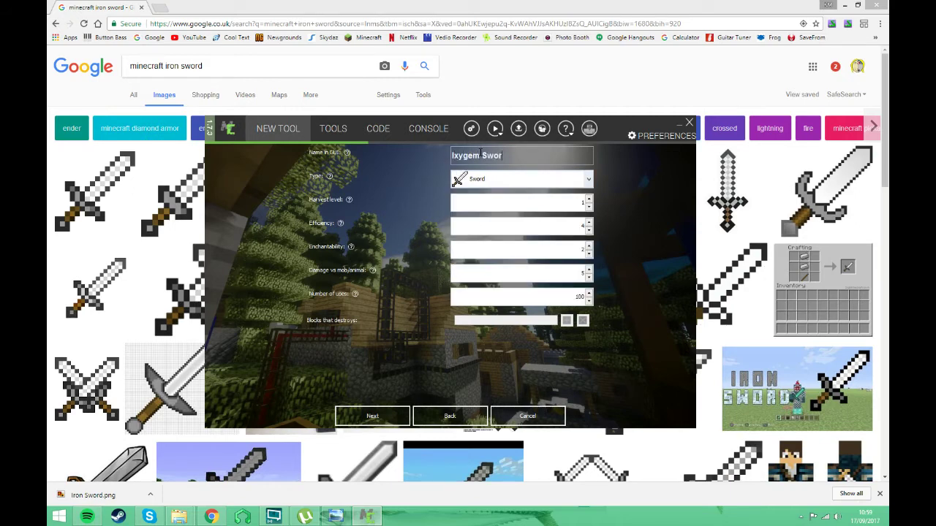
left_click(479, 153)
type("Ixygem Swors")
left_click(374, 416)
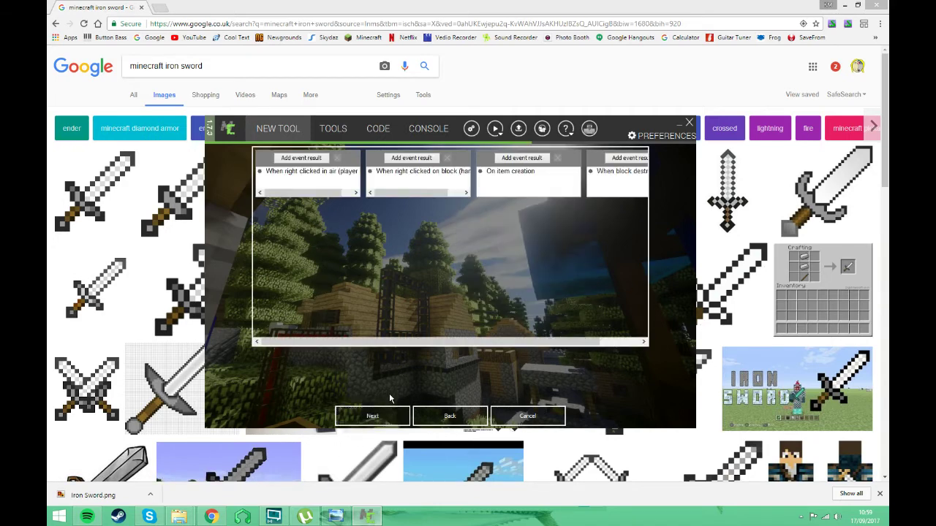
Step: Continue past the event settings and place a blaze rod in the bottom-centre slot of the sword's crafting recipe
left_click_drag(609, 131, 588, 111)
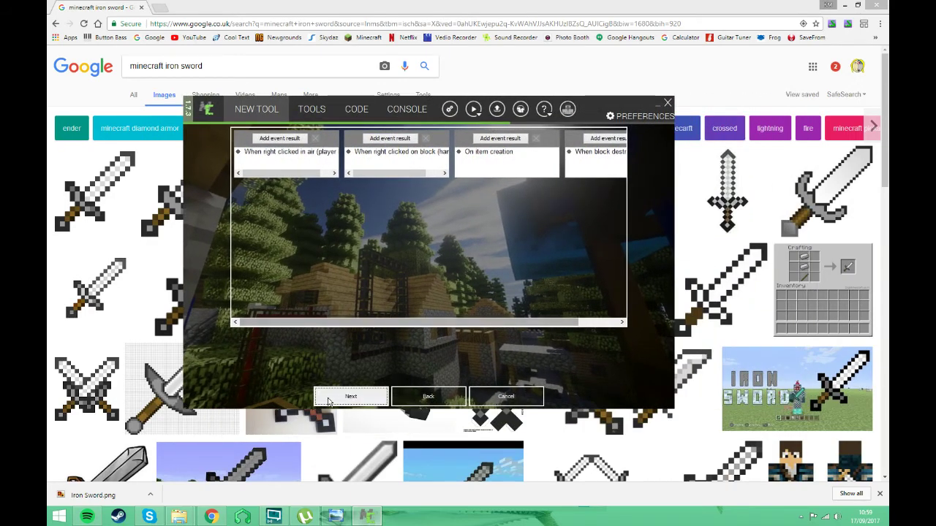
left_click(351, 396)
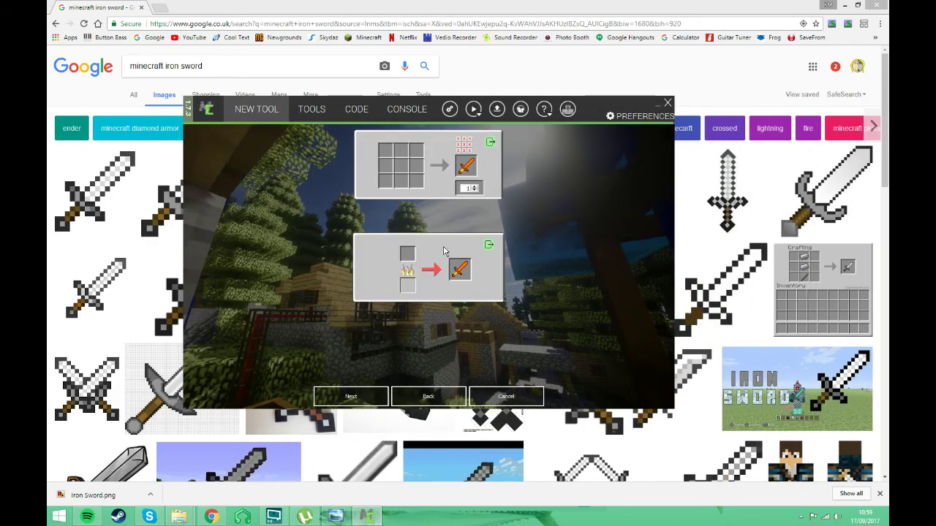
left_click(406, 188)
left_click(438, 207)
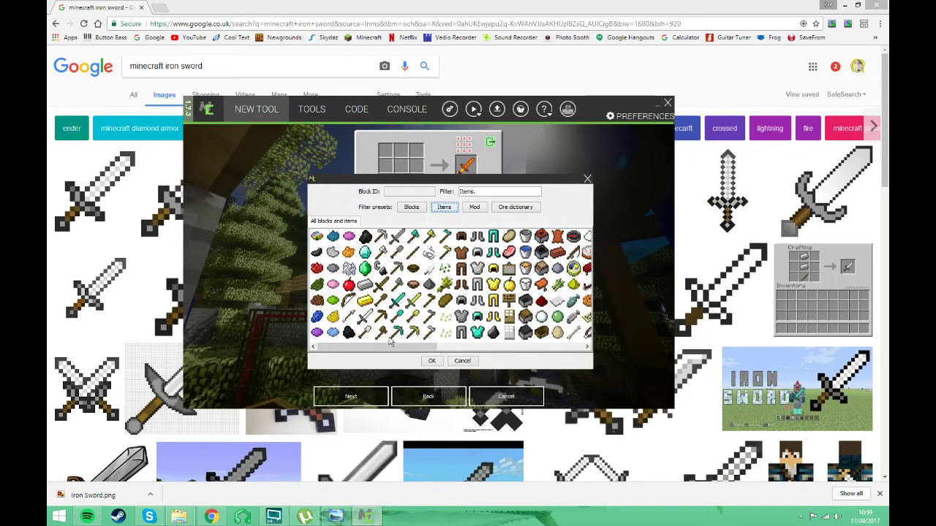
scroll(389, 342, "right", 3)
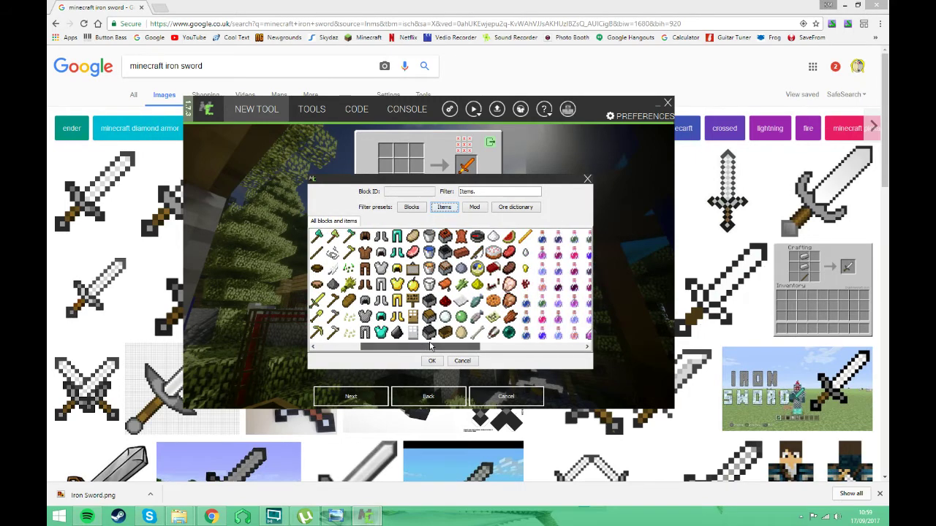
left_click(523, 239)
left_click(431, 361)
Step: Add Ixygem gems to the centre and top-centre slots of the sword recipe and finish the sword element
left_click(400, 172)
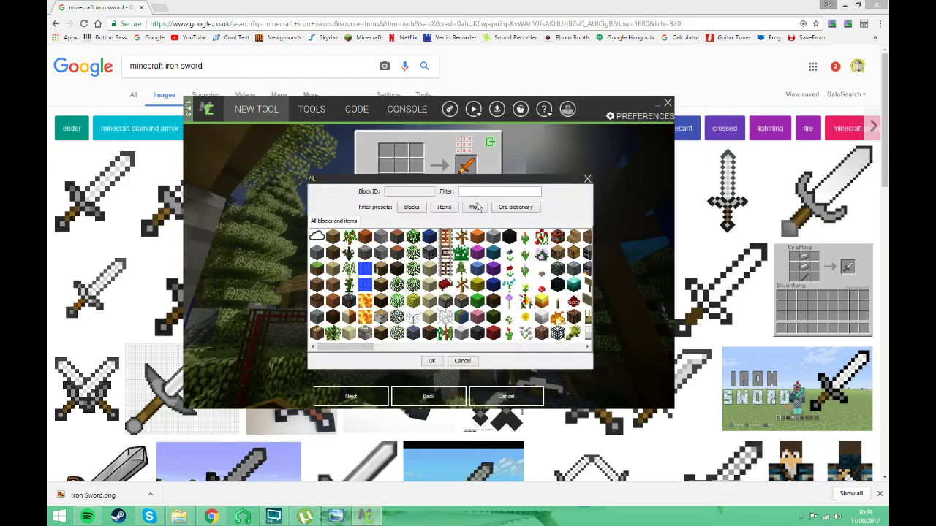
left_click(478, 207)
left_click(325, 254)
left_click(427, 359)
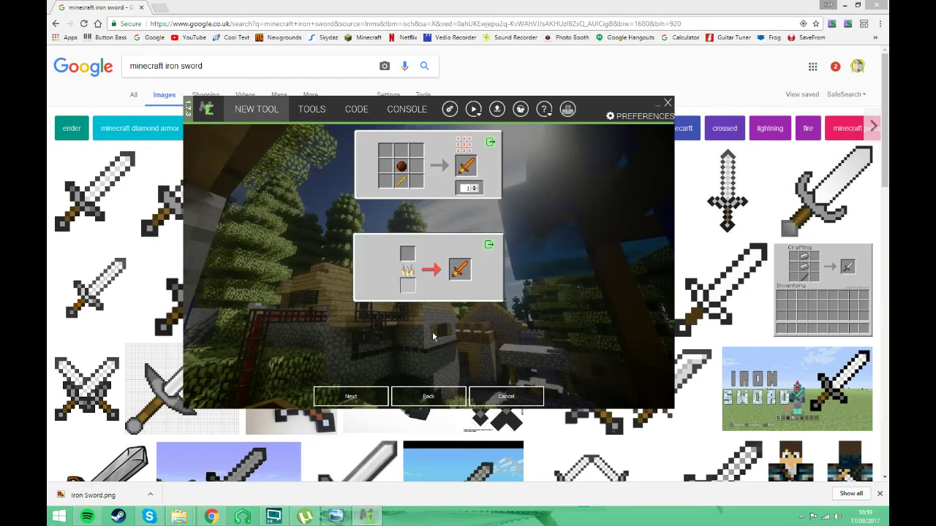
left_click(400, 150)
left_click(474, 207)
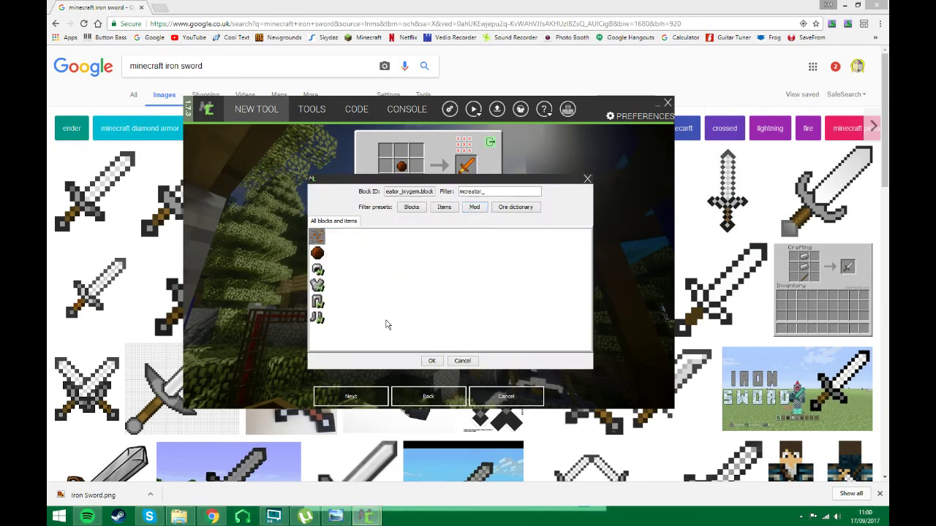
left_click(428, 360)
left_click(351, 397)
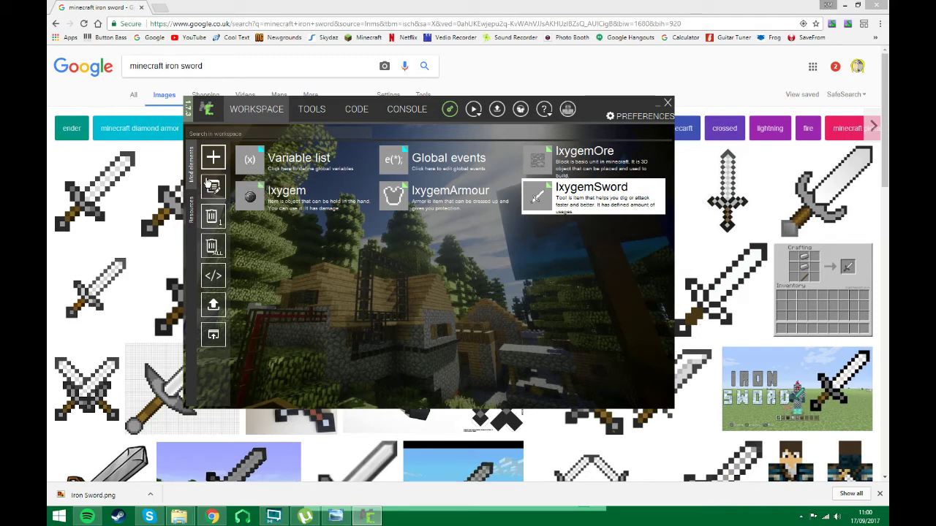
Step: Reopen the IxygemSword element for editing and go to its event settings
left_click(210, 185)
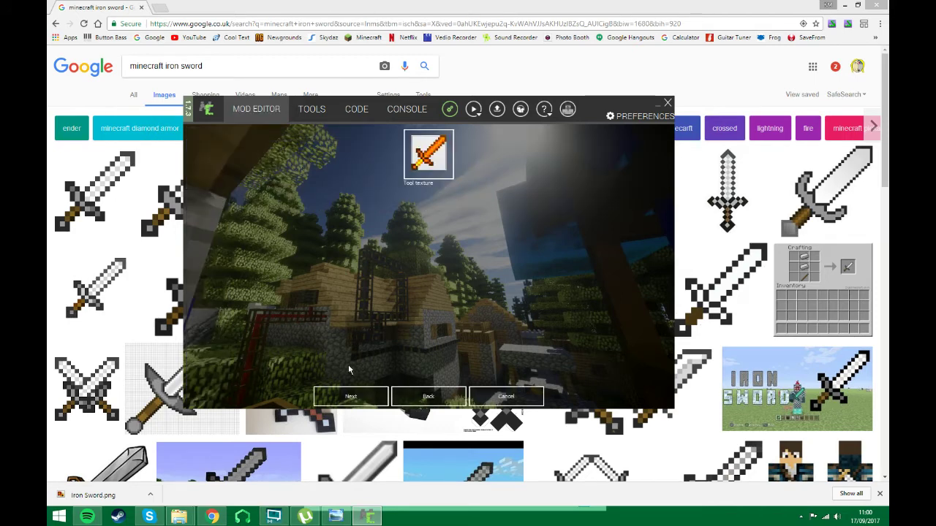
left_click(373, 397)
left_click(373, 397)
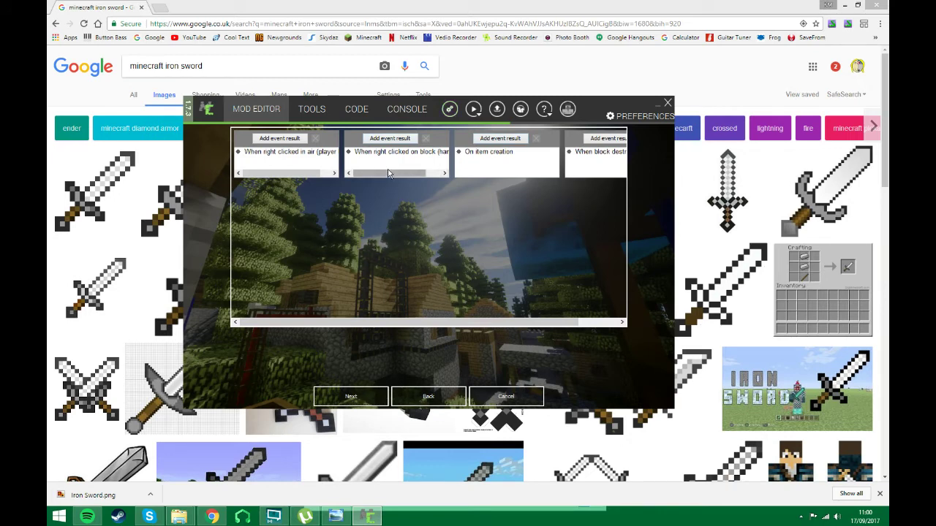
mouse_move(411, 319)
left_mouse_down()
mouse_move(479, 319)
mouse_move(420, 317)
left_mouse_up()
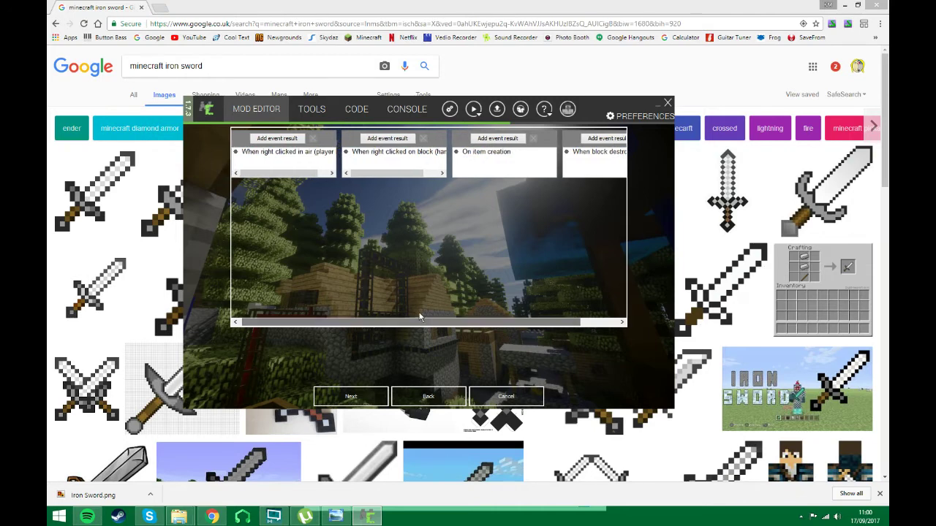
Step: Add an "Add block" result to the sword's "When right clicked on block" event and save the element
left_click(386, 139)
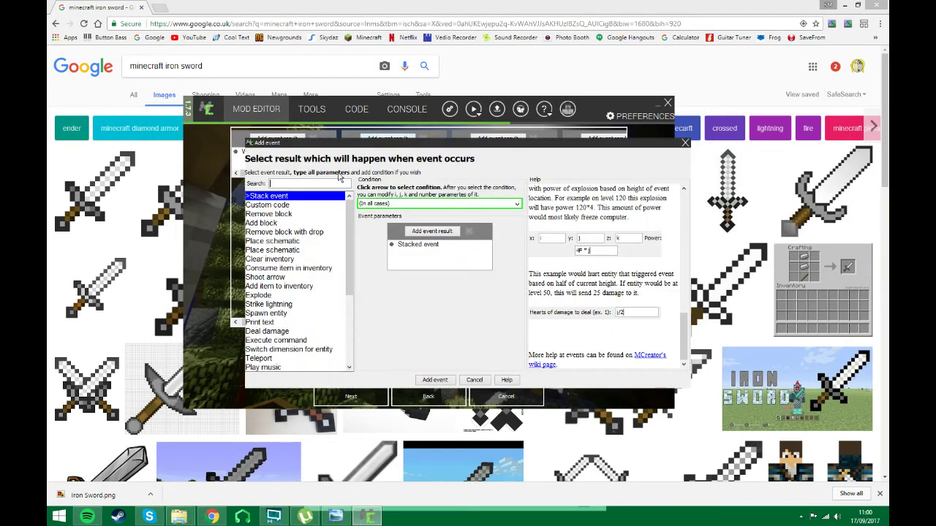
left_click(271, 223)
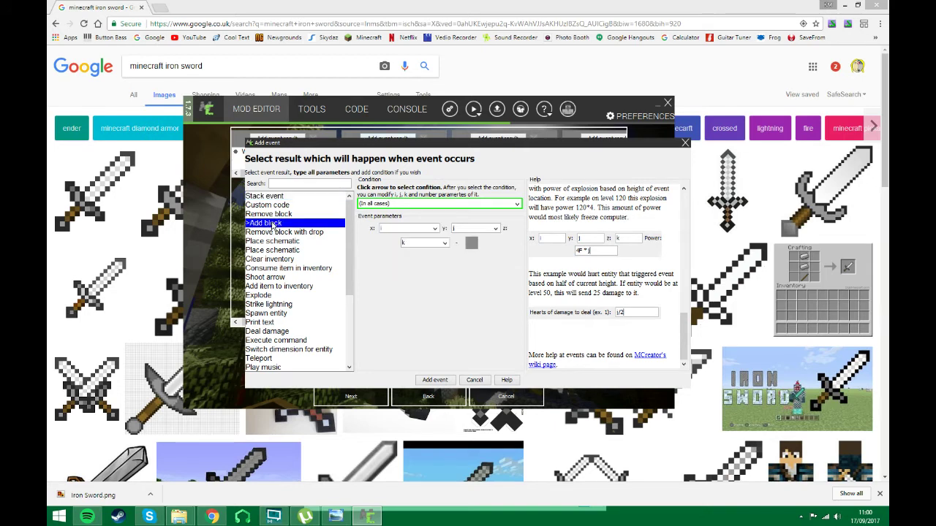
left_click(471, 245)
left_click(410, 342)
left_click(438, 382)
left_click(372, 400)
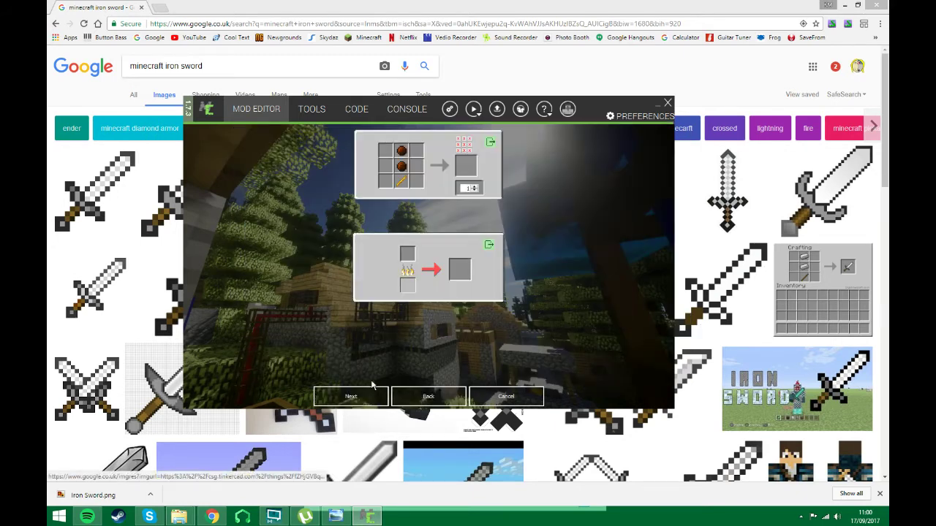
left_click(367, 396)
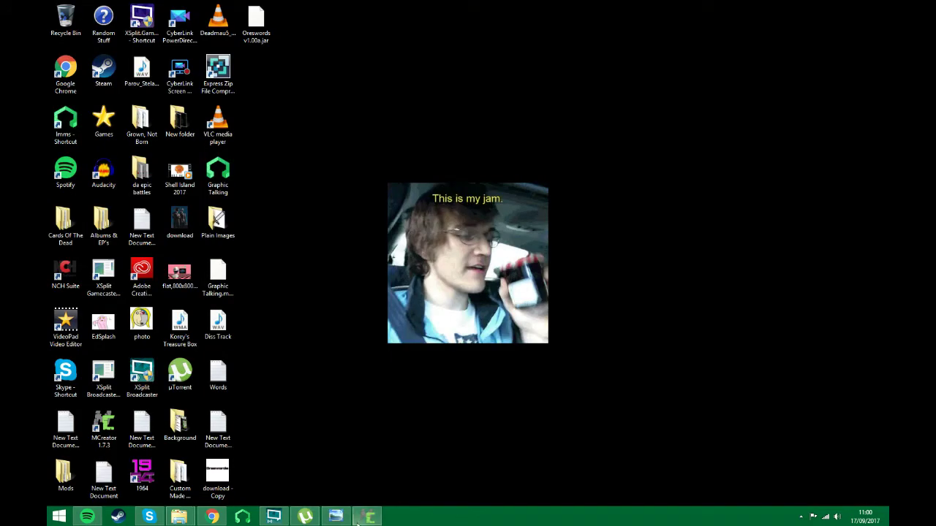
Step: Start the Minecraft client test environment for the mod and show the console output
left_click(359, 519)
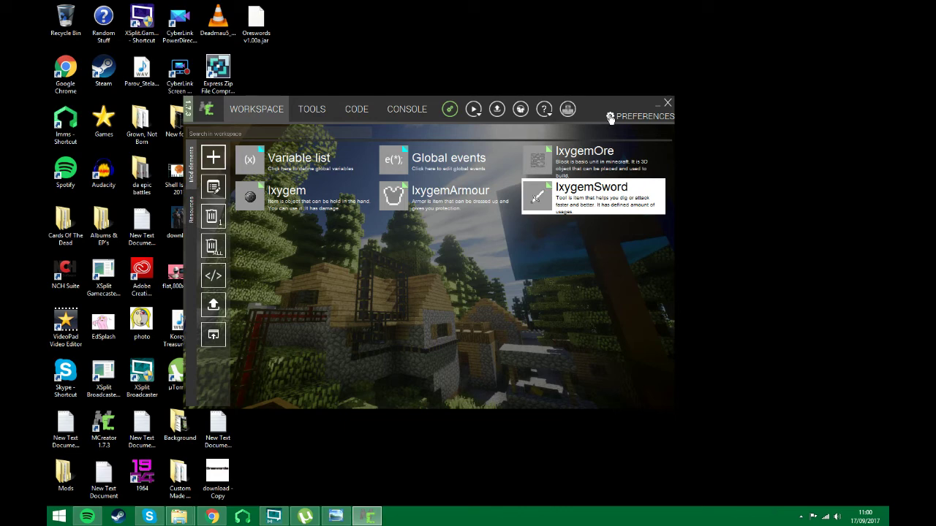
left_click(480, 117)
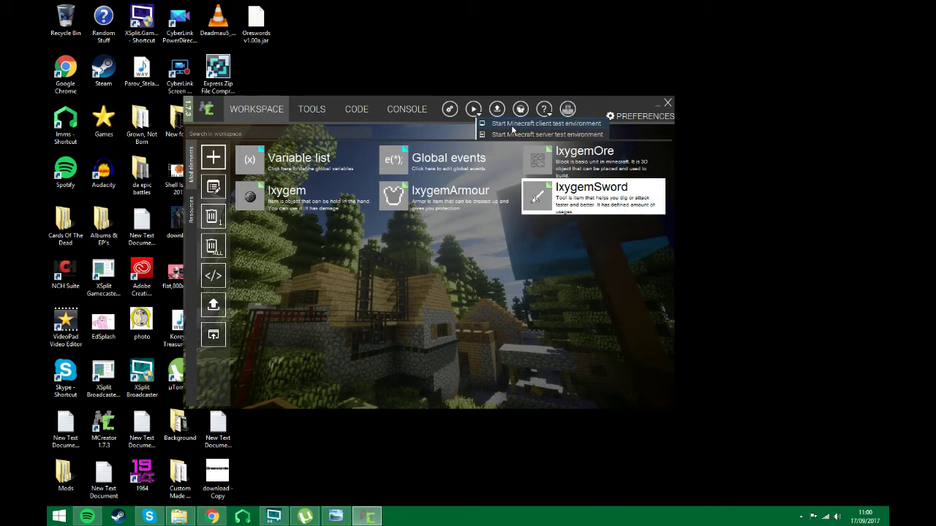
left_click(512, 125)
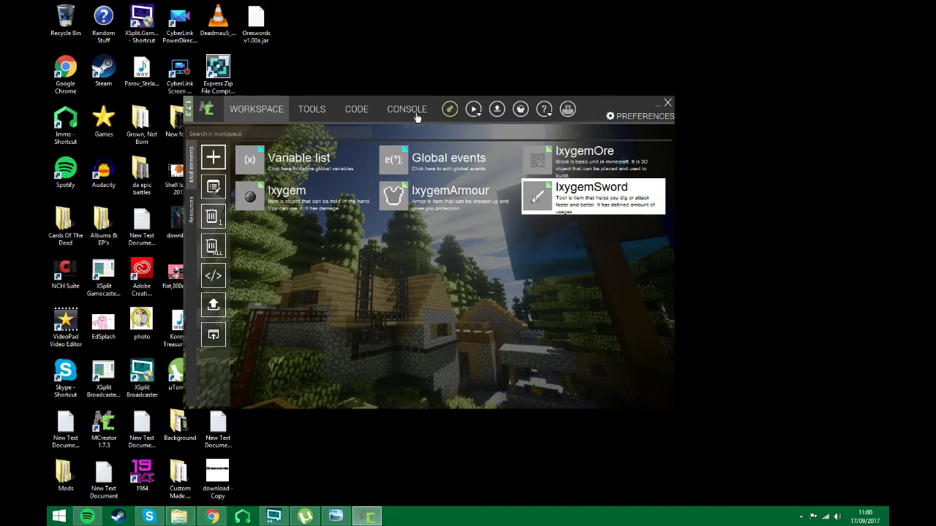
left_click(414, 117)
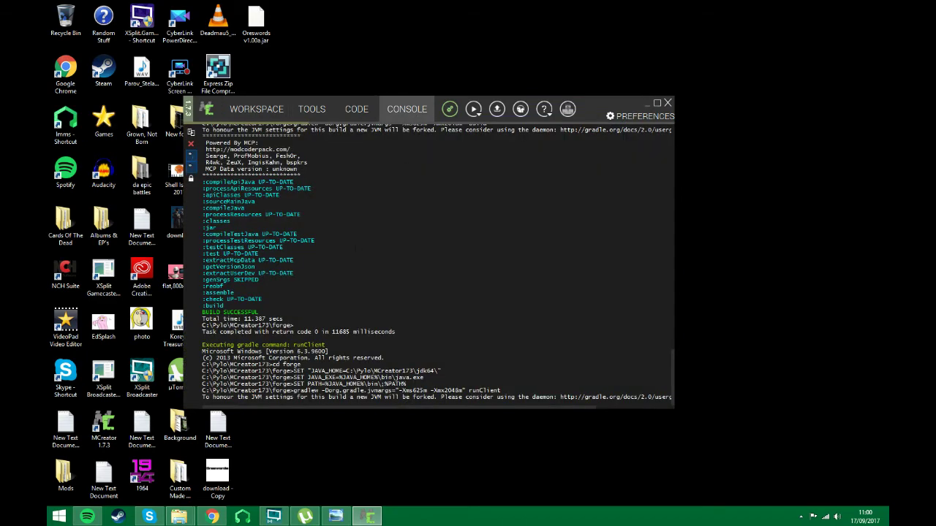
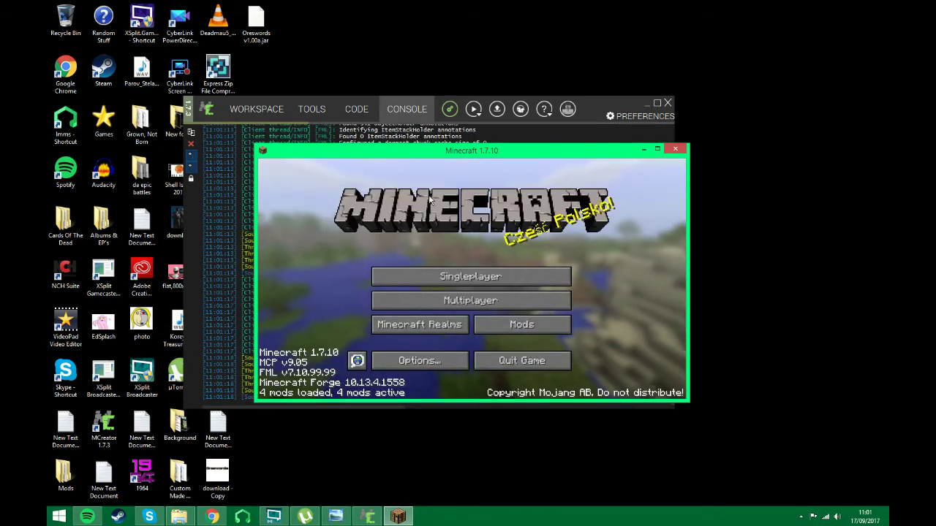
Step: Maximize the Minecraft test window and open the single-player world selection
left_click(428, 276)
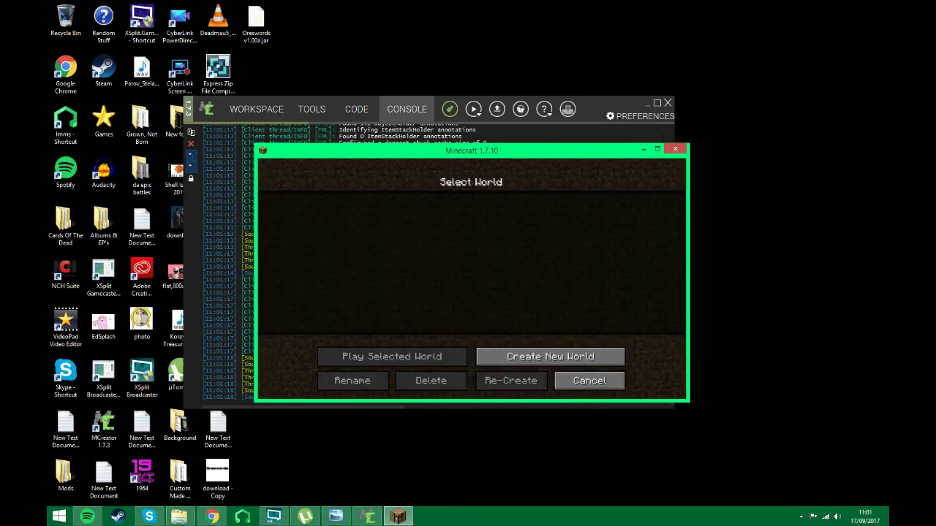
left_click(657, 149)
left_click(705, 459)
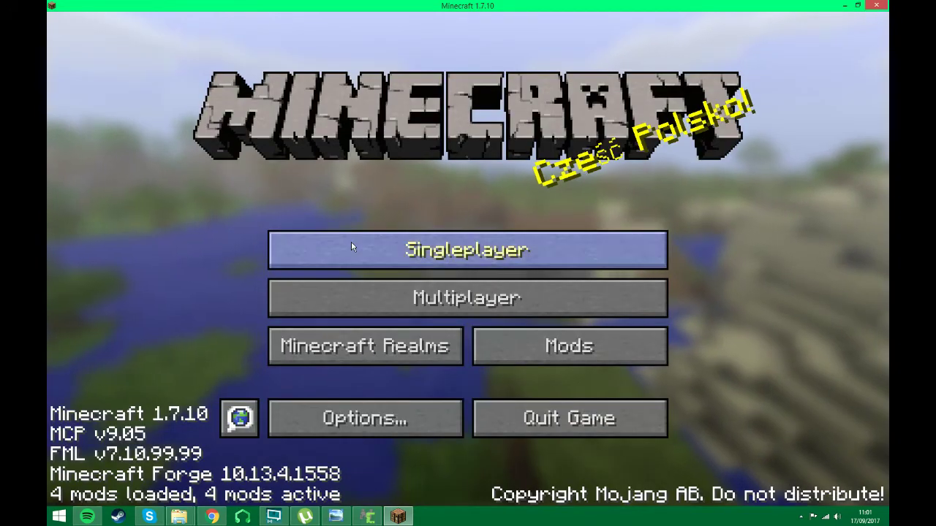
left_click(421, 245)
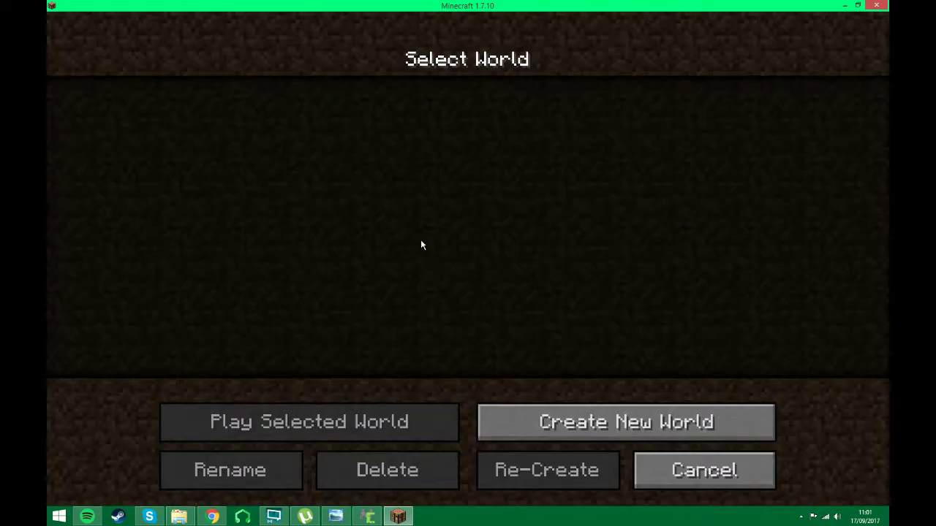
Step: Start a new world named "Sword Test" and set its game mode to Creative
left_click(600, 422)
key("BackSpace")
key("BackSpace")
key("BackSpace")
key("BackSpace")
key("BackSpace")
key("BackSpace")
key("BackSpace")
key("BackSpace")
key("BackSpace")
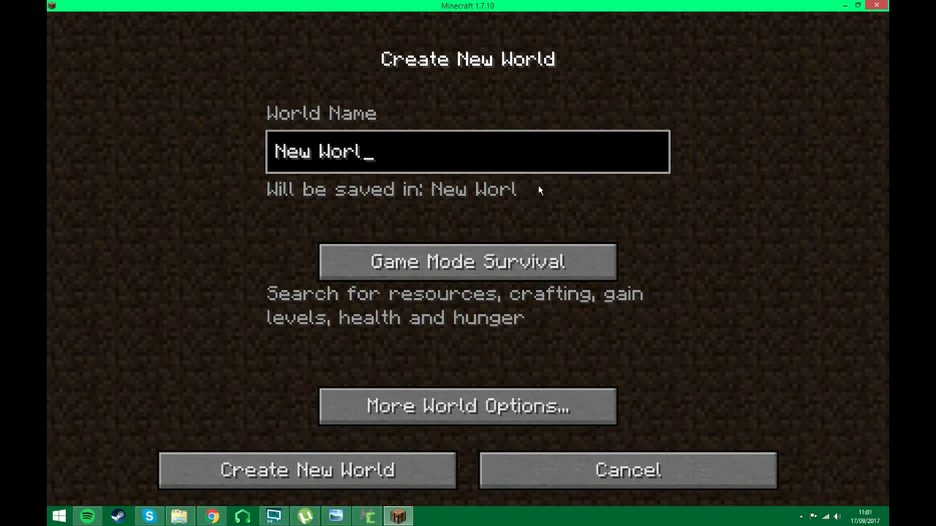
type("Sword Test")
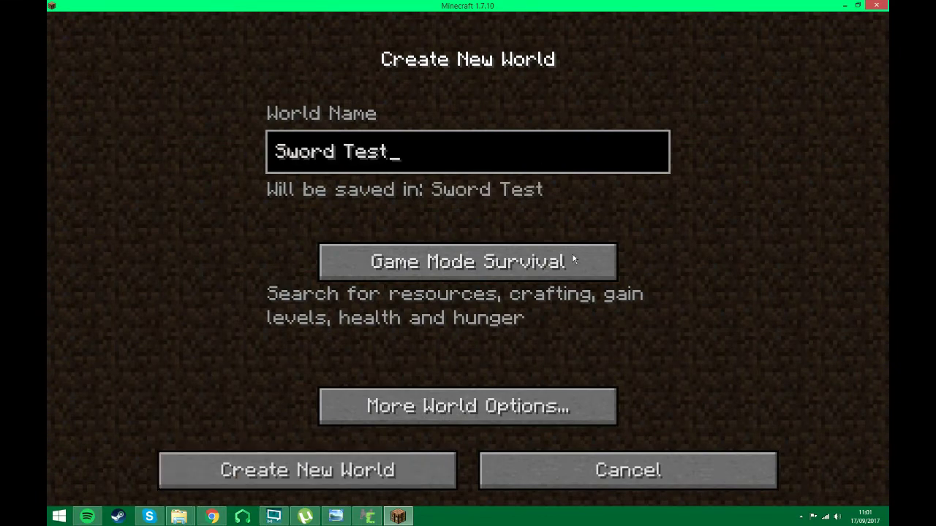
left_click(606, 274)
left_click(606, 273)
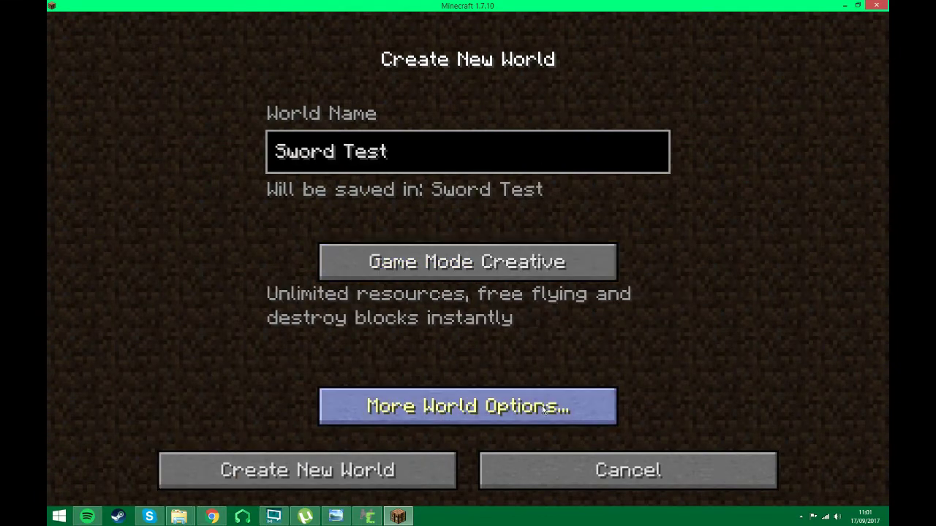
Step: Set the world type to Superflat, apply the superflat preset, and create the world
left_click(543, 407)
left_click(649, 252)
left_click(627, 288)
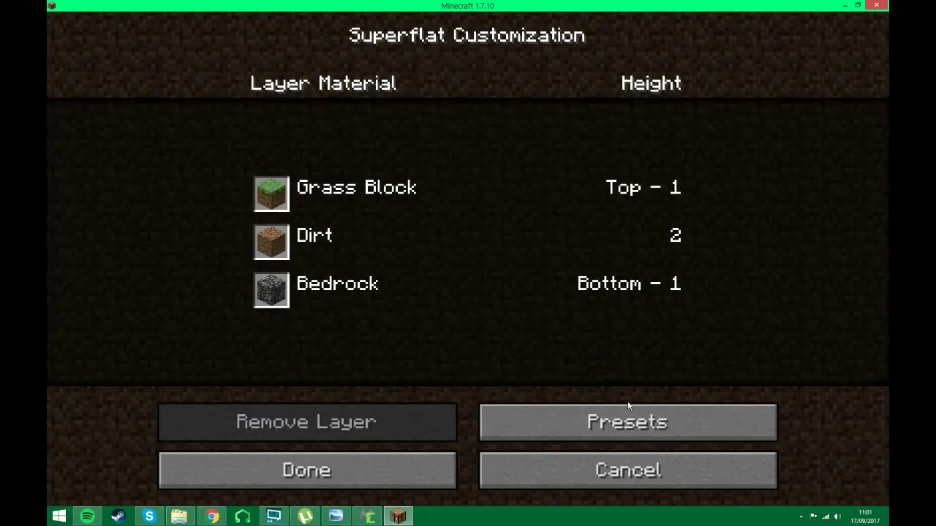
left_click(626, 422)
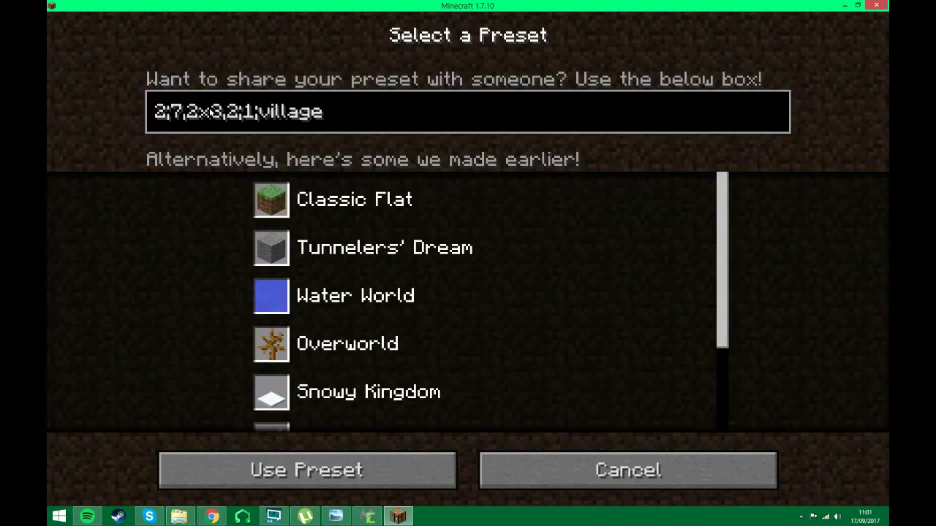
key("BackSpace")
type("75")
left_click(340, 474)
left_click(340, 474)
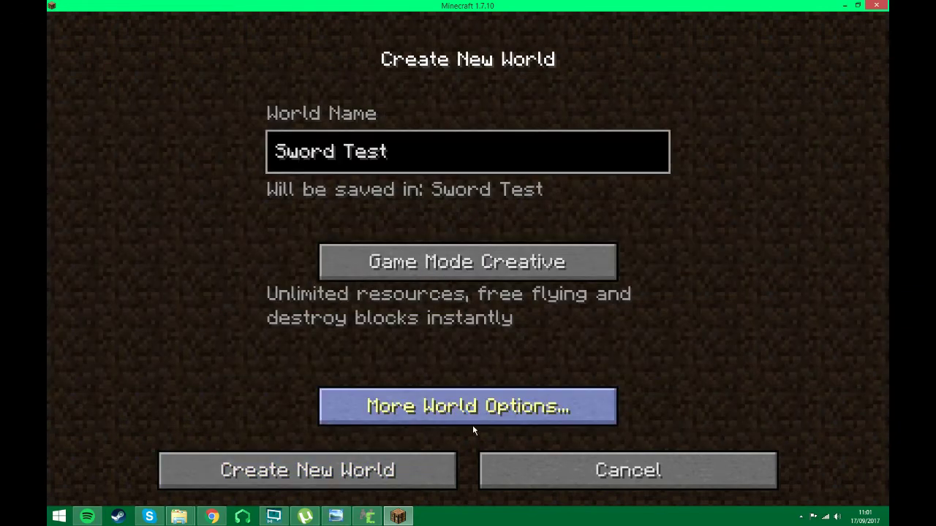
key("Return")
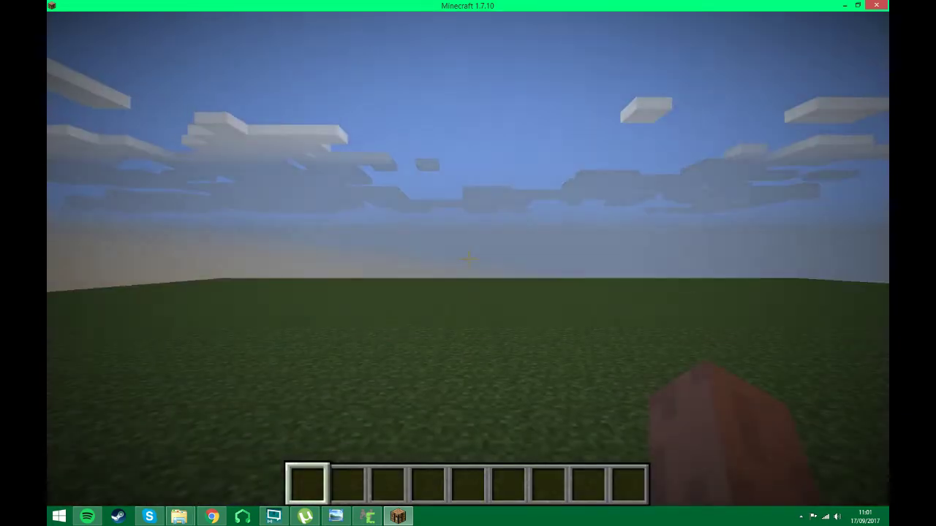
Step: Turn the music volume off in the game's sound options and return to the world
key("Escape")
left_click(349, 322)
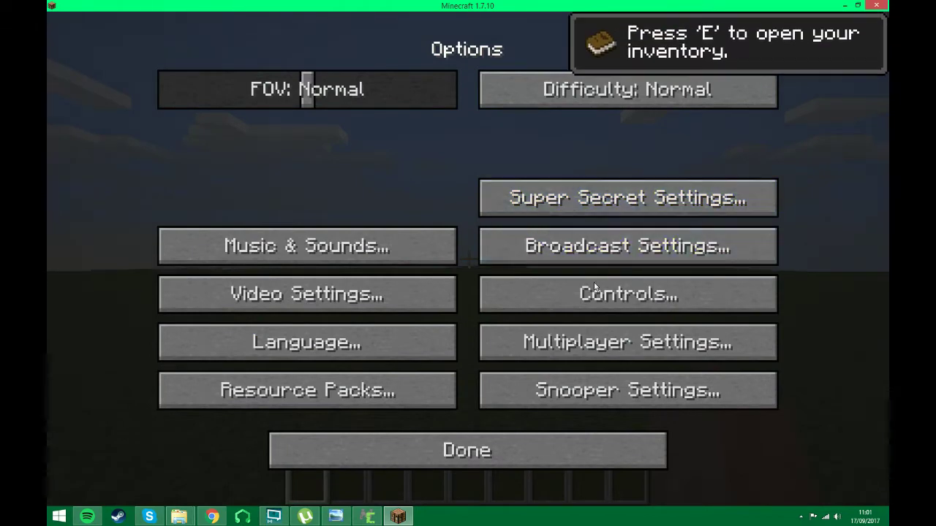
left_click(628, 294)
left_click(322, 471)
left_click(351, 245)
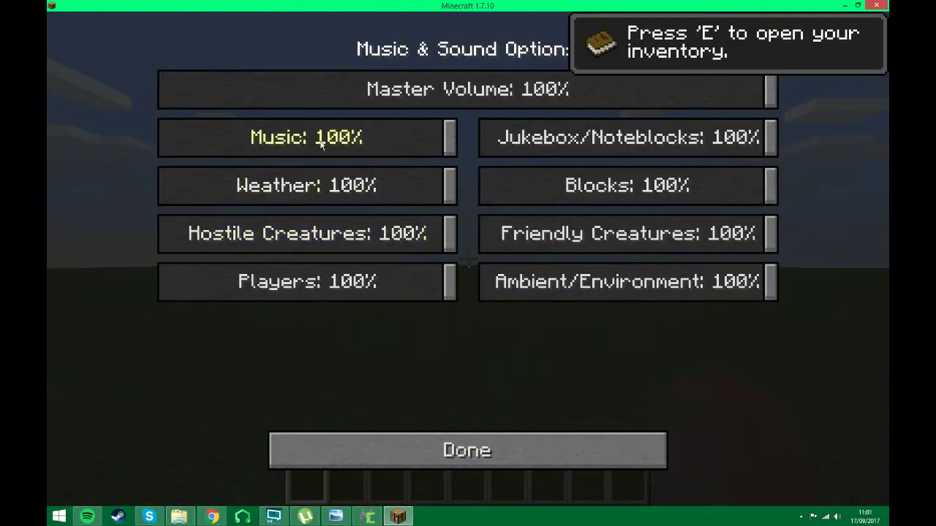
left_click_drag(307, 89, 773, 89)
left_click_drag(449, 137, 161, 139)
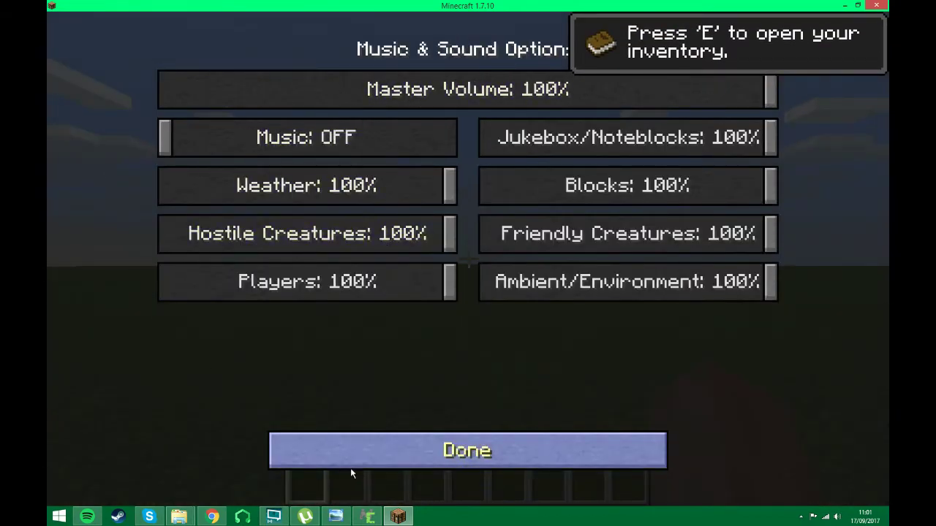
left_click(350, 468)
left_click(439, 450)
left_click(520, 152)
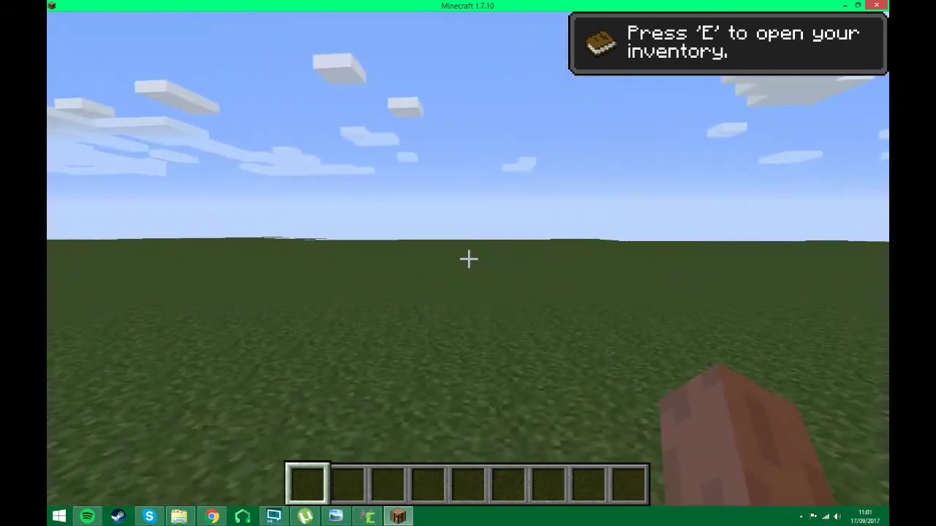
Step: Put the Ixygem Sword and Ixygem Helmet from the Combat items into the first two hotbar slots
key("e")
left_click(415, 418)
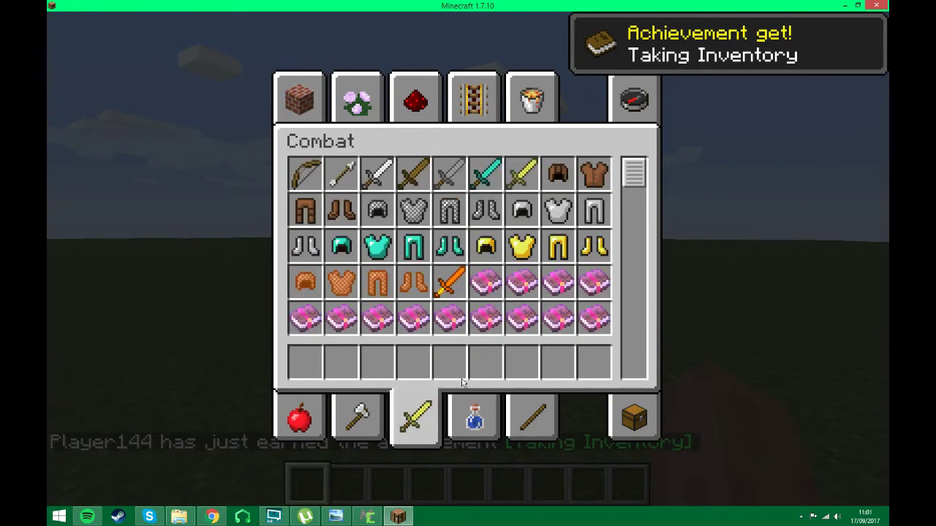
scroll(475, 249, "down", 3)
left_click(449, 246)
left_click(307, 360)
left_click(305, 246)
left_click(341, 361)
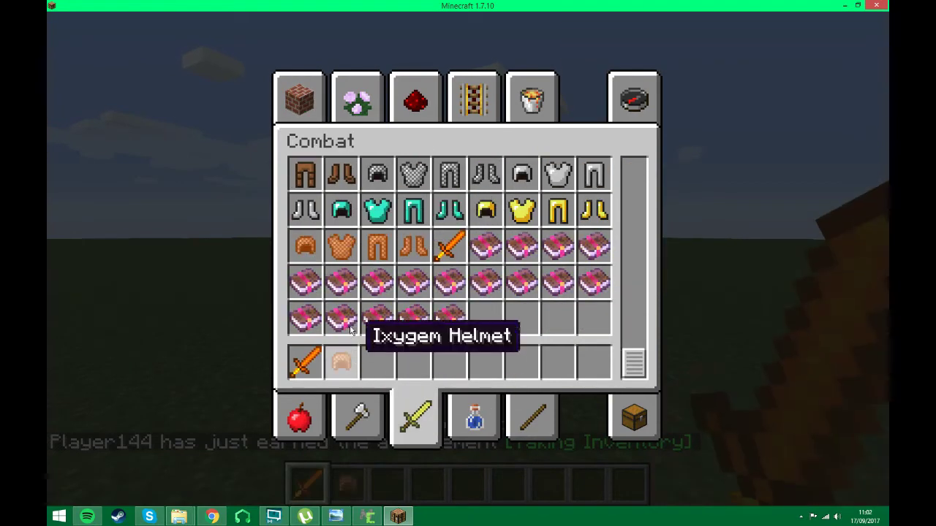
Step: Add the Ixygem Body, leggings and Ixygem Boots to the next three hotbar slots
left_click(341, 247)
left_click(377, 362)
left_click(378, 246)
left_click(413, 361)
left_click(413, 247)
left_click(450, 361)
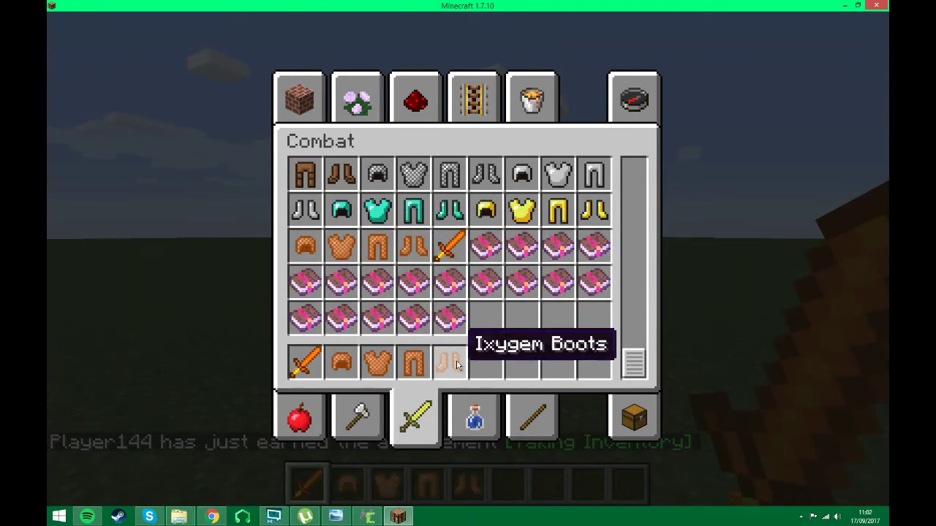
scroll(548, 360, "up", 1)
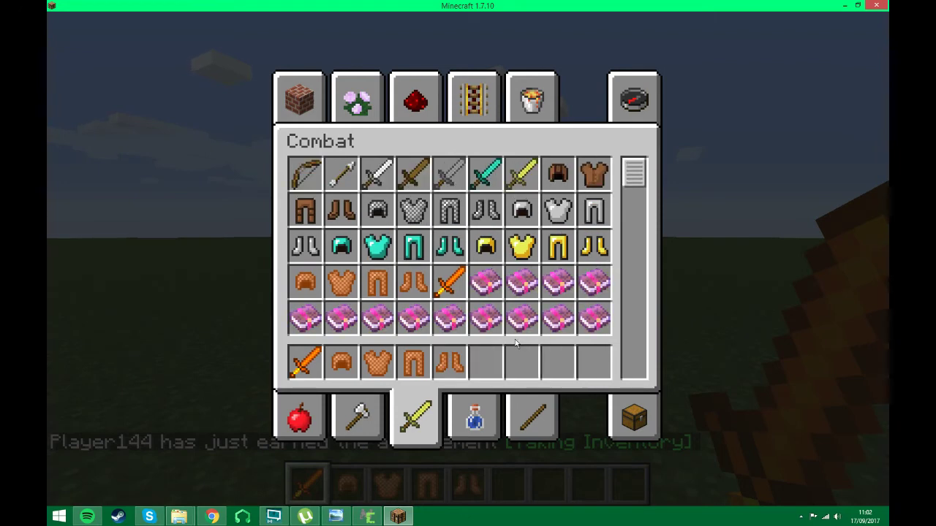
Step: Add the Ixygem gem from Materials and the Ixygem ore from Building Blocks to the hotbar, and close the inventory
left_click(516, 432)
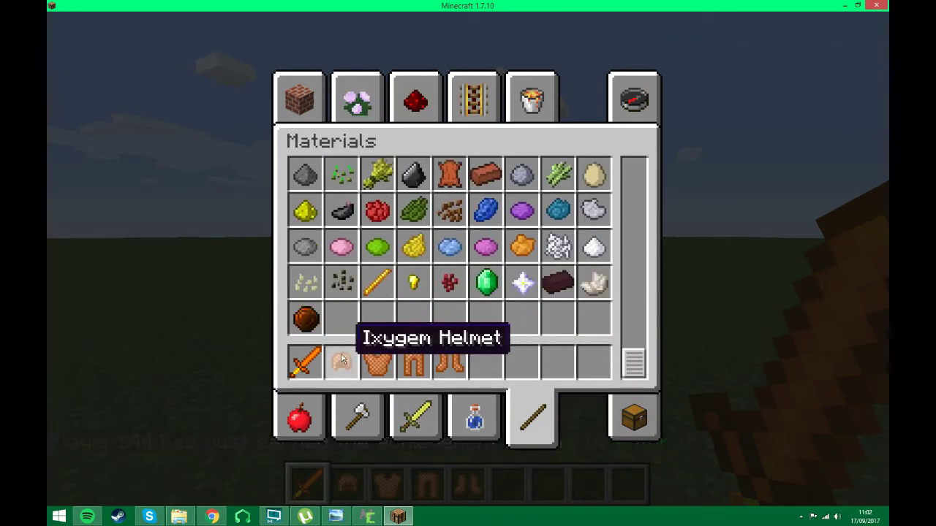
left_click(306, 319)
left_click(486, 361)
left_click(298, 98)
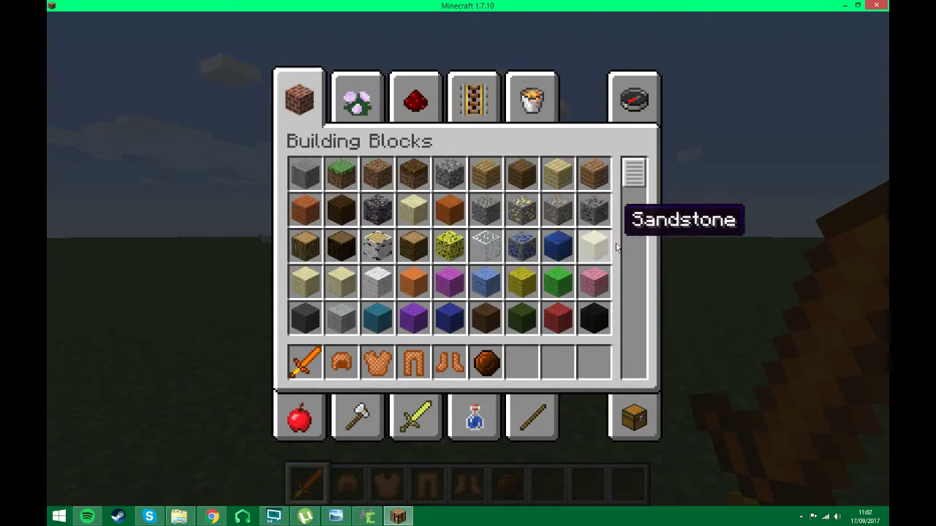
scroll(618, 241, "down", 10)
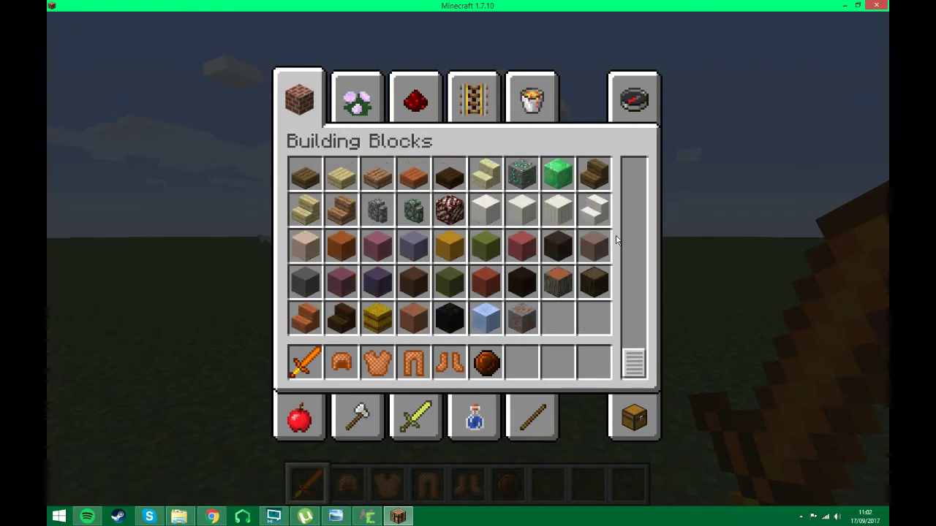
left_click(521, 319)
left_click(522, 362)
left_click(530, 99)
key("e")
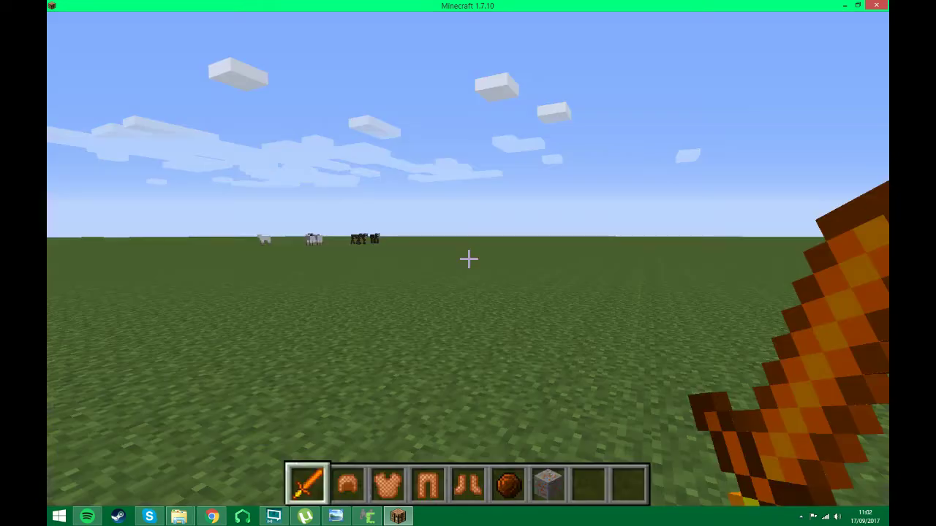
Step: Equip the full set of Ixygem armor from the hotbar and return to the game
key("e")
left_click(633, 418)
left_click(341, 362, "shift")
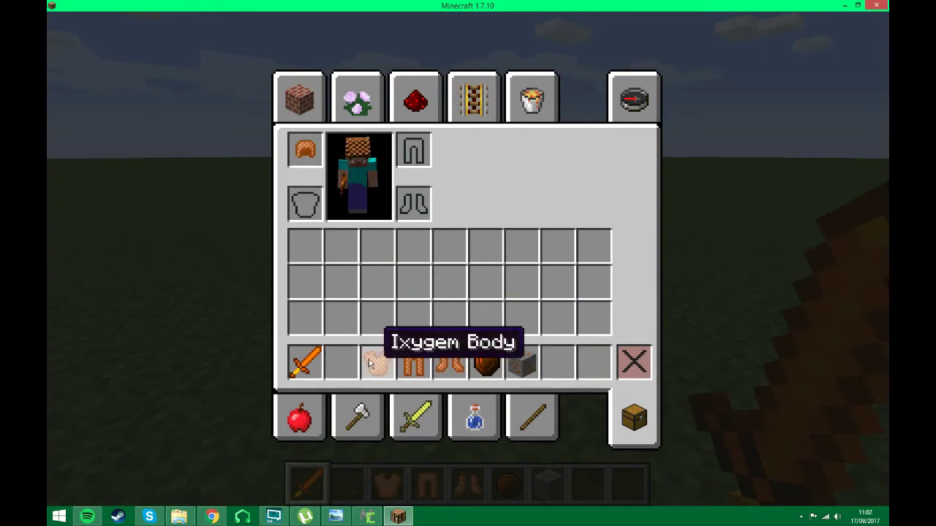
left_click(377, 362, "shift")
left_click(411, 361, "shift")
left_click(472, 98)
key("e")
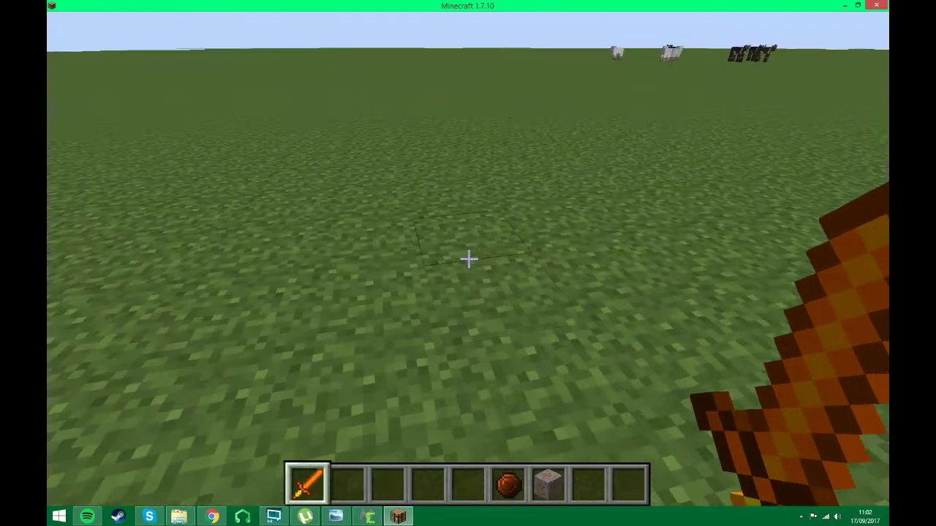
Step: Examine the worn Ixygem armor on the character in third-person view and return to first-person view
key("F5")
key("F5")
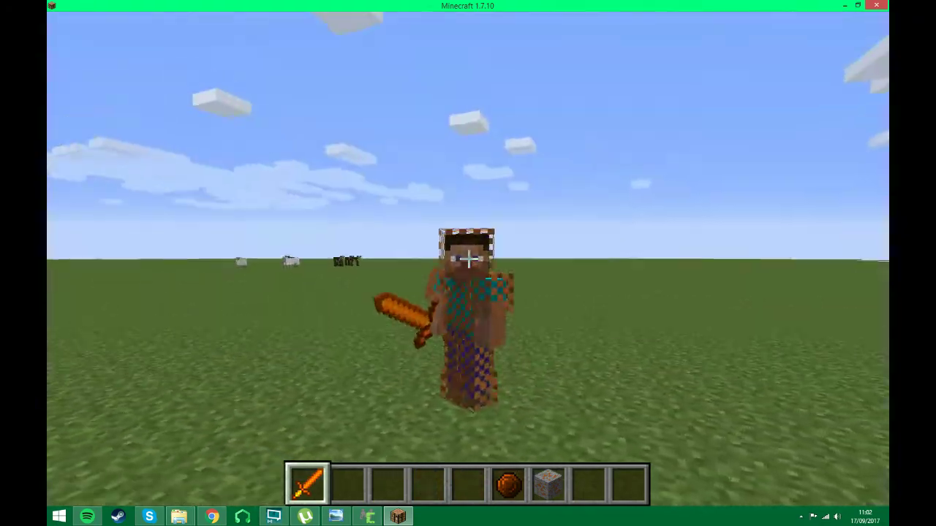
key("F5")
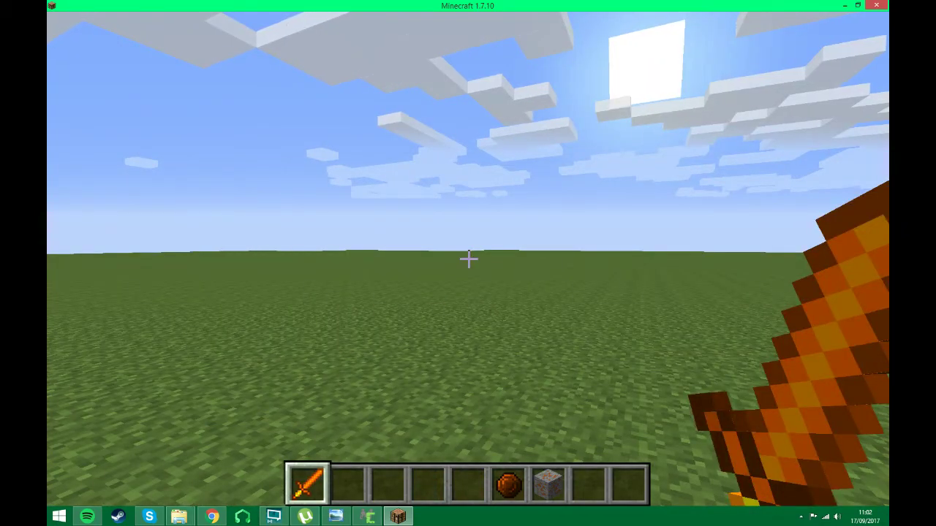
Step: Test the Ixygem Sword's block event by using the sword repeatedly on different grass blocks around the player
scroll(468, 257, "up", 4)
key("1")
right_click(467, 258)
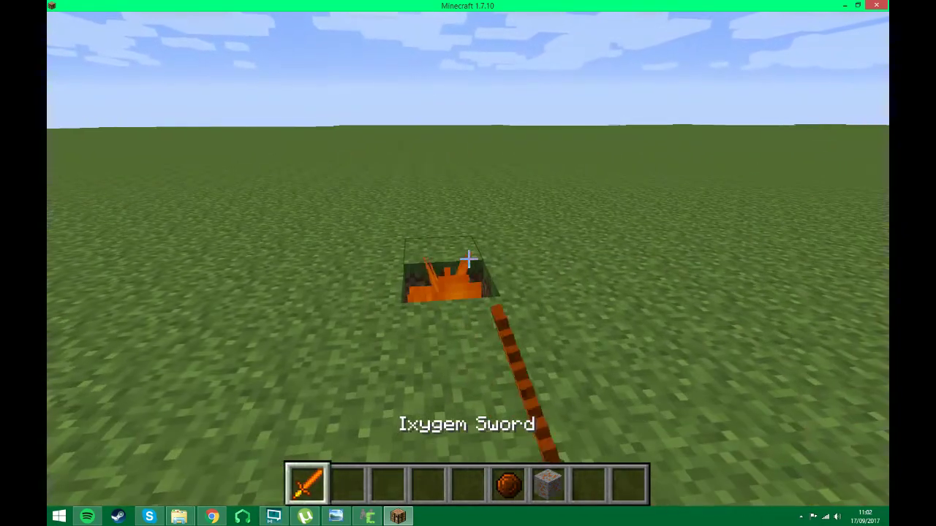
right_click(468, 259)
right_click(468, 259)
right_click(468, 259)
right_click(468, 259)
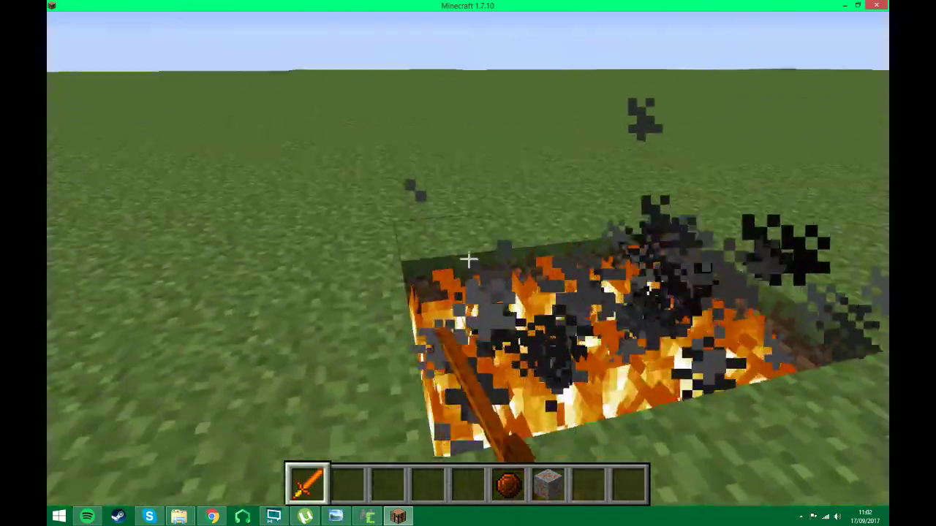
right_click(468, 258)
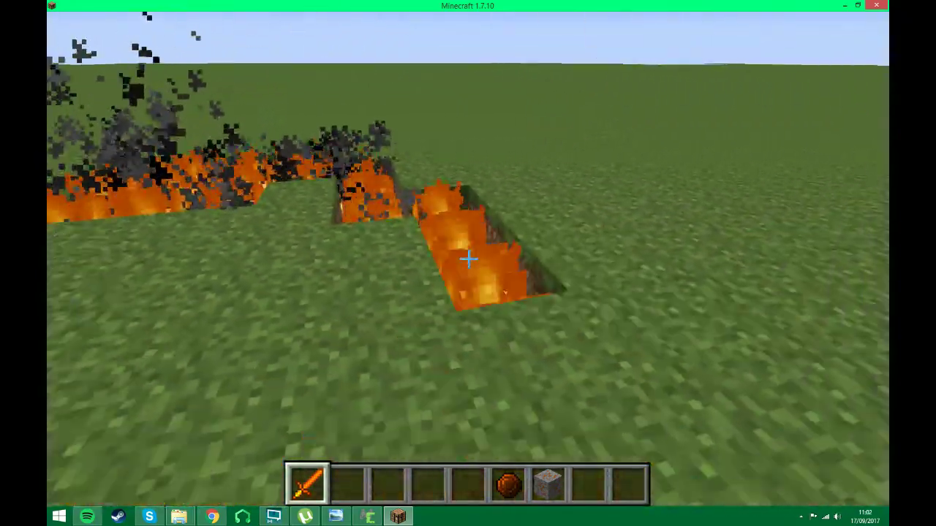
right_click(468, 258)
right_click(467, 259)
right_click(467, 259)
right_click(468, 258)
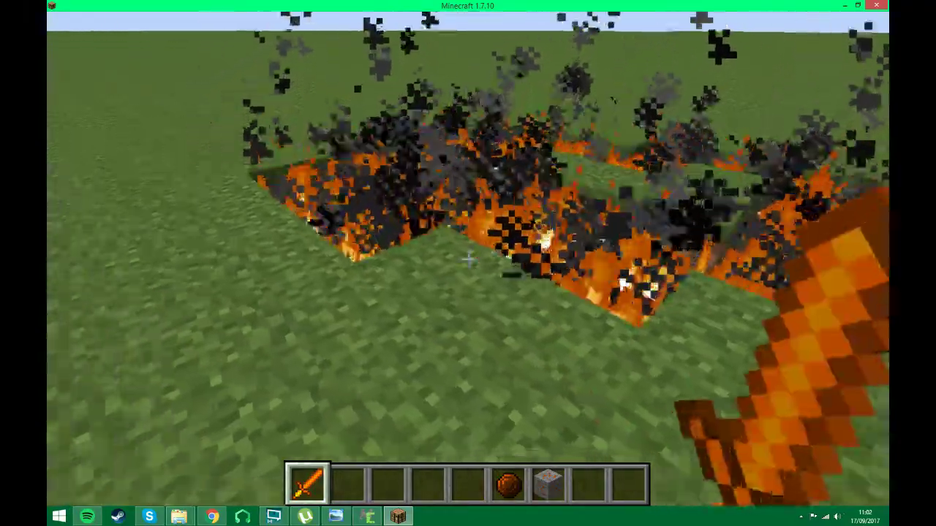
right_click(468, 259)
right_click(468, 258)
right_click(468, 258)
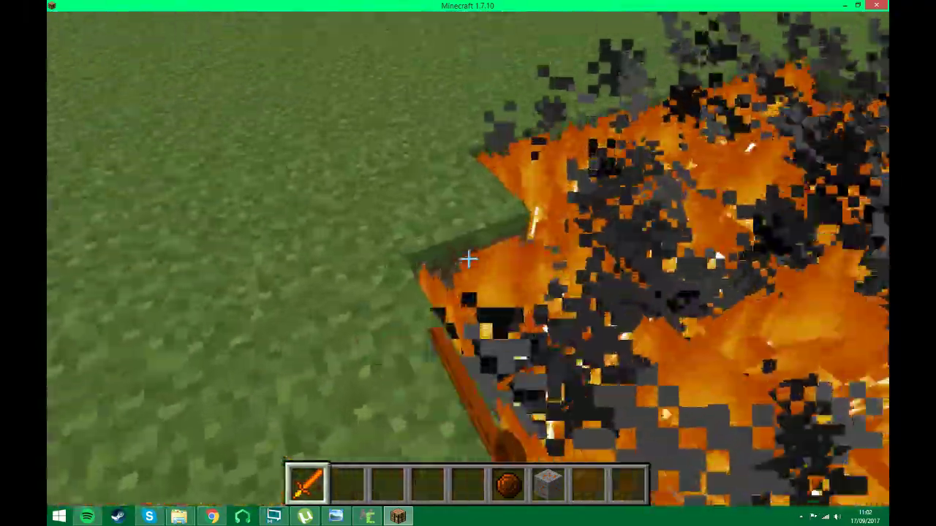
right_click(468, 258)
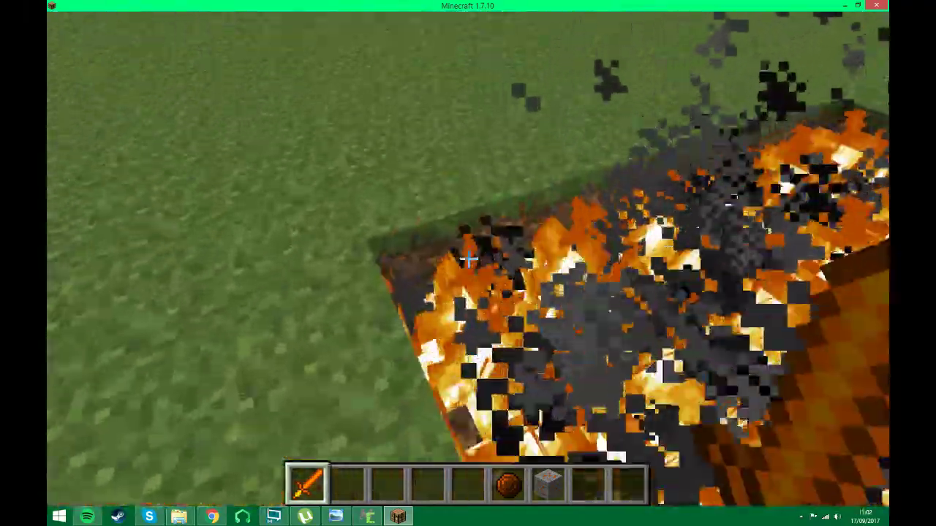
right_click(467, 259)
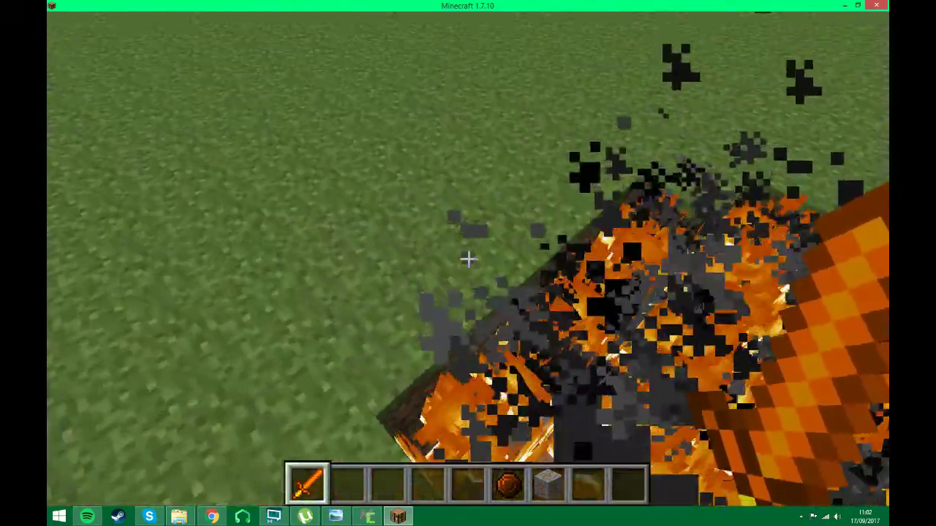
Step: Put bedrock from the Building Blocks into the second hotbar slot and close the inventory
key("e")
left_click(299, 97)
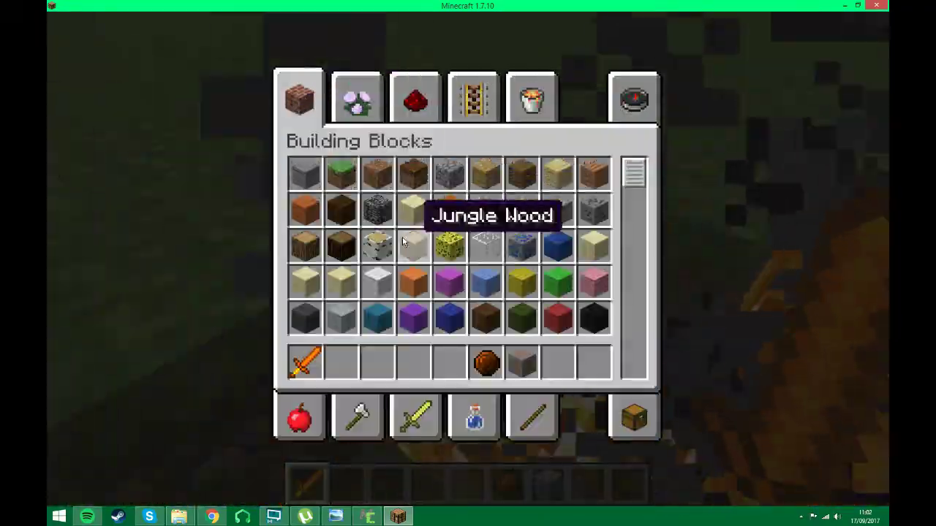
left_click(377, 210)
left_click(341, 362)
key("e")
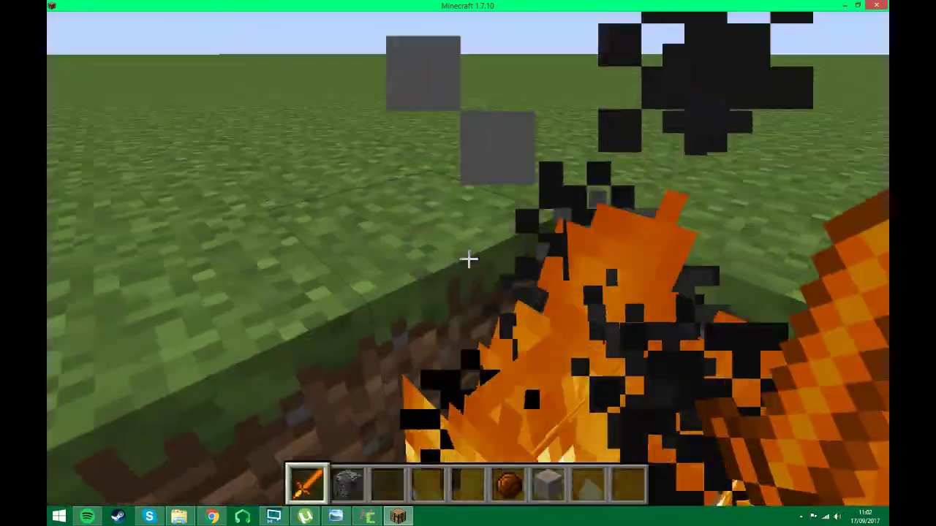
Step: Place a bedrock block on the grass, use the Ixygem Sword on it, and use the sword on more ground
key("2")
right_click(468, 259)
key("1")
right_click(468, 258)
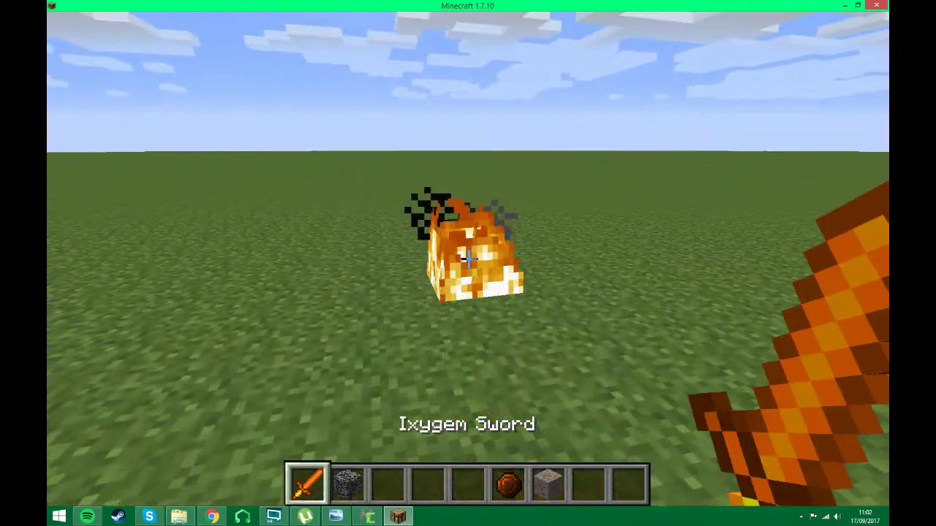
key("w")
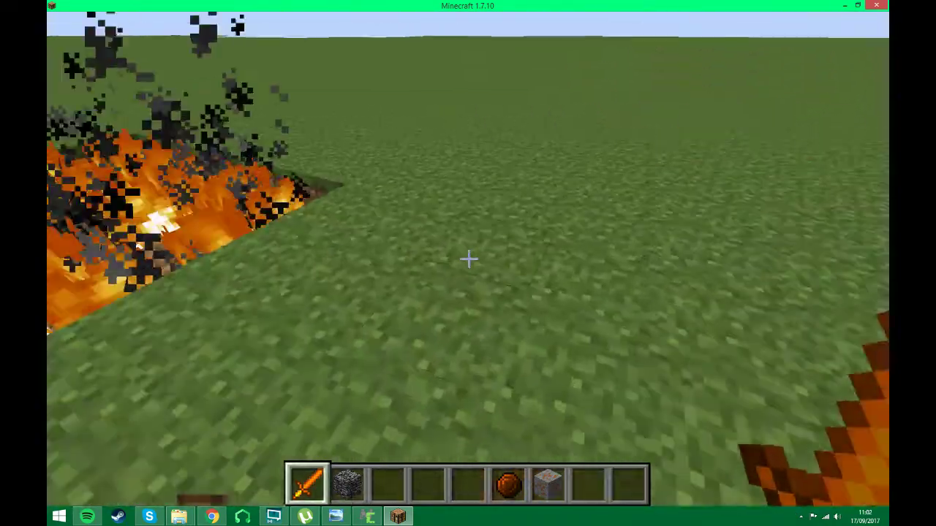
right_click(468, 259)
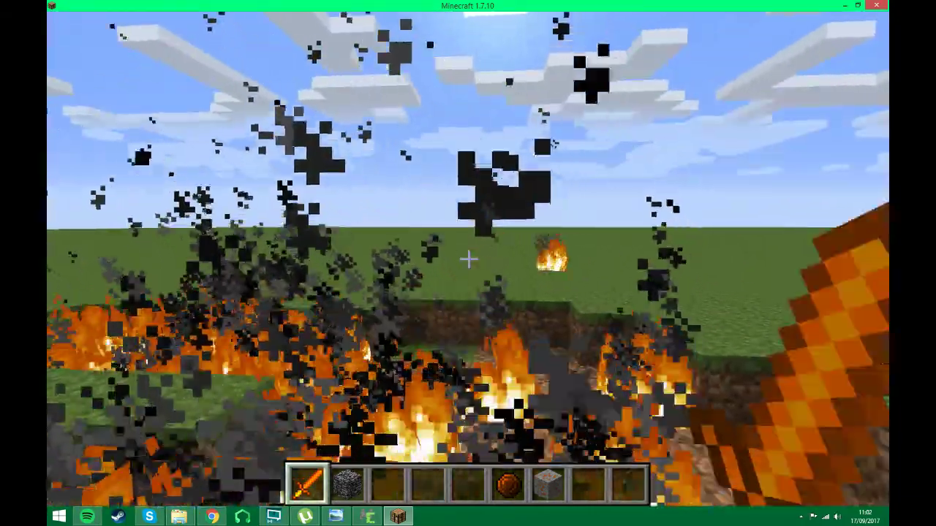
Step: Put a water bucket into the third hotbar slot and pour the water on the grass near the burning pit
key("e")
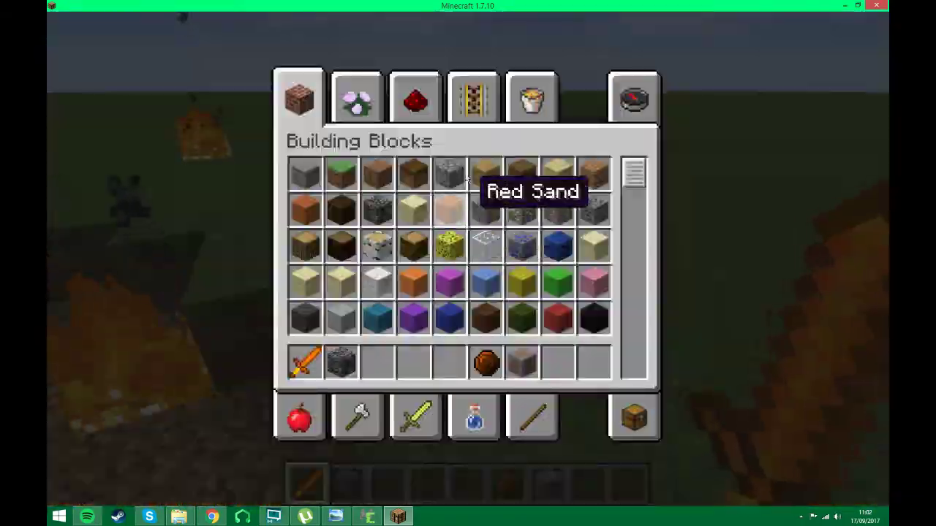
left_click(531, 99)
left_click(377, 362)
key("e")
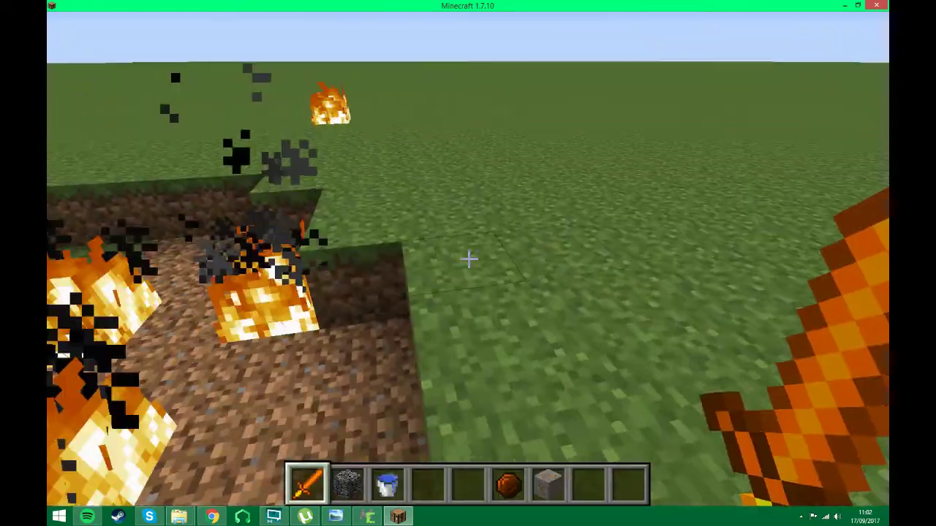
key("3")
right_click(467, 258)
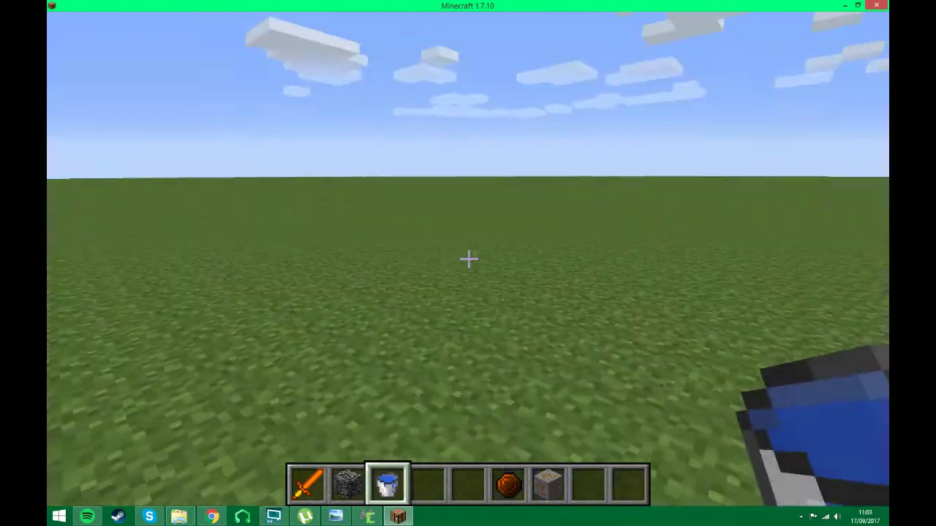
Step: Put obsidian from the Building Blocks into the fourth hotbar slot and close the inventory
key("2")
key("7")
key("e")
left_click(299, 99)
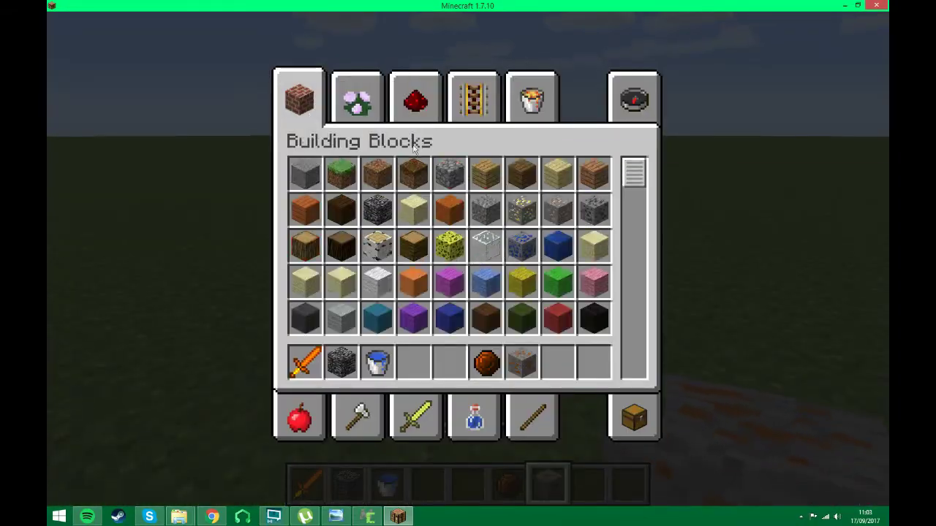
scroll(541, 210, "down", 3)
left_click(412, 245)
left_click(413, 361)
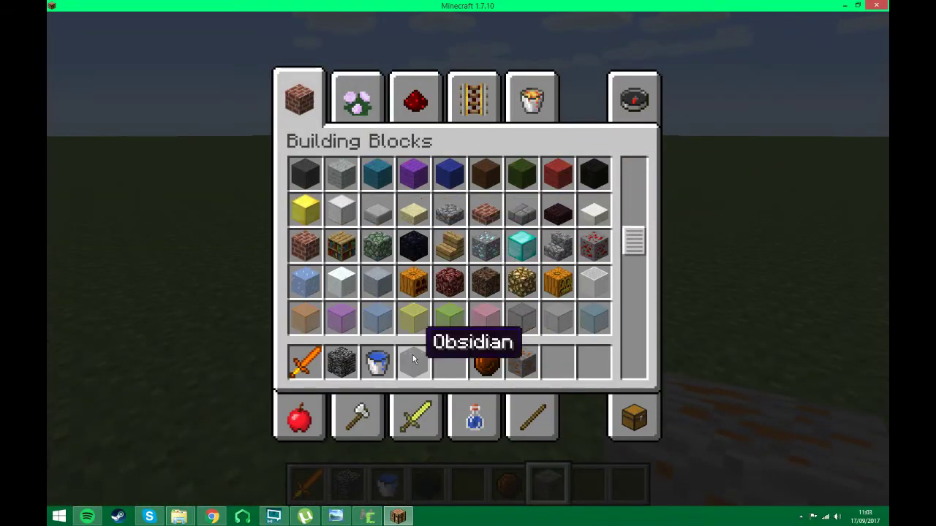
key("e")
Step: Build an obsidian portal frame on the grass with a base row and an upright column at each end, breaking misplaced blocks
key("4")
right_click(468, 258)
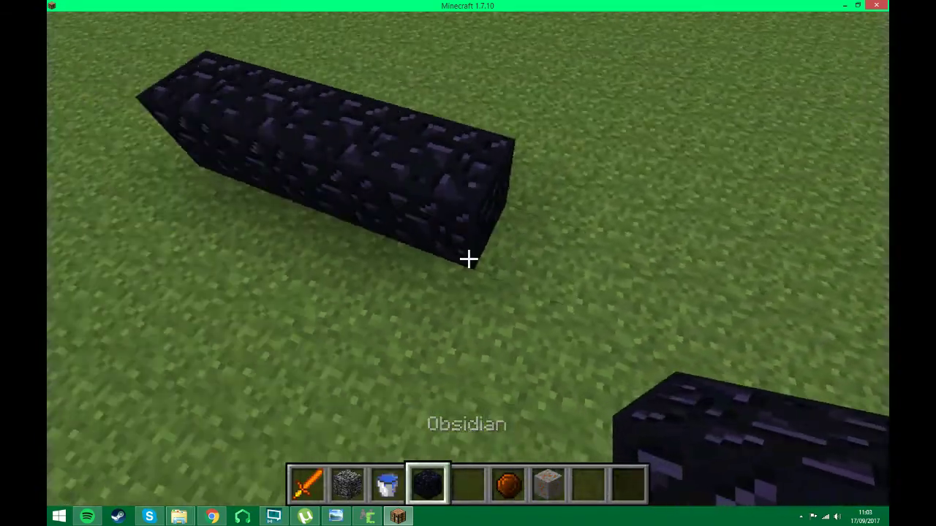
right_click(468, 259)
right_click(468, 259)
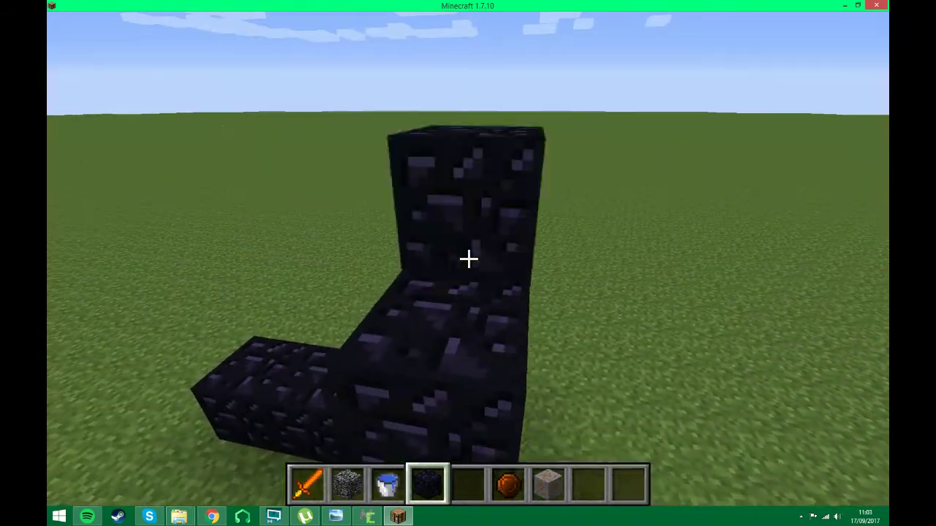
left_click(468, 259)
right_click(468, 258)
left_click(468, 258)
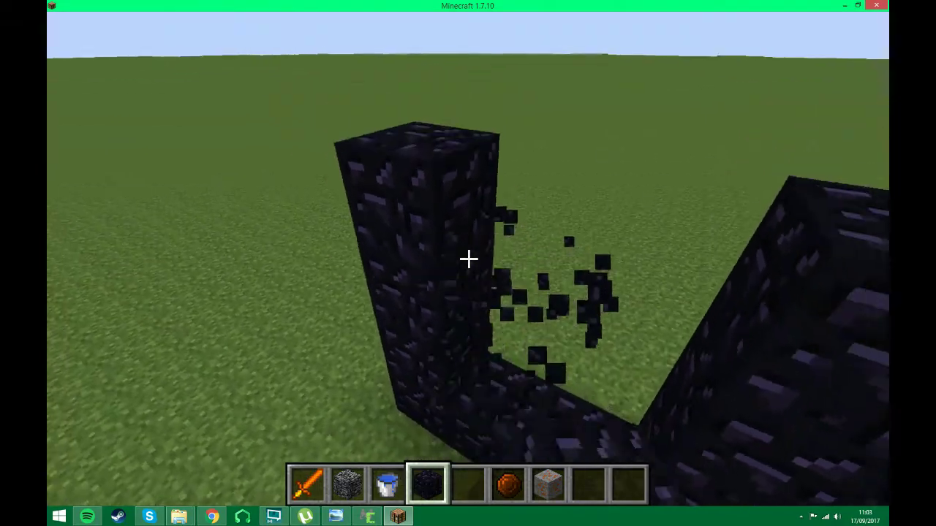
Step: Put flint and steel into the eighth hotbar slot and use it inside the obsidian frame to light the portal
key("e")
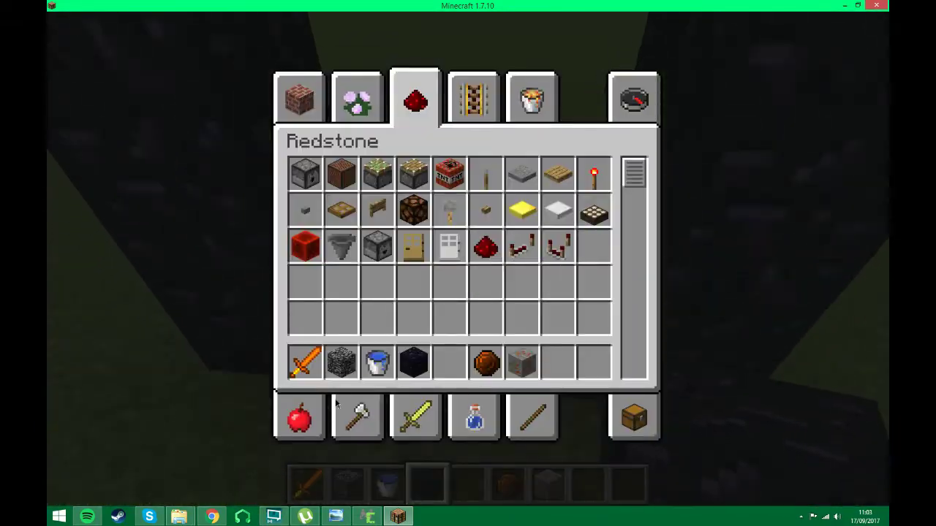
left_click(358, 417)
left_click(413, 173)
left_click(558, 363)
key("e")
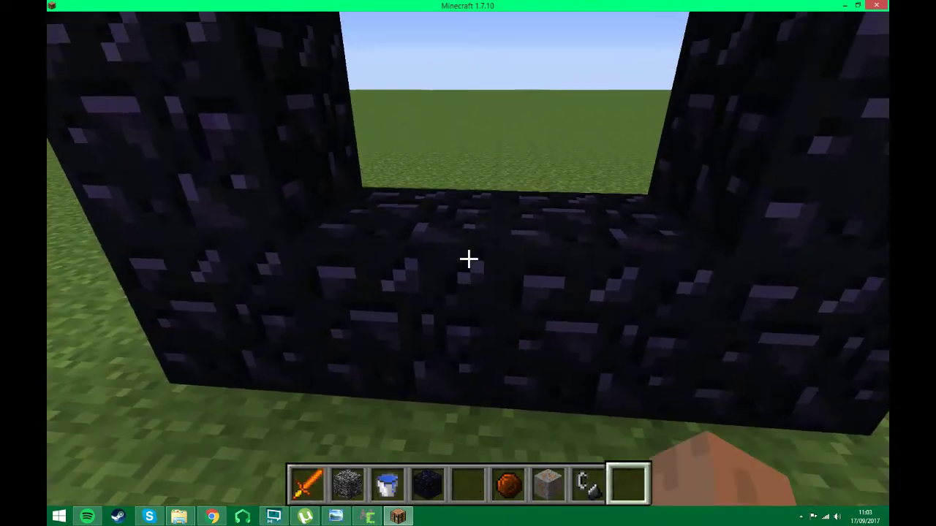
key("8")
right_click(467, 258)
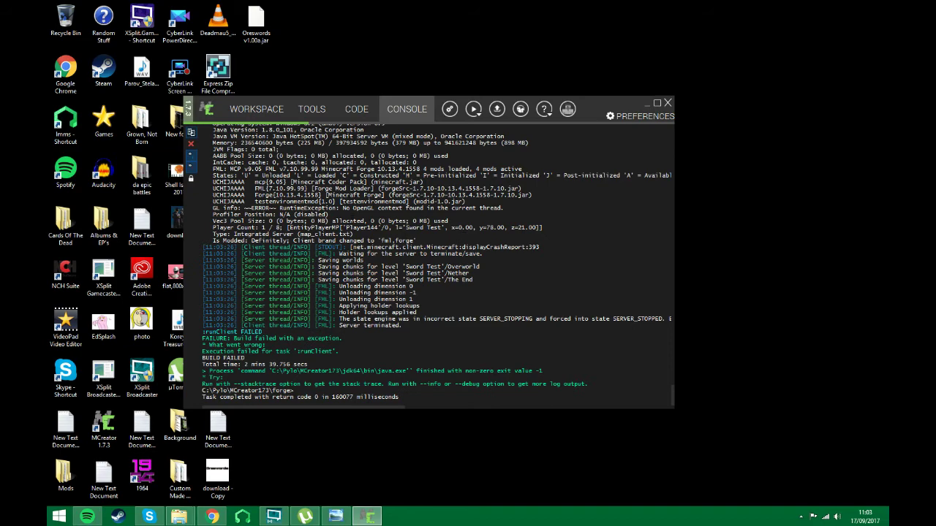
Step: Switch to MCreator and start exporting the current workspace to an MCR file
left_click(268, 114)
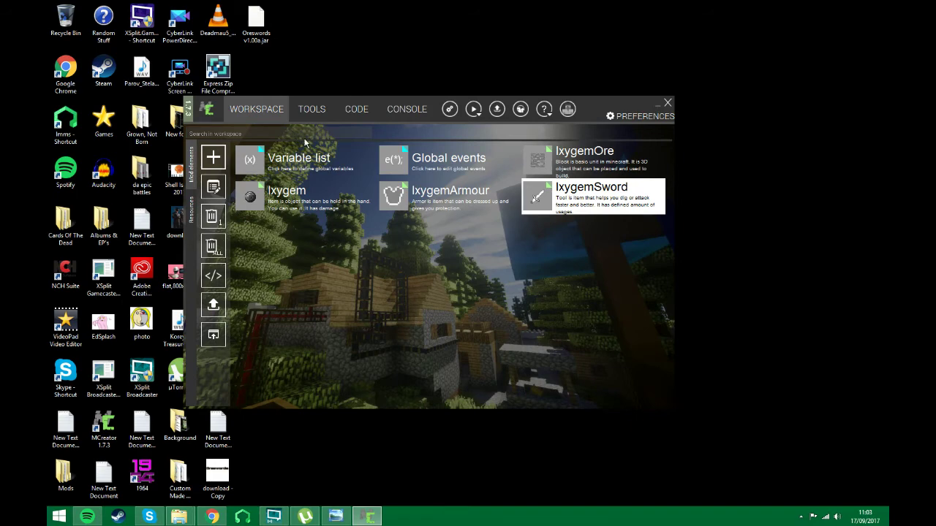
left_click(210, 108)
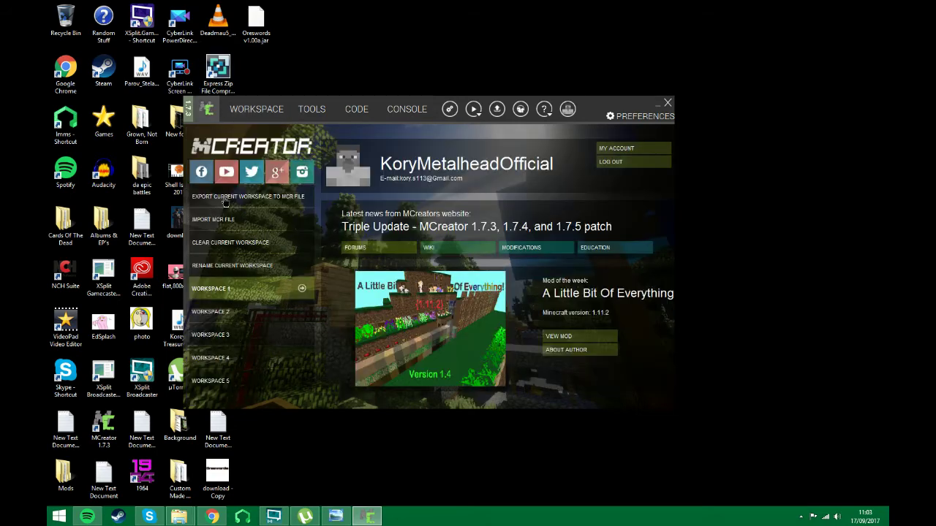
left_click(225, 198)
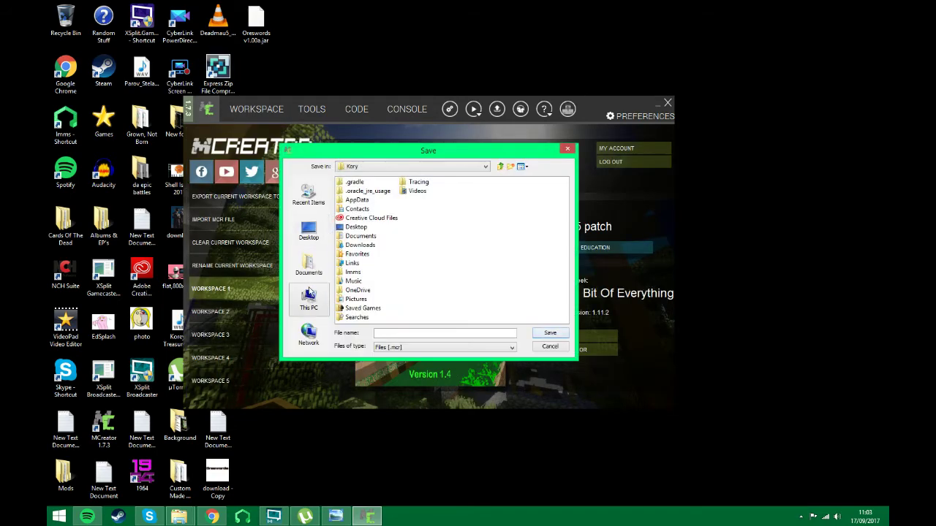
left_click_drag(396, 151, 498, 149)
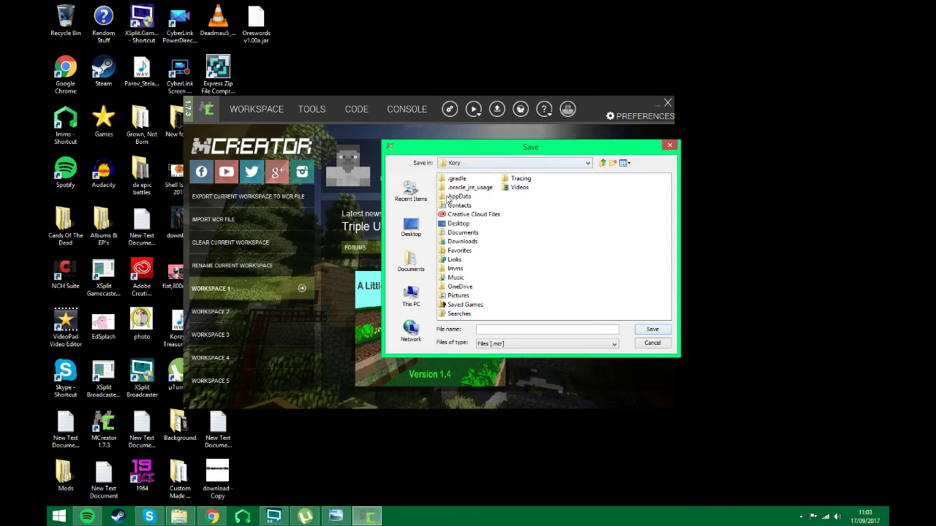
Step: Save the workspace export on the Desktop as Ixygem in the .mcr format
left_click(418, 235)
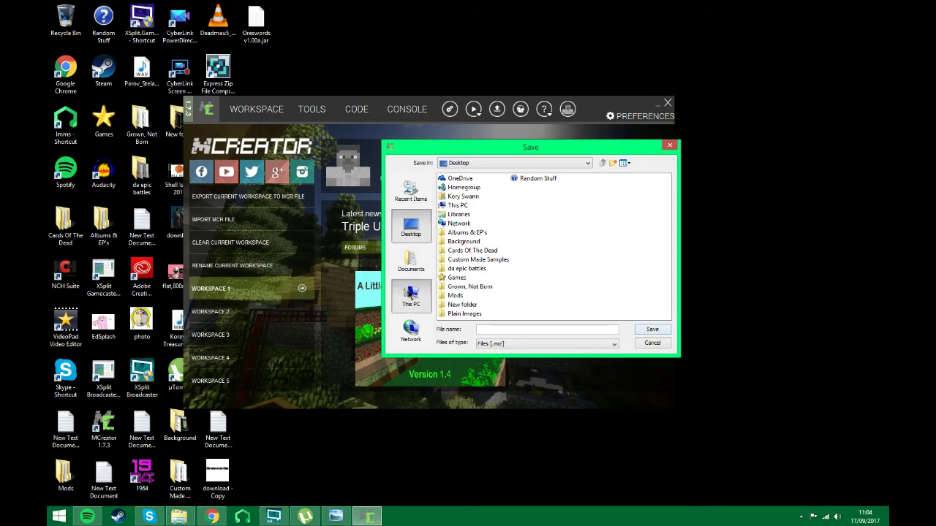
left_click(410, 294)
double_click(453, 180)
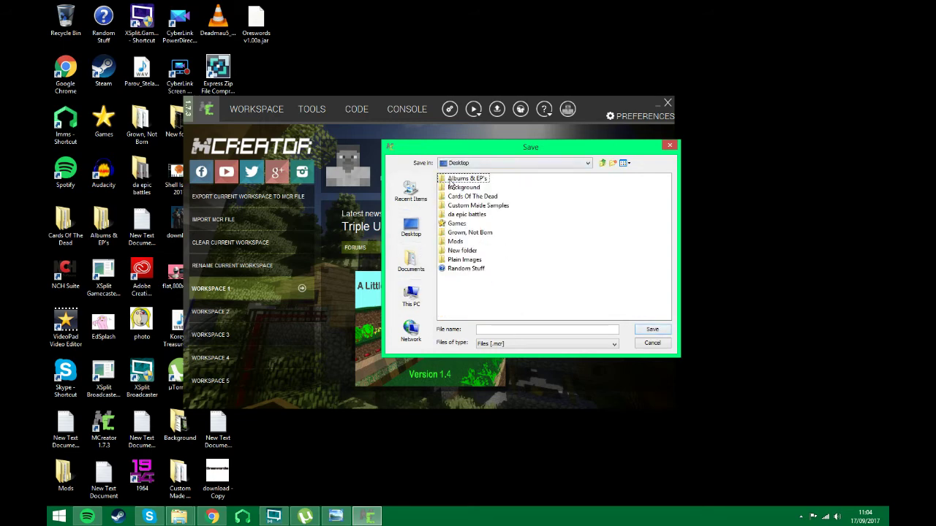
left_click(481, 330)
type("Ixygem")
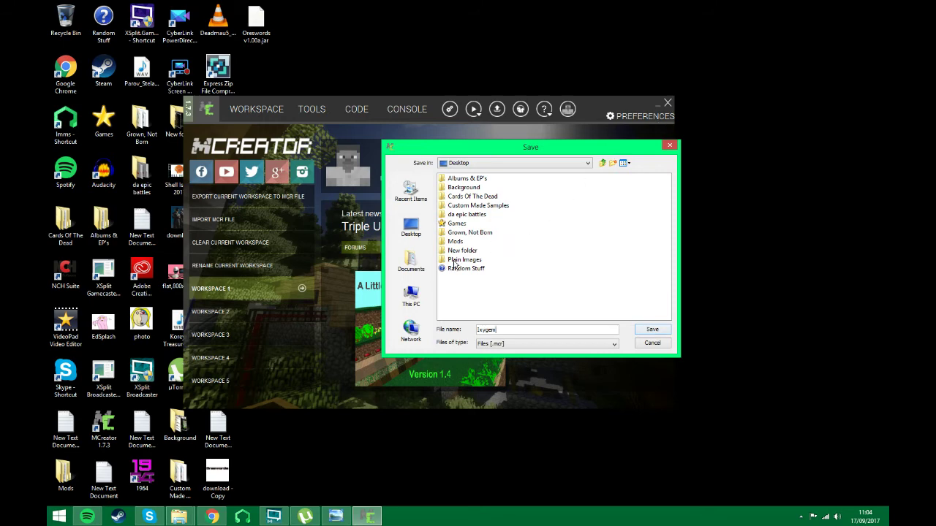
left_click(411, 233)
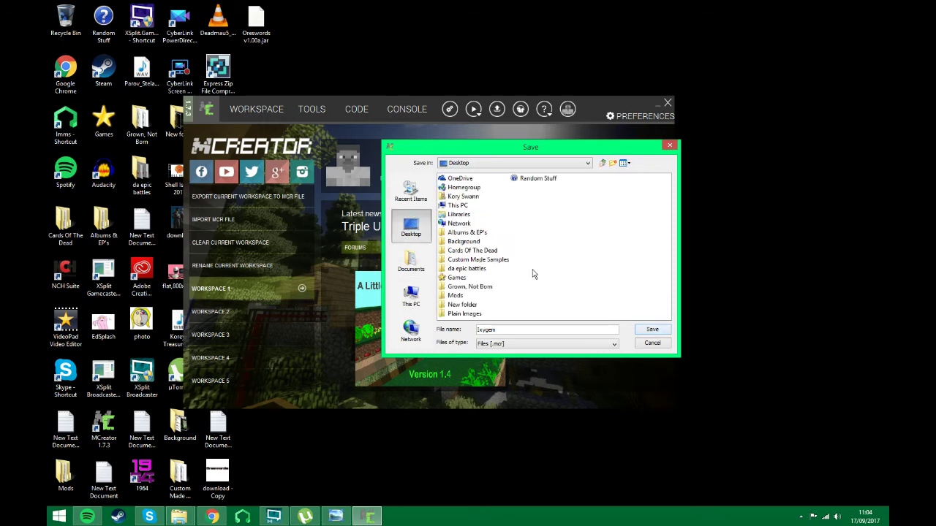
left_click(654, 329)
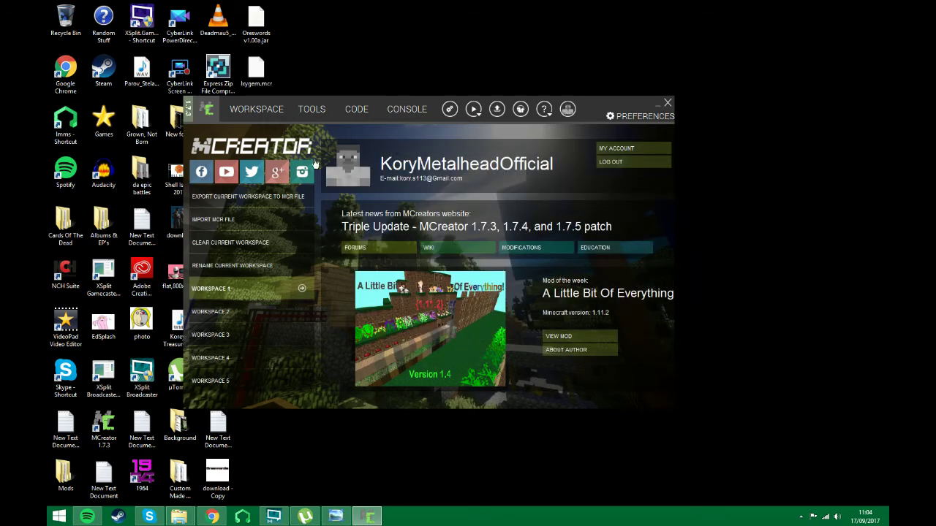
left_click(251, 127)
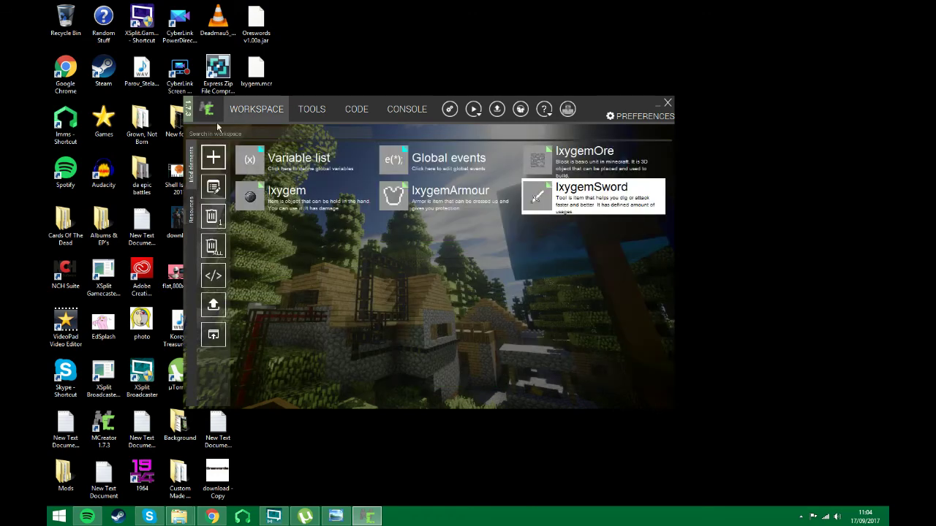
left_click(211, 117)
left_click(257, 111)
left_click(208, 111)
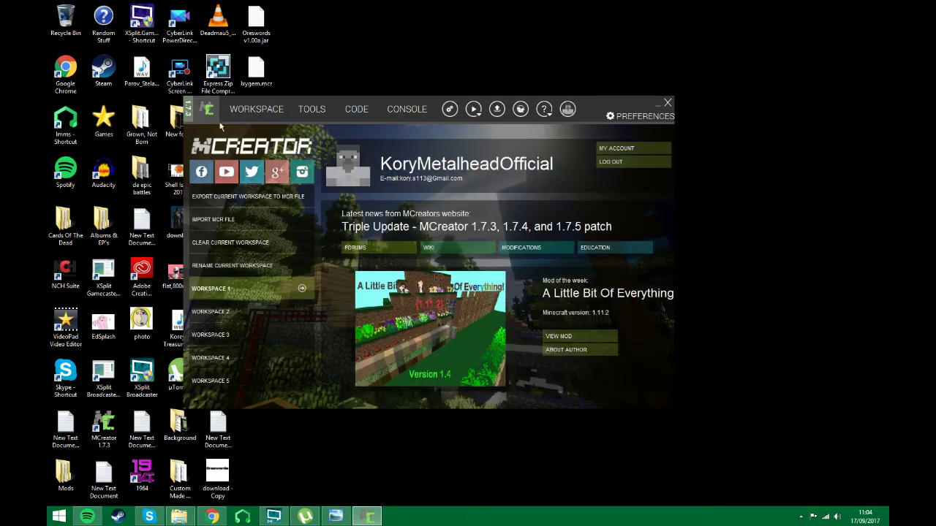
left_click(257, 111)
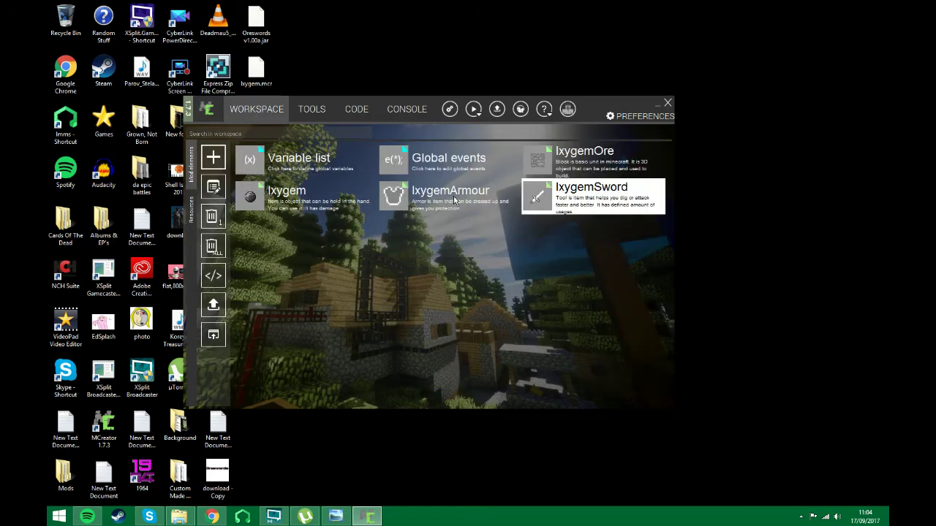
Step: Move the MCreator window clear of the desktop icons, view the resource tools and return to the workspace elements
left_click_drag(621, 110, 679, 115)
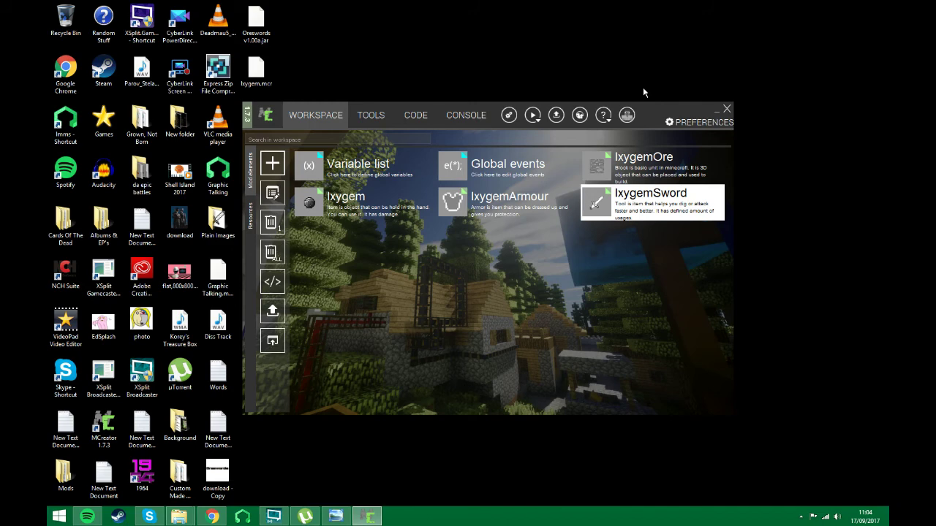
left_click(368, 117)
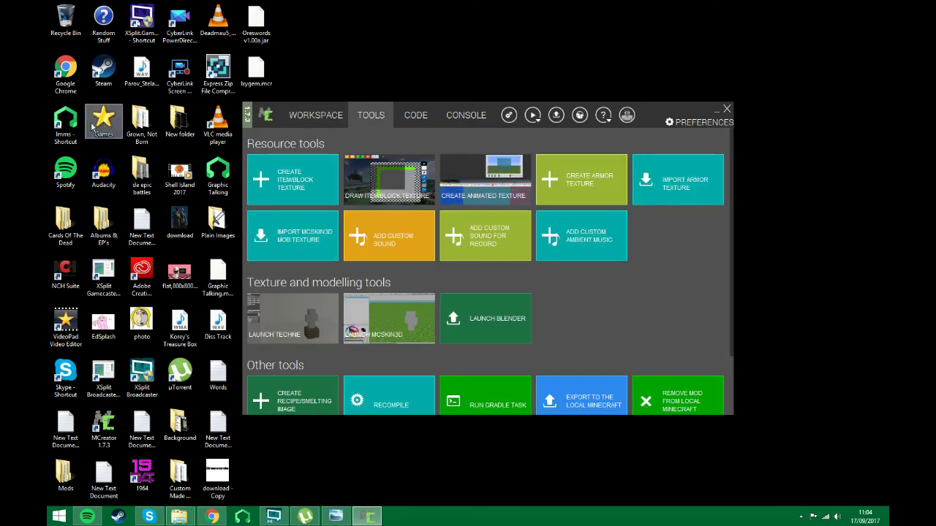
left_click(300, 125)
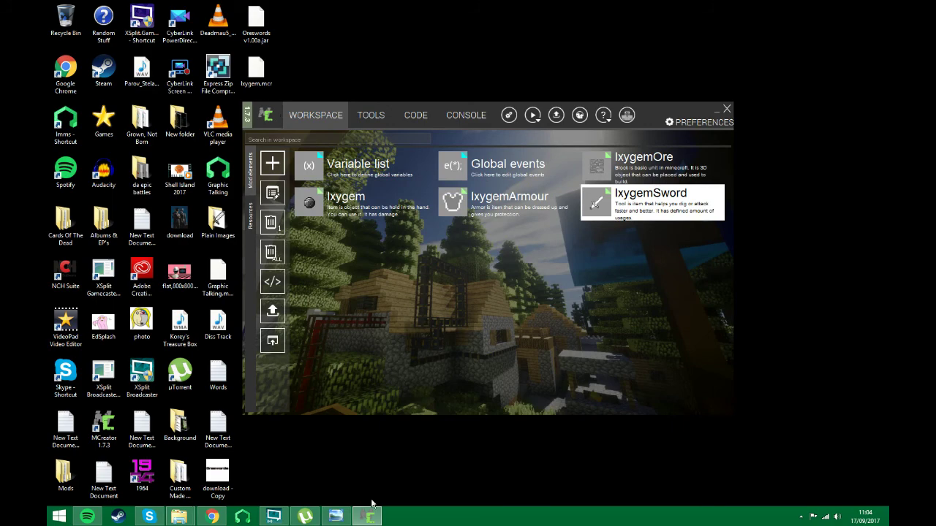